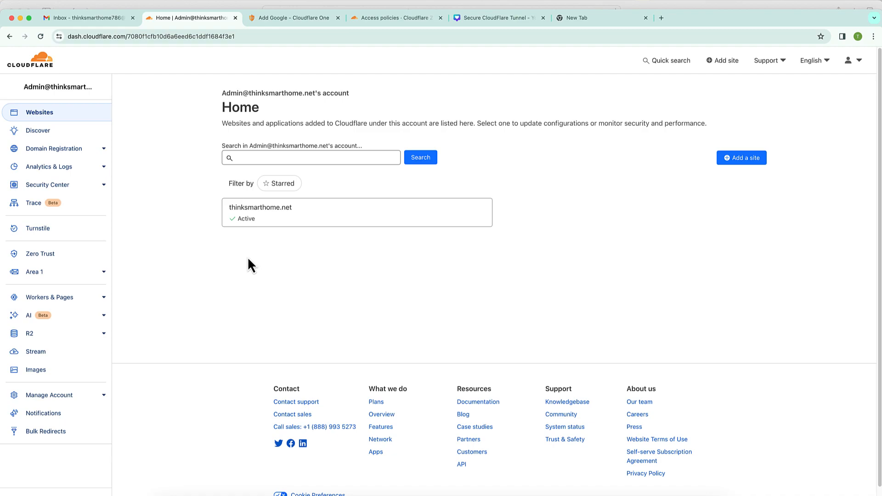
- Go into the Zero Trust dashboard and look over the Access applications and groups pages
{"action": "left_click", "coordinate": [48, 255]}
{"action": "left_click", "coordinate": [43, 170]}
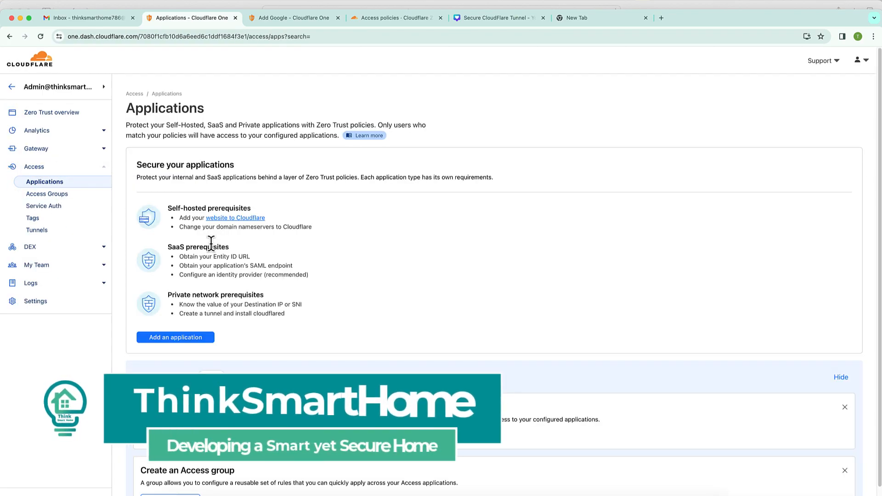
{"action": "left_click", "coordinate": [64, 201]}
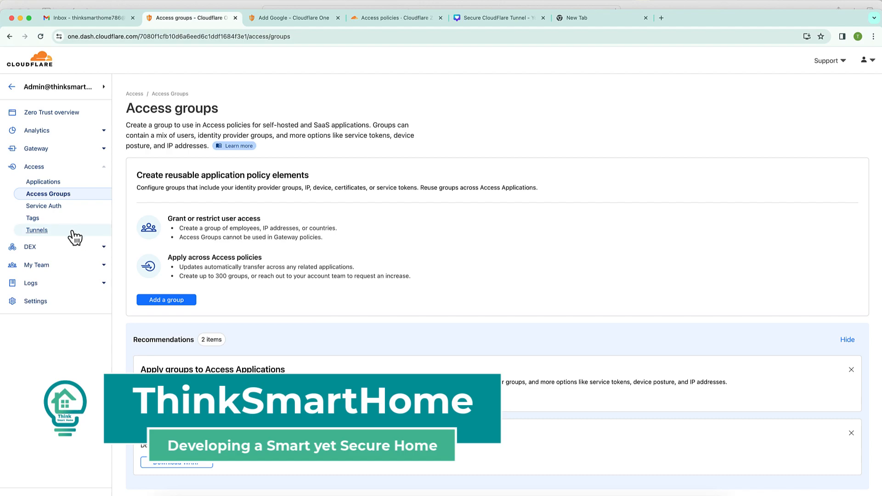
- Show the public hostnames in the thinksmarthome tunnel's configuration
{"action": "left_click", "coordinate": [52, 233]}
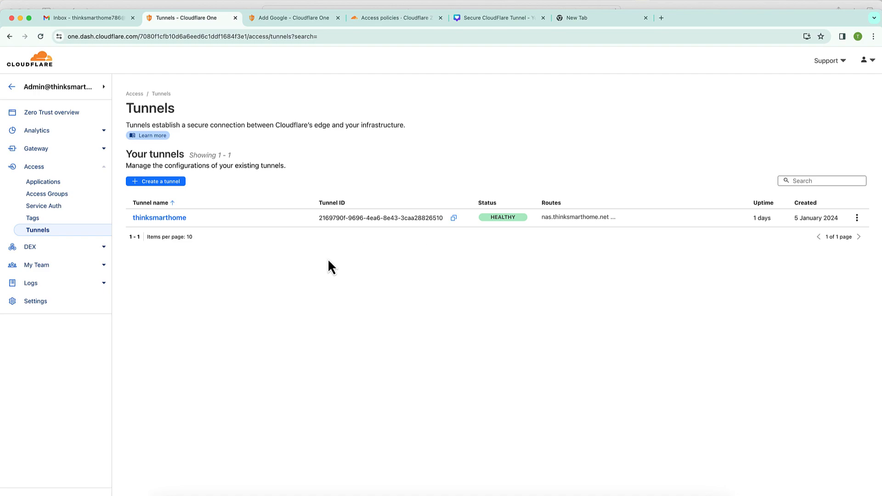
{"action": "left_click", "coordinate": [179, 219]}
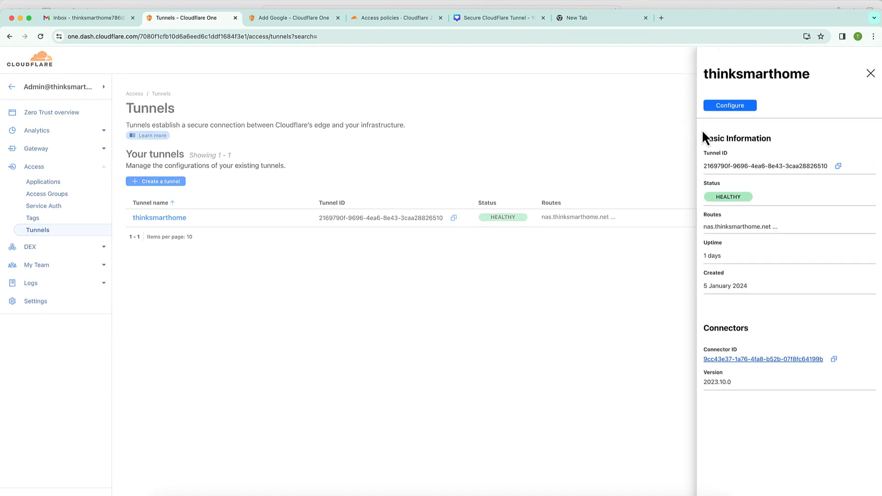
{"action": "left_click", "coordinate": [727, 107]}
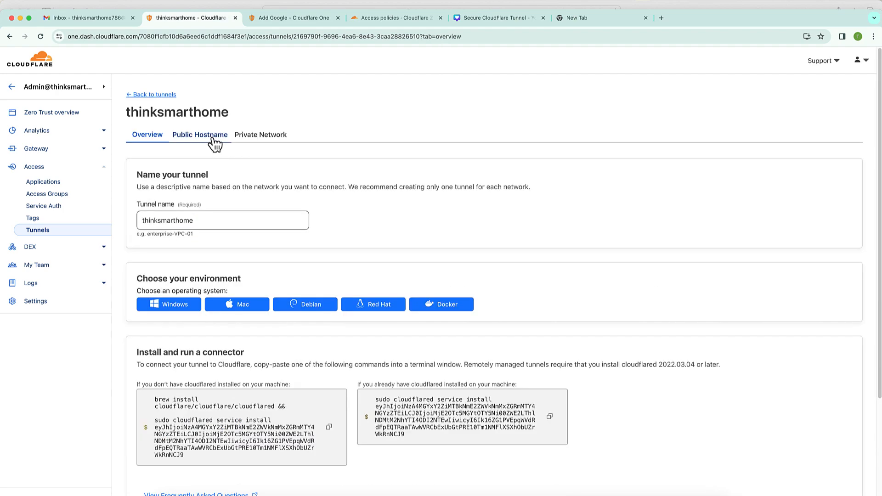
{"action": "left_click", "coordinate": [214, 140]}
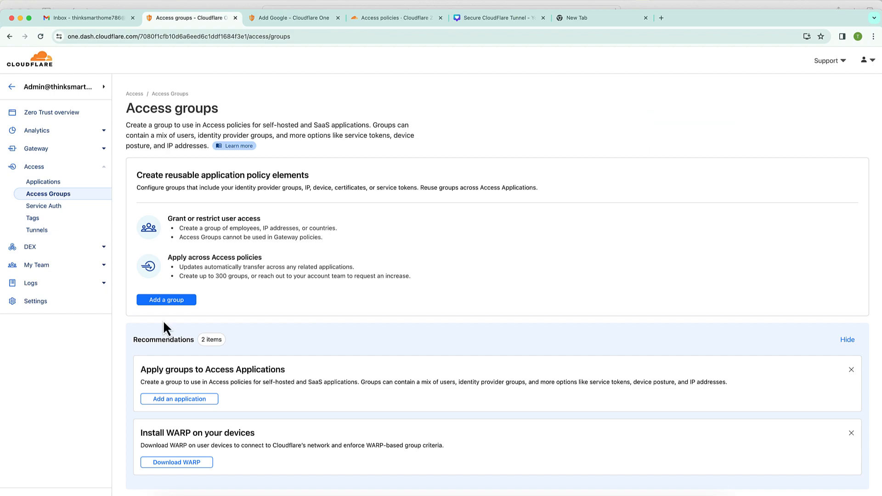
- Start a new Access group named 'Country'
{"action": "left_click", "coordinate": [179, 304]}
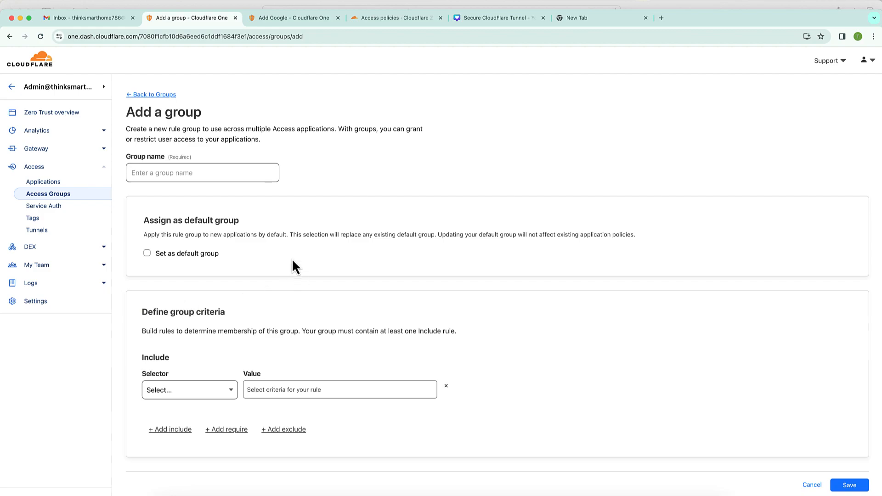
{"action": "left_click", "coordinate": [205, 173]}
{"action": "type", "text": "Co"}
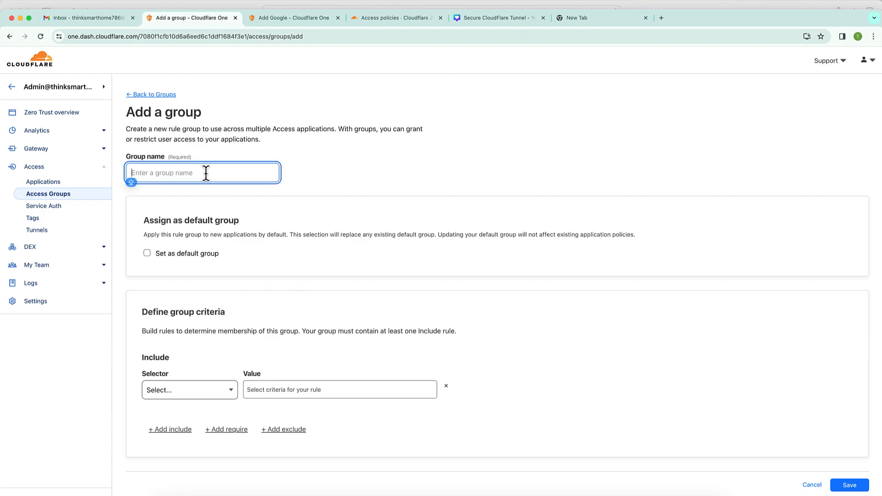
{"action": "type", "text": "untry"}
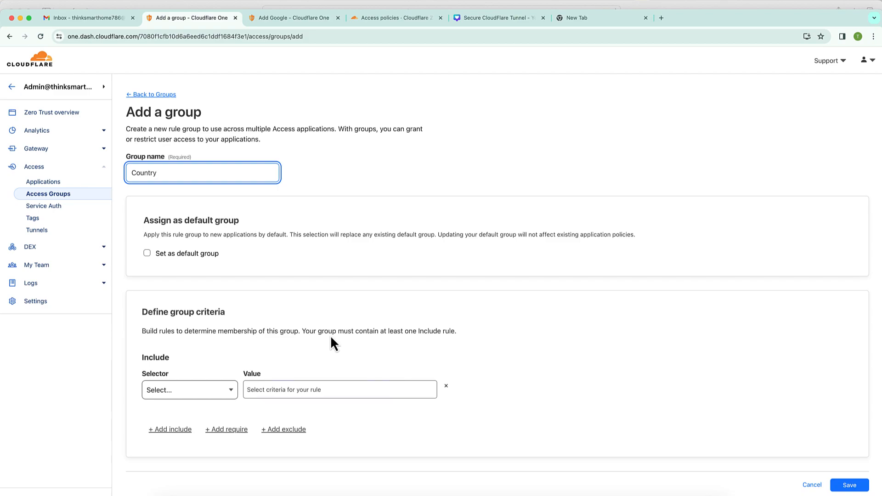
{"action": "left_click_drag", "start_coordinate": [306, 331], "coordinate": [453, 331]}
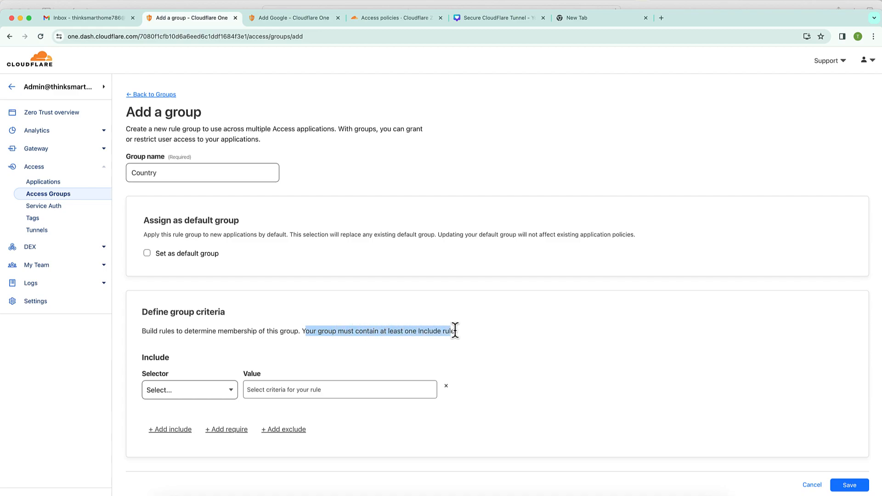
- Give the group an include rule of Country: Australia and save it
{"action": "left_click", "coordinate": [220, 403]}
{"action": "left_click", "coordinate": [219, 403]}
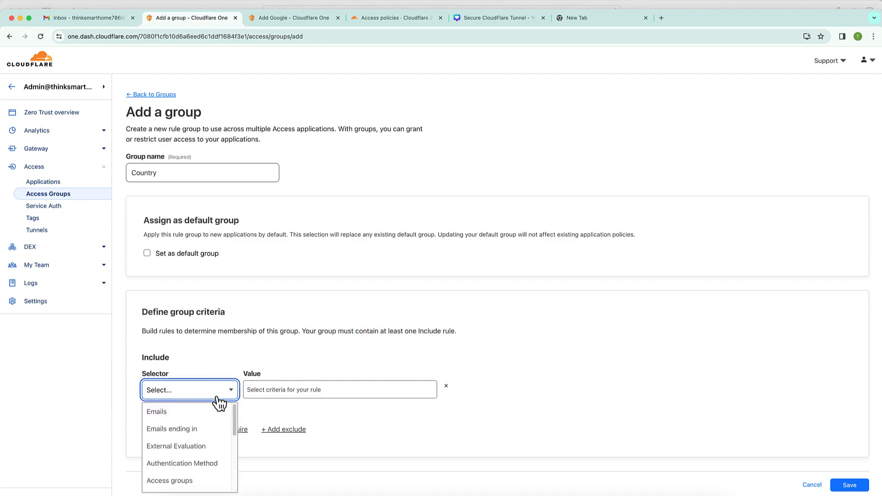
{"action": "left_click", "coordinate": [220, 403]}
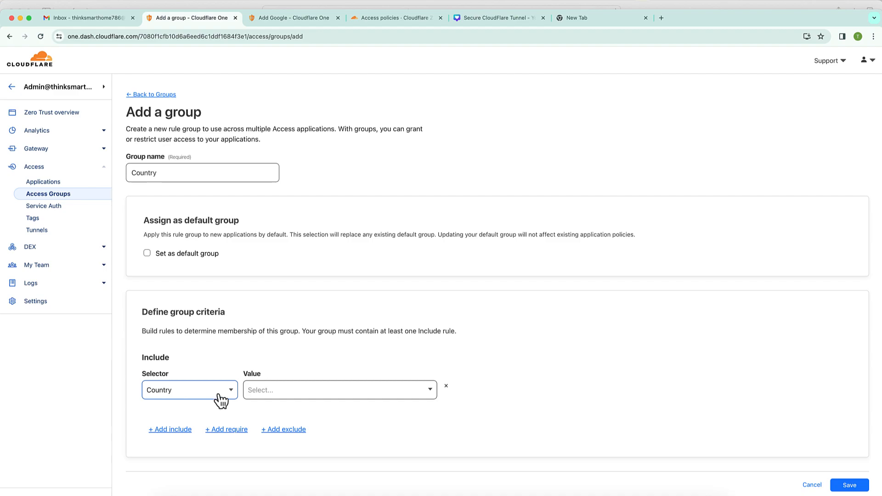
{"action": "left_click", "coordinate": [290, 395]}
{"action": "type", "text": "au"}
{"action": "left_click", "coordinate": [259, 415]}
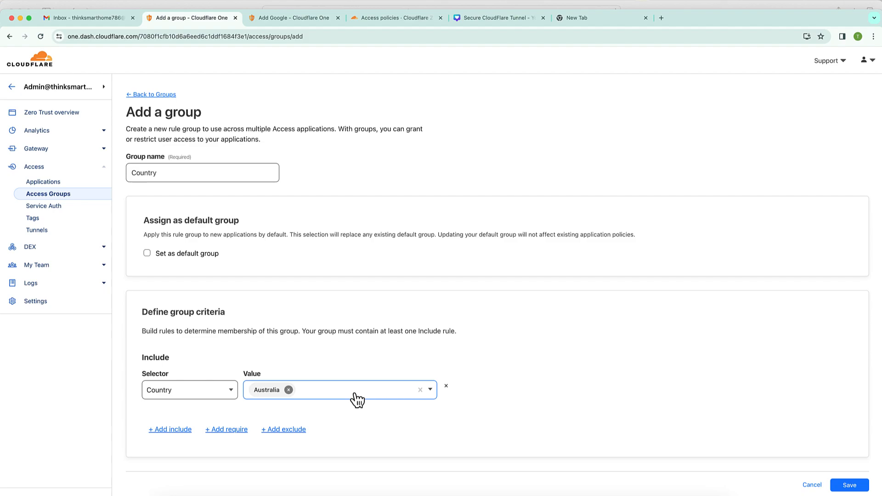
{"action": "left_click", "coordinate": [850, 488]}
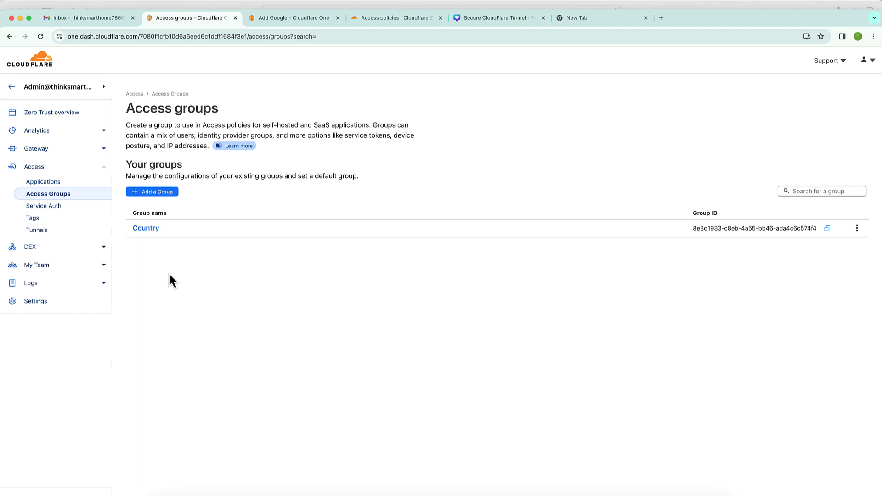
- Start a new group named 'IP Address' with an IP ranges include rule
{"action": "left_click", "coordinate": [168, 193]}
{"action": "left_click", "coordinate": [173, 172]}
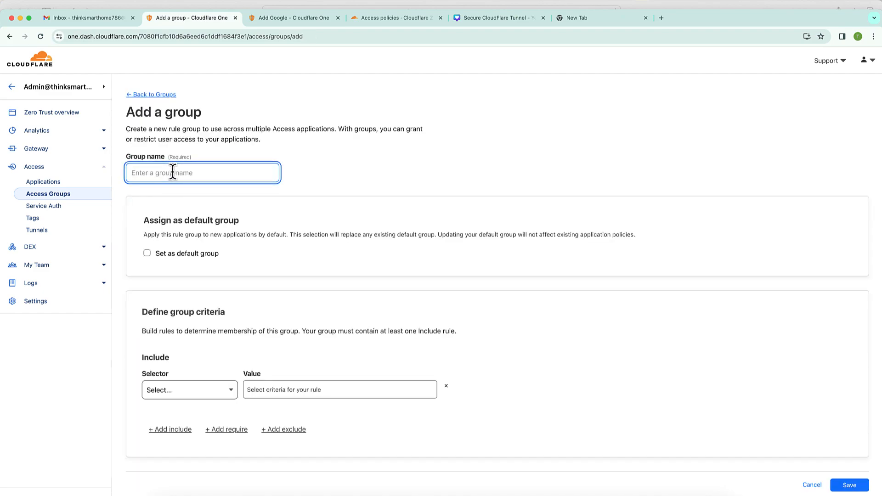
{"action": "type", "text": "IP Address"}
{"action": "left_click", "coordinate": [206, 393]}
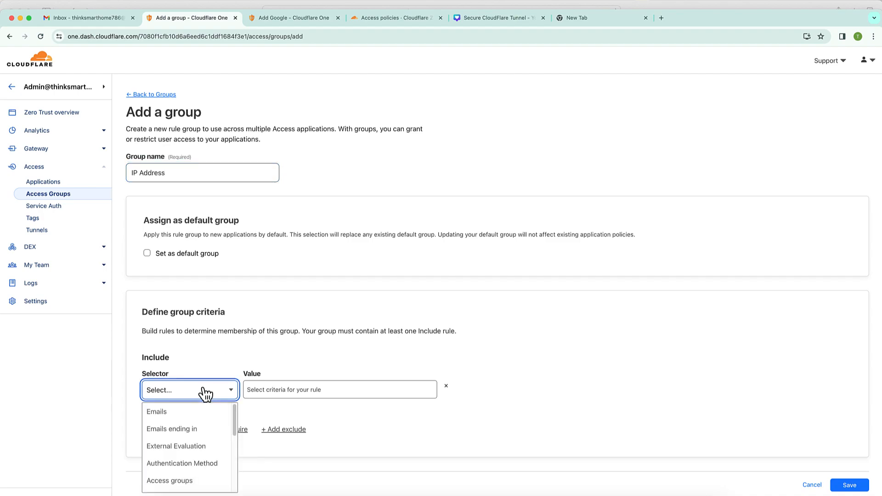
{"action": "key", "text": "Down"}
{"action": "key", "text": "Down"}
{"action": "key", "text": "Down"}
{"action": "key", "text": "Down"}
{"action": "key", "text": "Down"}
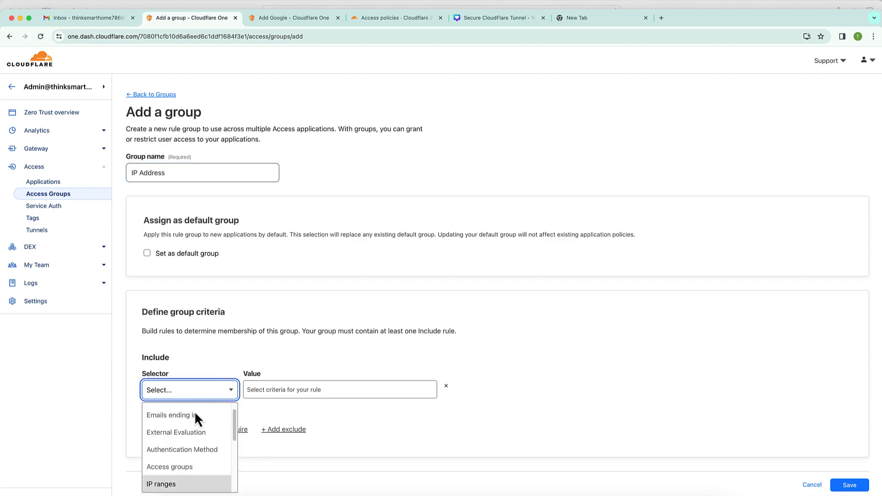
{"action": "left_click", "coordinate": [176, 488]}
{"action": "left_click", "coordinate": [291, 394]}
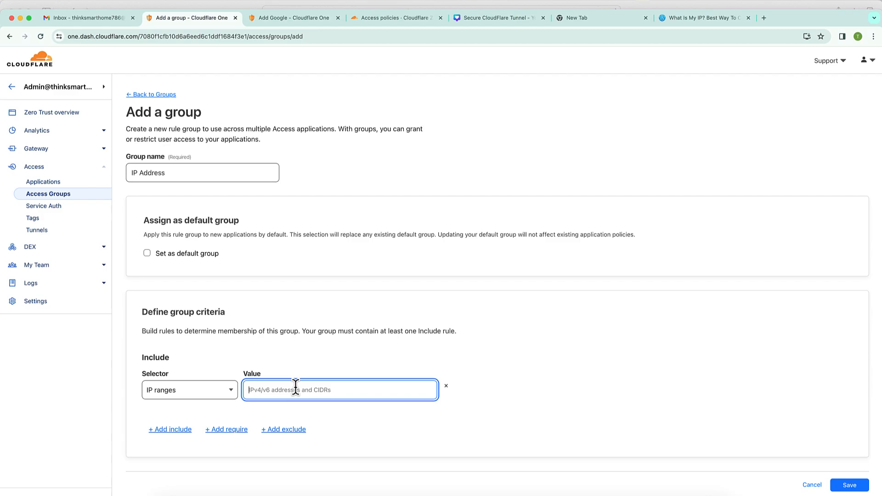
{"action": "left_click", "coordinate": [704, 17]}
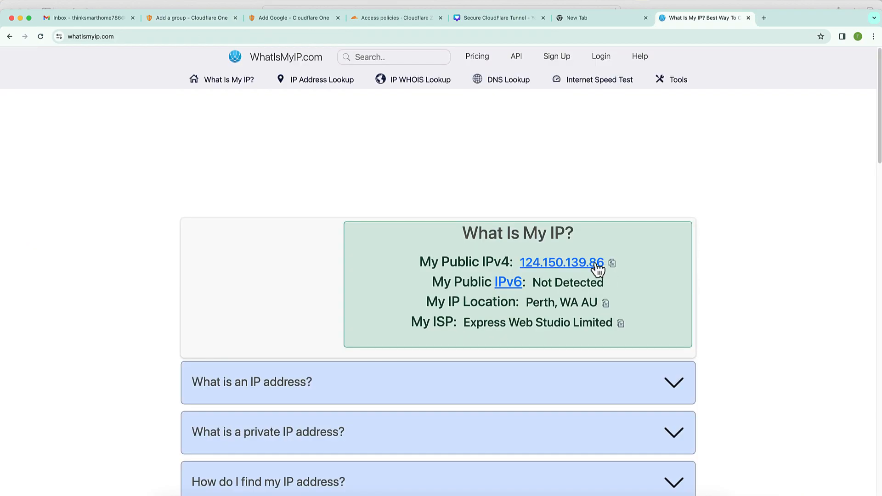
{"action": "left_click", "coordinate": [613, 264]}
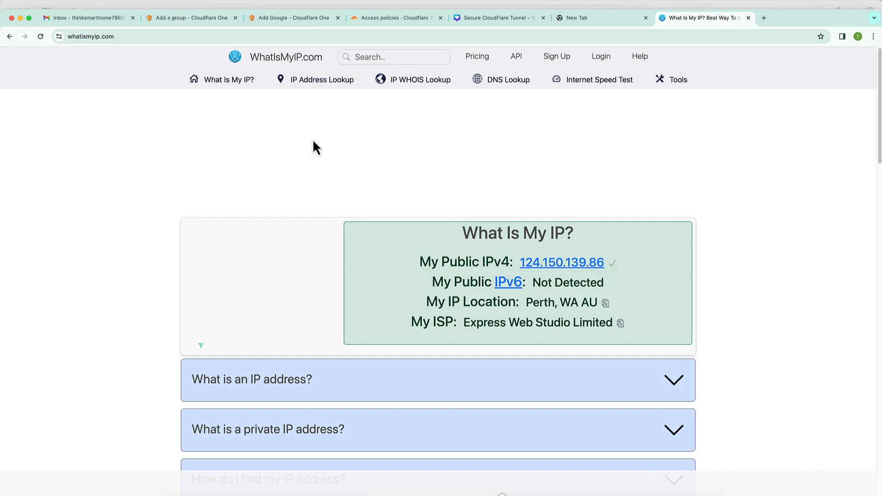
{"action": "left_click", "coordinate": [193, 17]}
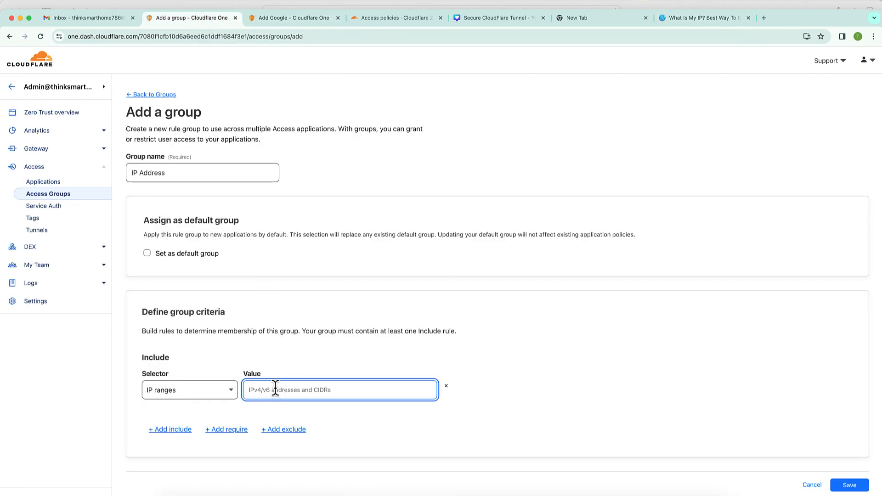
{"action": "key", "text": "super+v"}
{"action": "left_click", "coordinate": [848, 486]}
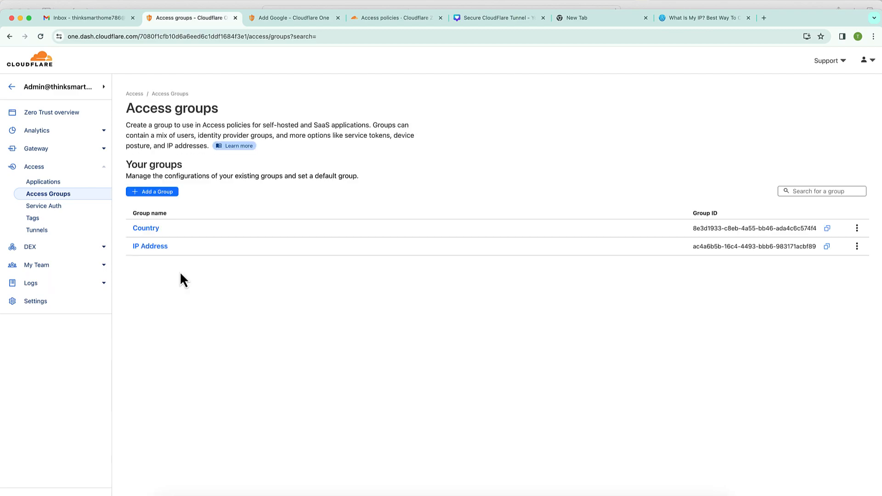
{"action": "left_click", "coordinate": [159, 195]}
- Save a group named 'Email' that includes the allowed e-mail address, then go to Access Applications
{"action": "left_click", "coordinate": [180, 174]}
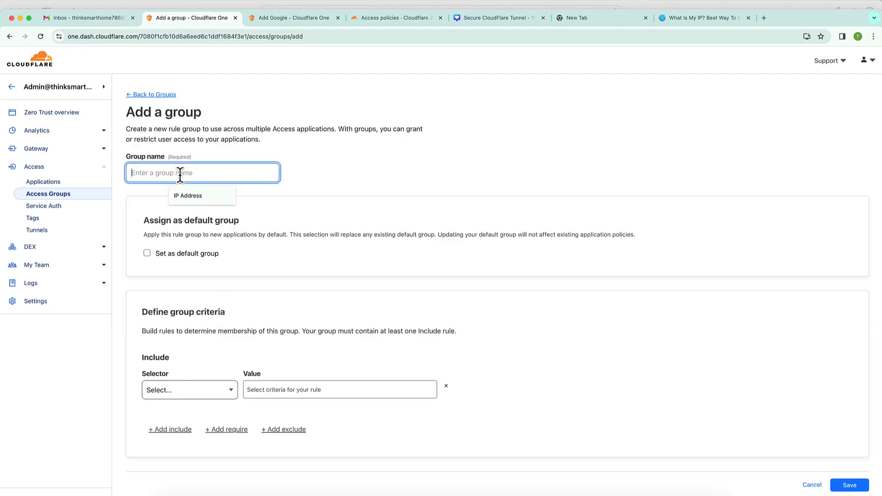
{"action": "type", "text": "Em"}
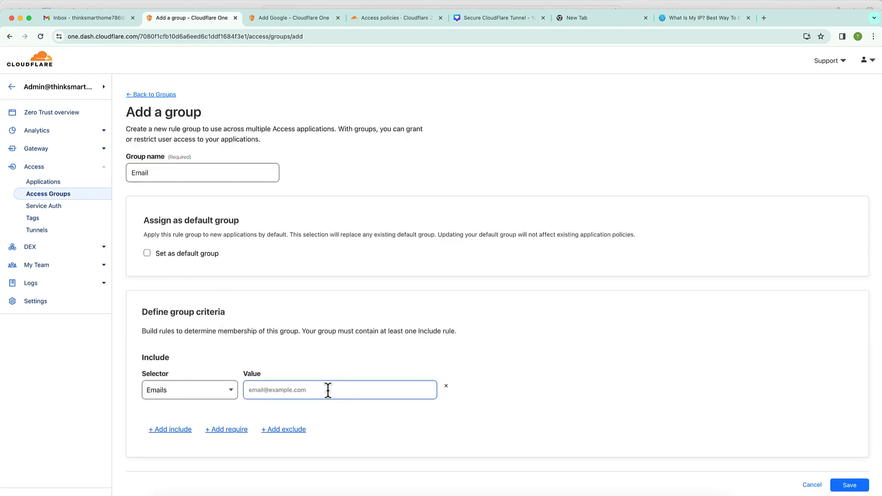
{"action": "left_click", "coordinate": [328, 390]}
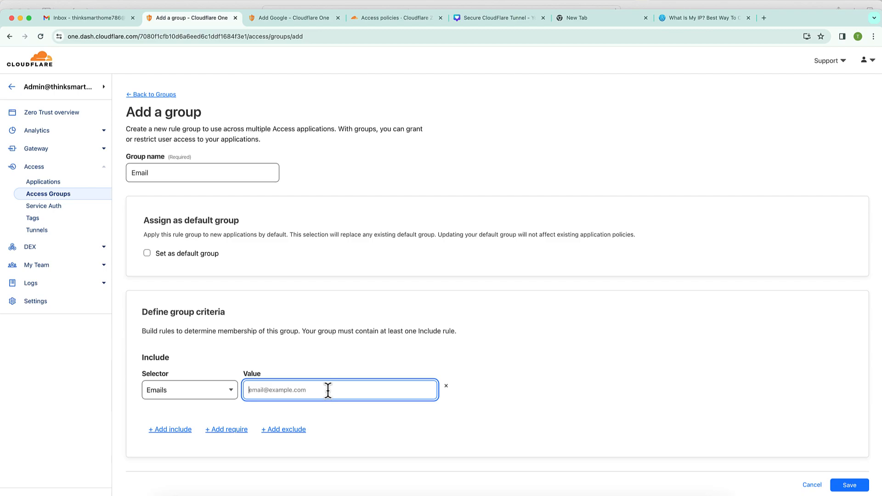
{"action": "key", "text": "super+v"}
{"action": "left_click", "coordinate": [851, 486]}
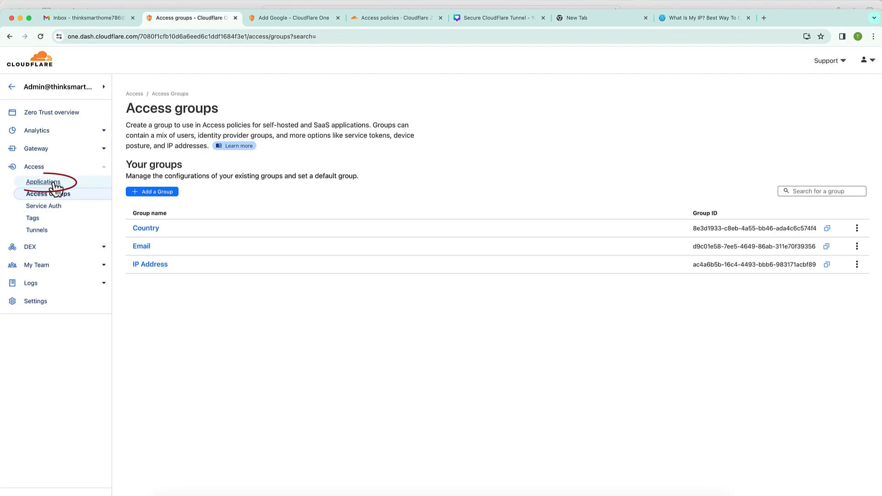
{"action": "left_click", "coordinate": [55, 185]}
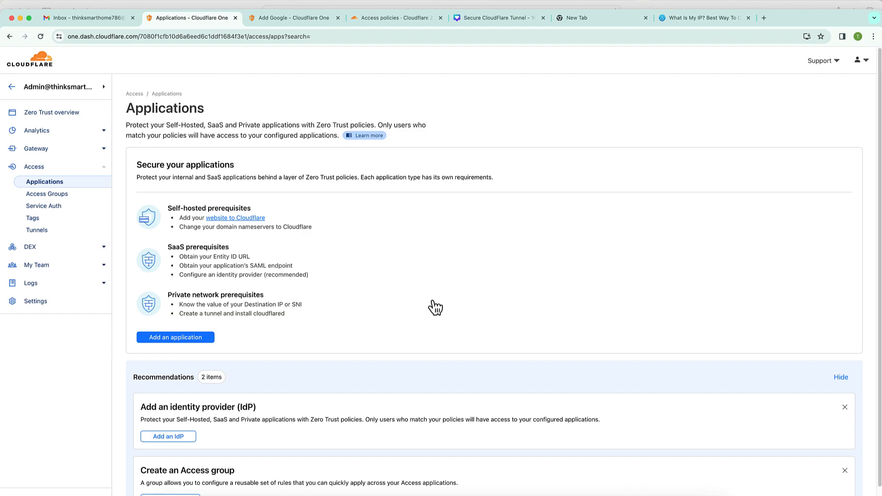
- Add a self-hosted application 'Think smart Home Access' with a 6-hour session duration
{"action": "left_click", "coordinate": [202, 343]}
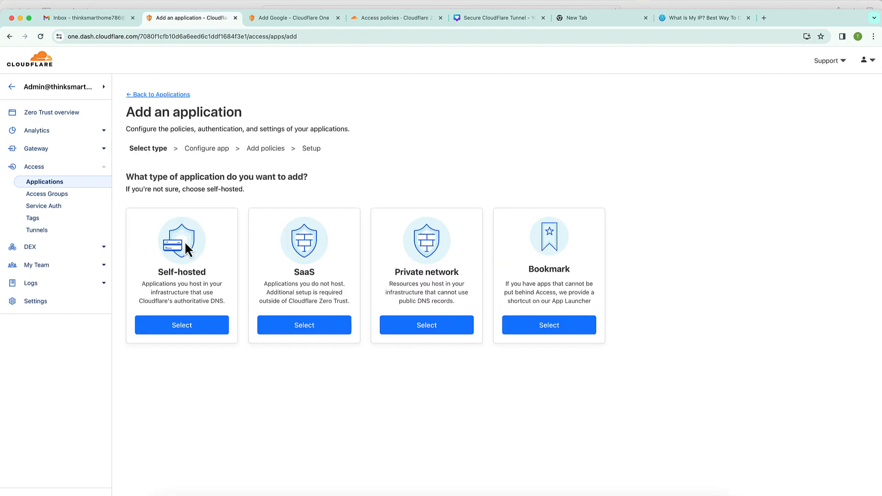
{"action": "left_click", "coordinate": [182, 326]}
{"action": "left_click", "coordinate": [208, 217]}
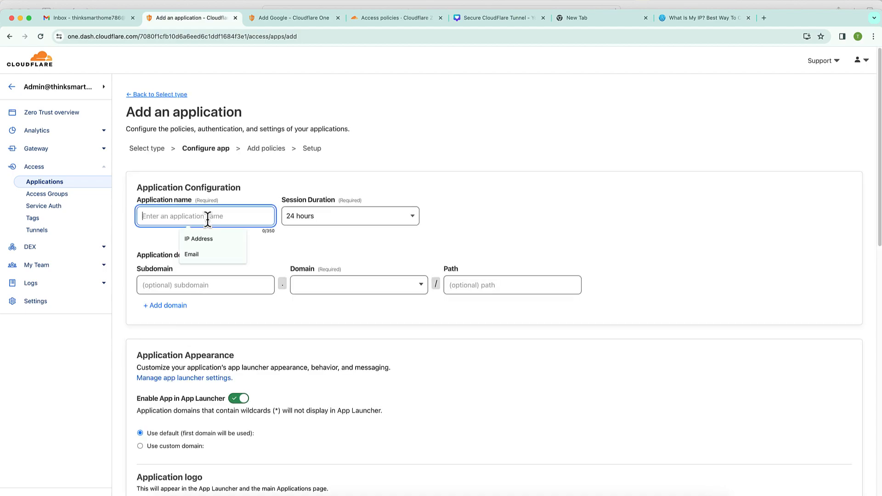
{"action": "type", "text": "Think smart Home Access"}
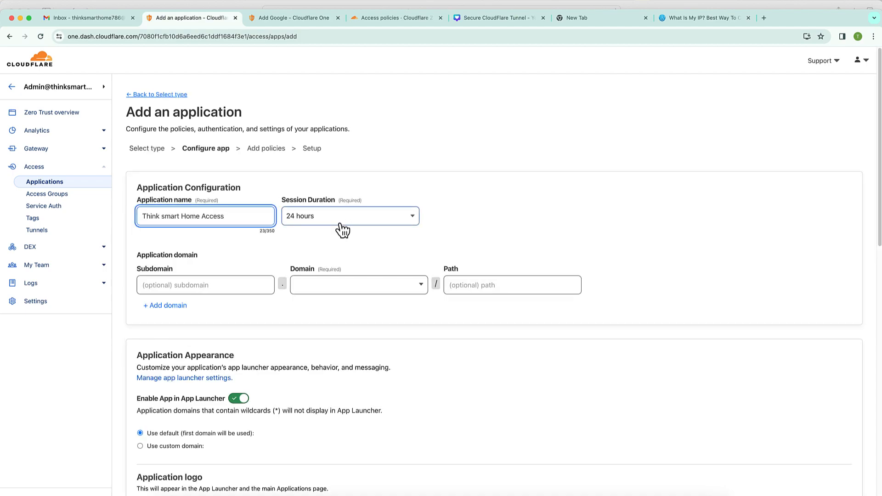
{"action": "left_click", "coordinate": [341, 224]}
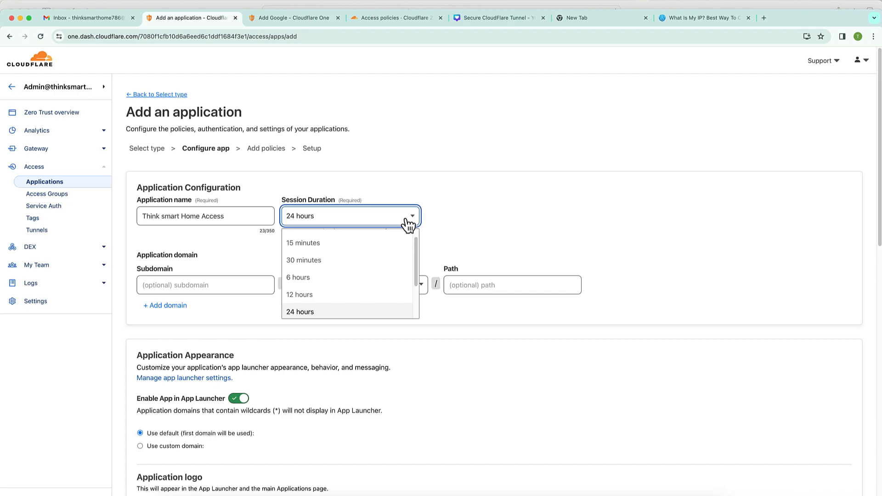
{"action": "left_click", "coordinate": [340, 278]}
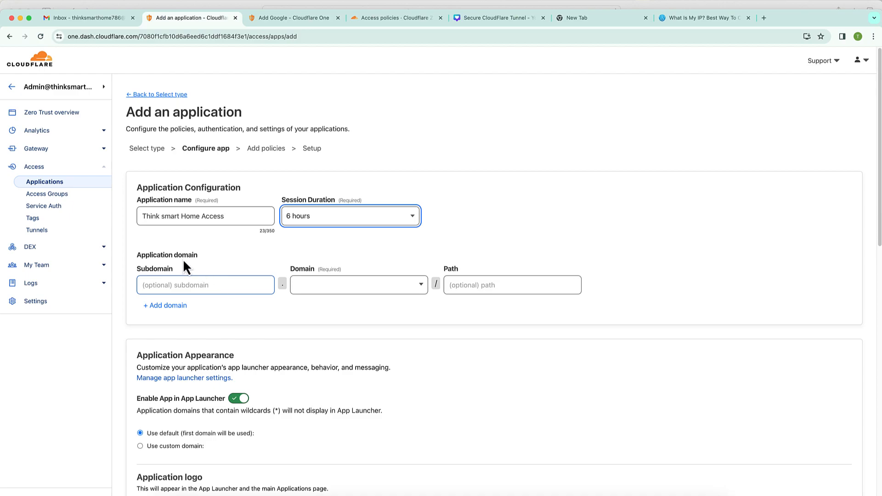
- Check the thinksmarthome tunnel's public hostnames in a new tab, then return to the application form
{"action": "right_click", "coordinate": [51, 230]}
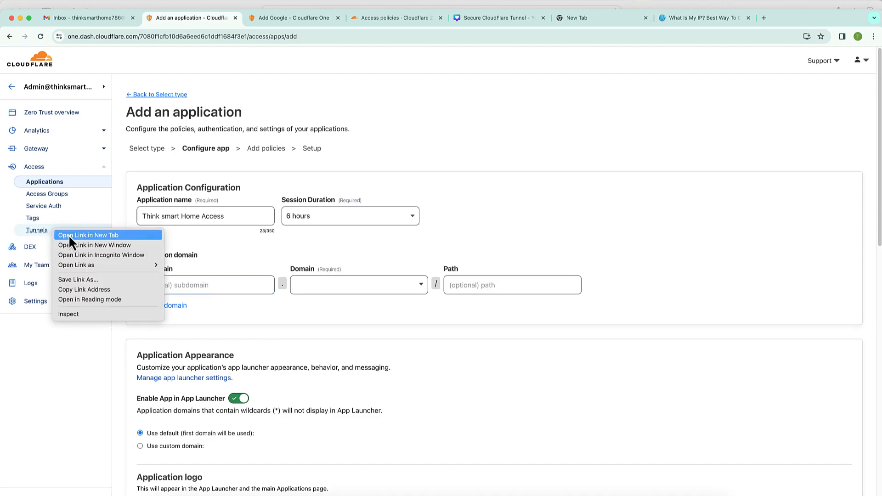
{"action": "left_click", "coordinate": [69, 235]}
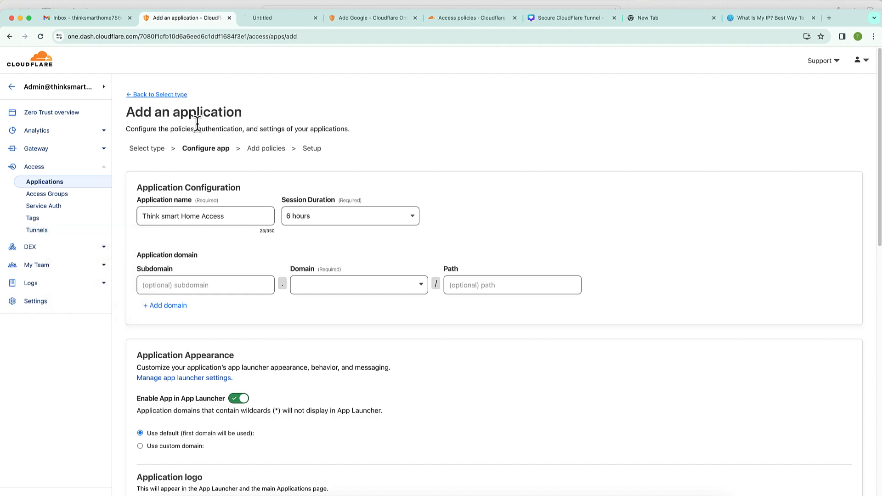
{"action": "left_click", "coordinate": [273, 19]}
{"action": "left_click", "coordinate": [172, 219]}
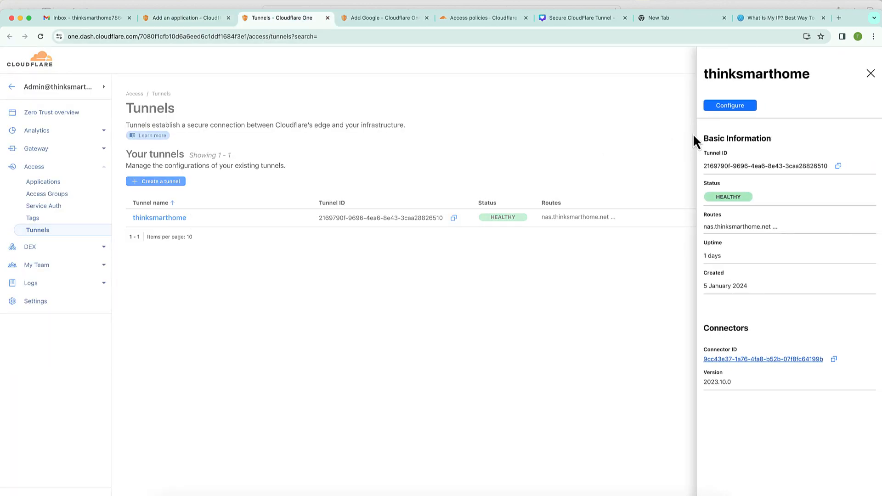
{"action": "left_click", "coordinate": [720, 109]}
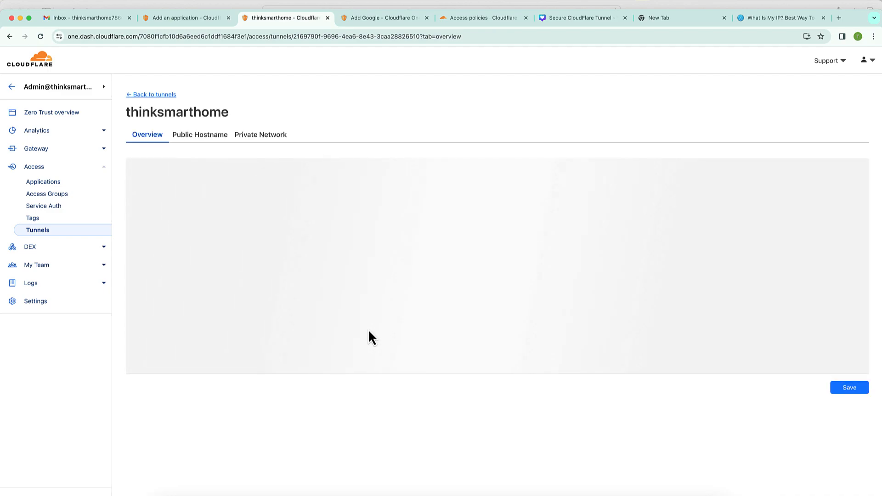
{"action": "left_click", "coordinate": [210, 146]}
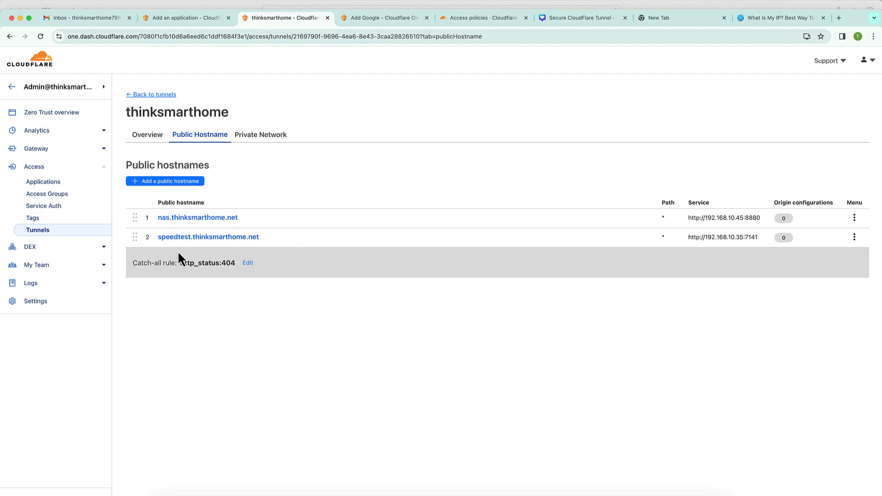
{"action": "left_click", "coordinate": [190, 22]}
- Set the application domain to nas.thinksmarthome.net and continue to the Add policies step
{"action": "left_click", "coordinate": [185, 284]}
{"action": "type", "text": "nas"}
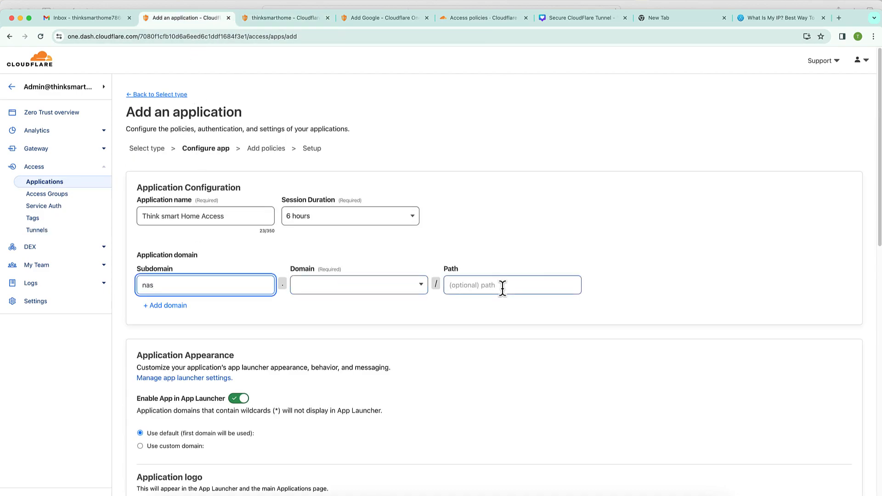
{"action": "left_click", "coordinate": [421, 287]}
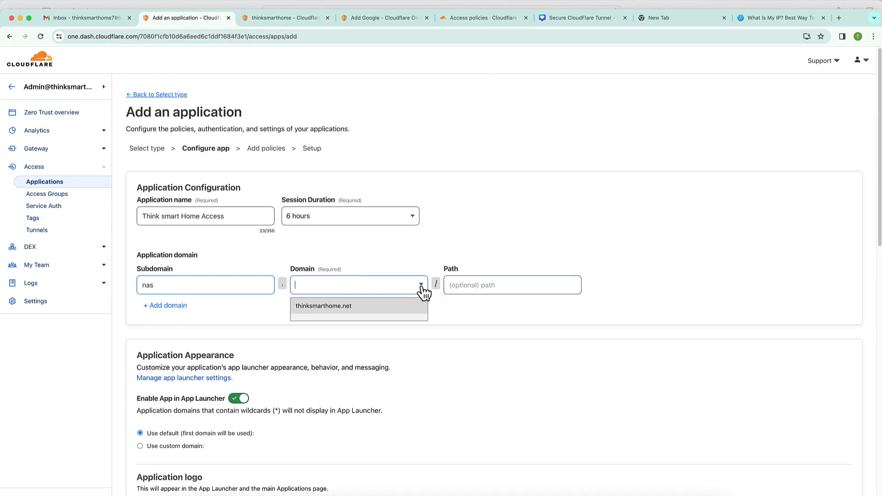
{"action": "left_click", "coordinate": [375, 312]}
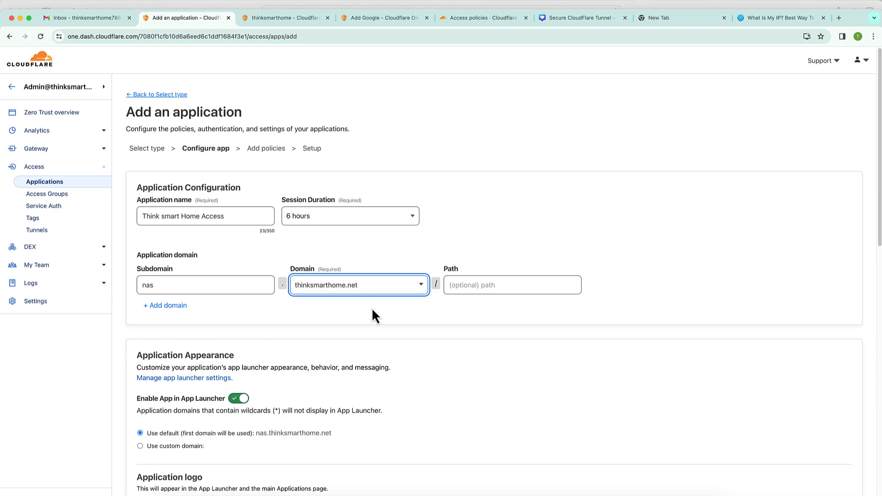
{"action": "scroll", "coordinate": [436, 320], "scroll_direction": "down", "scroll_amount": 5}
{"action": "scroll", "coordinate": [435, 313], "scroll_direction": "down", "scroll_amount": 2}
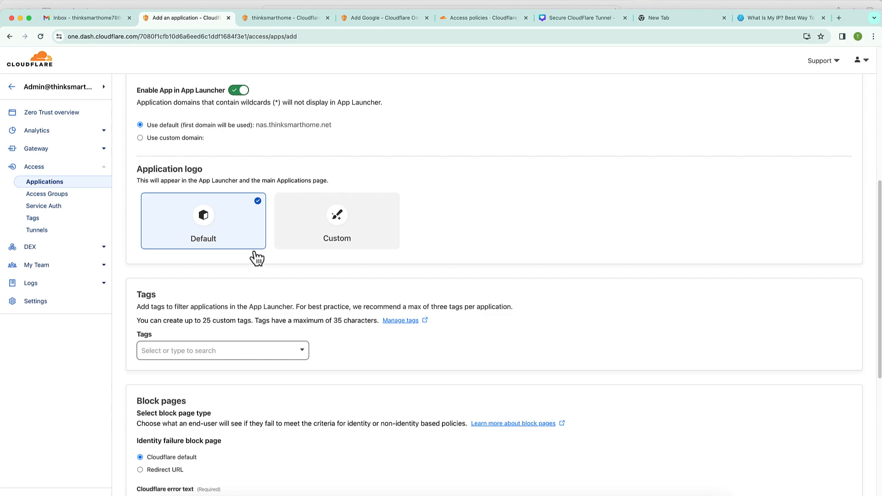
{"action": "scroll", "coordinate": [425, 416], "scroll_direction": "down", "scroll_amount": 1}
{"action": "scroll", "coordinate": [428, 418], "scroll_direction": "down", "scroll_amount": 4}
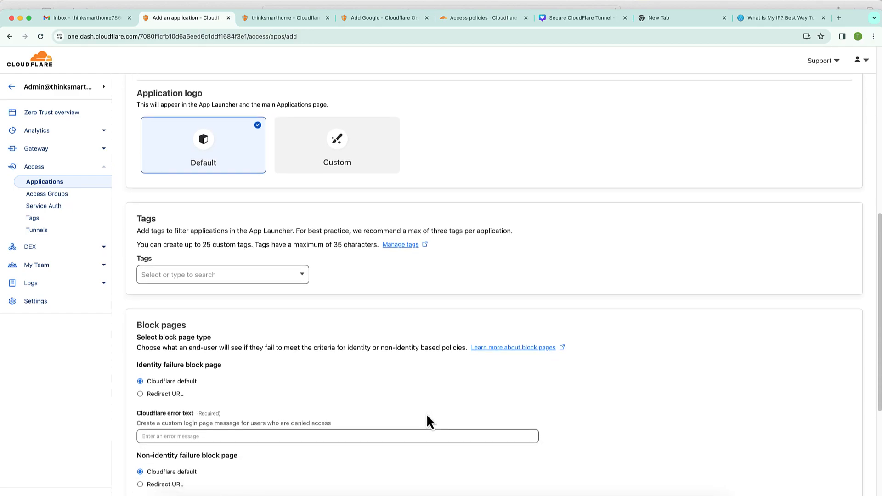
{"action": "scroll", "coordinate": [427, 418], "scroll_direction": "down", "scroll_amount": 5}
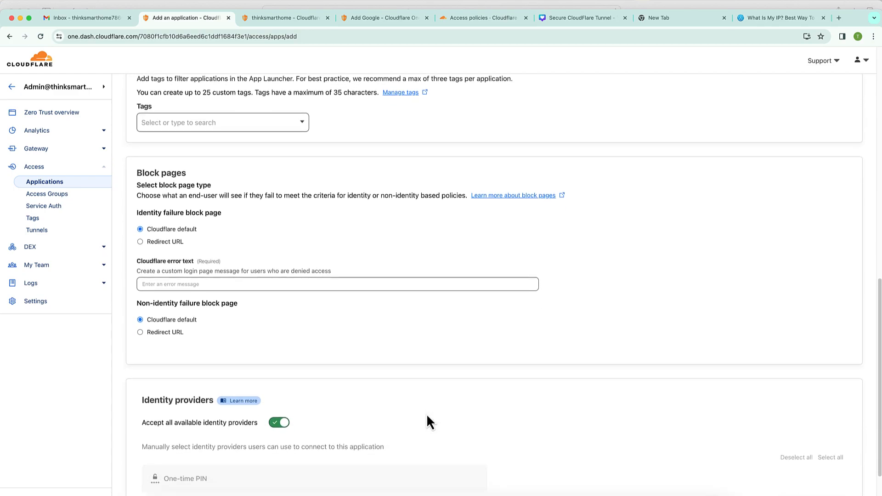
{"action": "scroll", "coordinate": [427, 419], "scroll_direction": "down", "scroll_amount": 1}
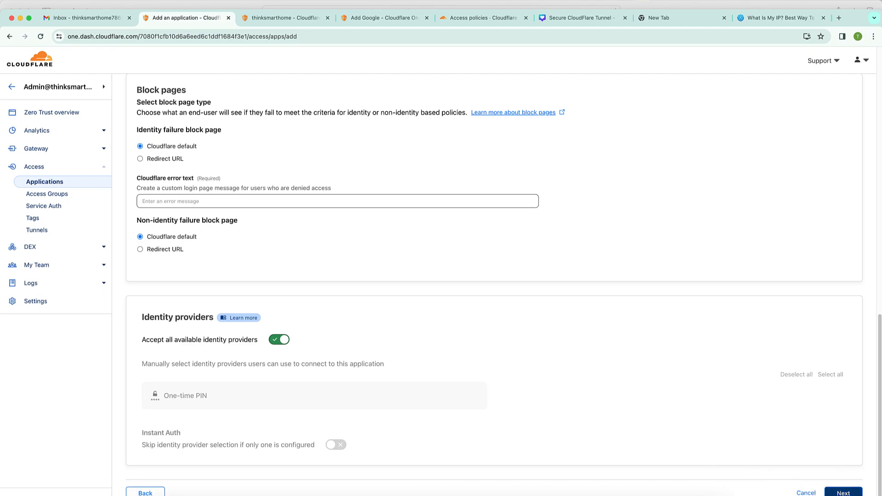
{"action": "left_click", "coordinate": [844, 492]}
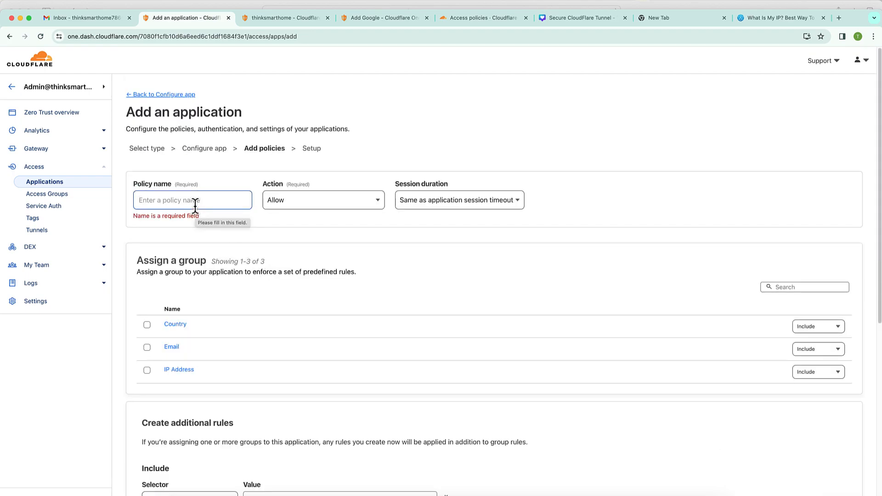
- Name the policy 'Email and Country', keeping the Allow action and default session duration
{"action": "left_click", "coordinate": [195, 206]}
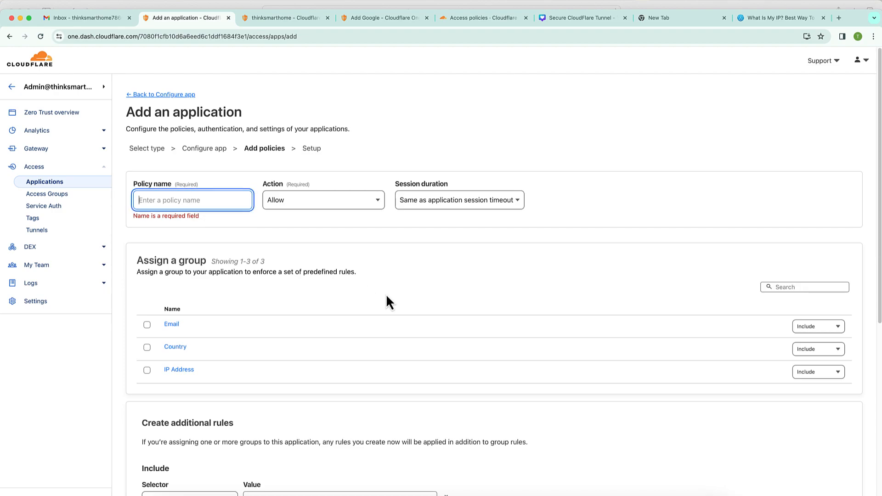
{"action": "type", "text": "Email and Country"}
{"action": "left_click", "coordinate": [303, 207]}
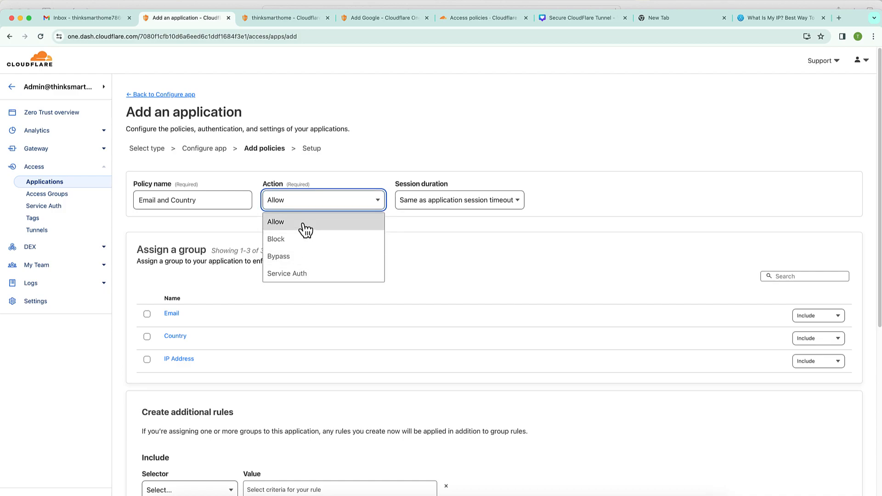
{"action": "left_click", "coordinate": [396, 257]}
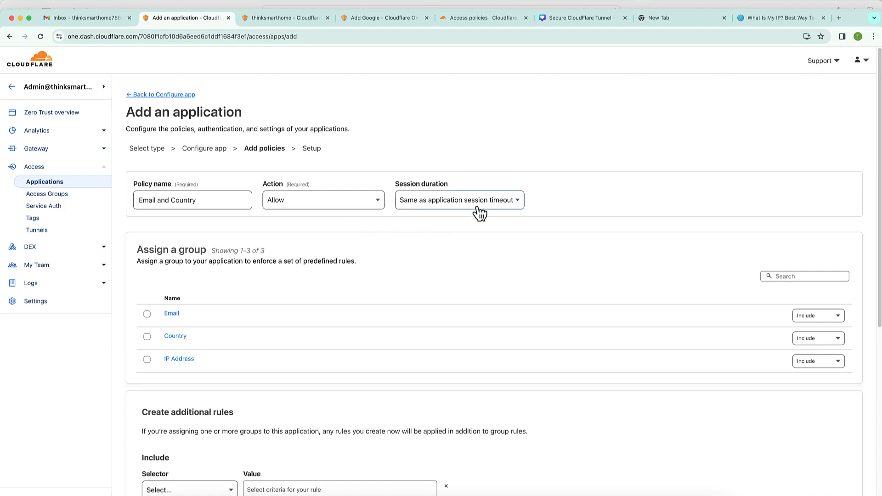
{"action": "scroll", "coordinate": [443, 250], "scroll_direction": "down", "scroll_amount": 1}
{"action": "left_click", "coordinate": [449, 183]}
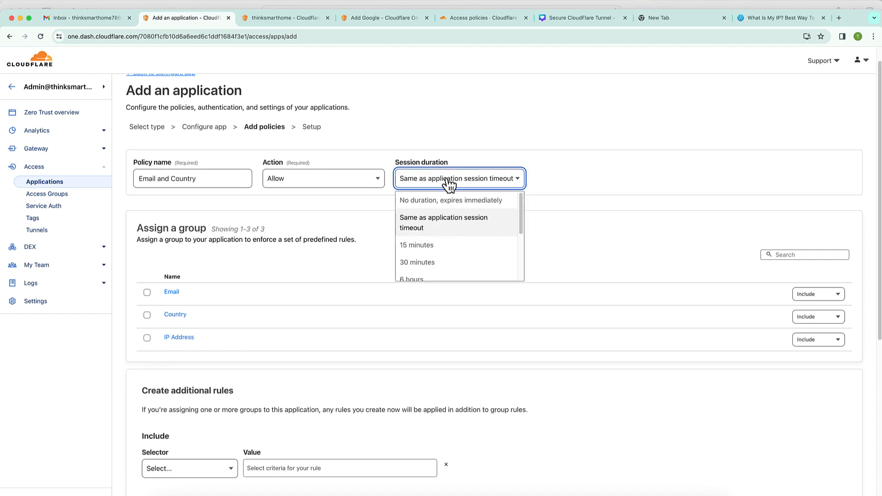
{"action": "left_click", "coordinate": [593, 208]}
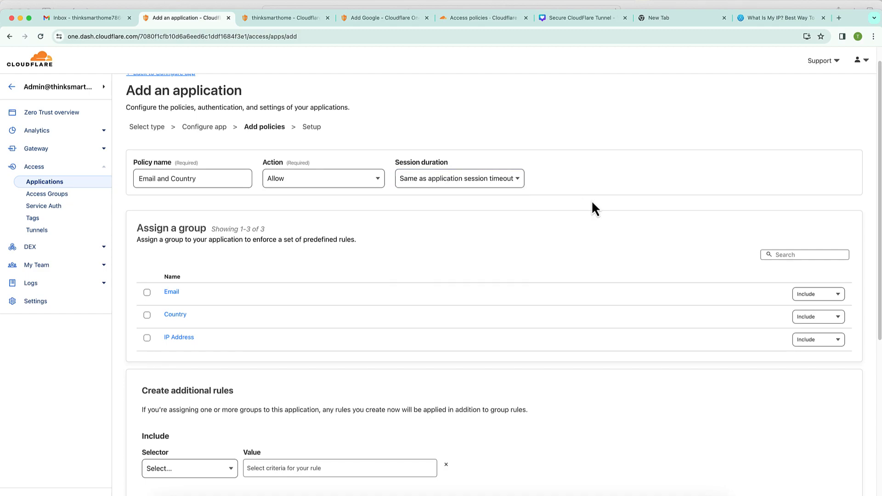
- Assign the Email and Country groups to the policy, then consult the Access policies docs
{"action": "scroll", "coordinate": [290, 281], "scroll_direction": "down", "scroll_amount": 1}
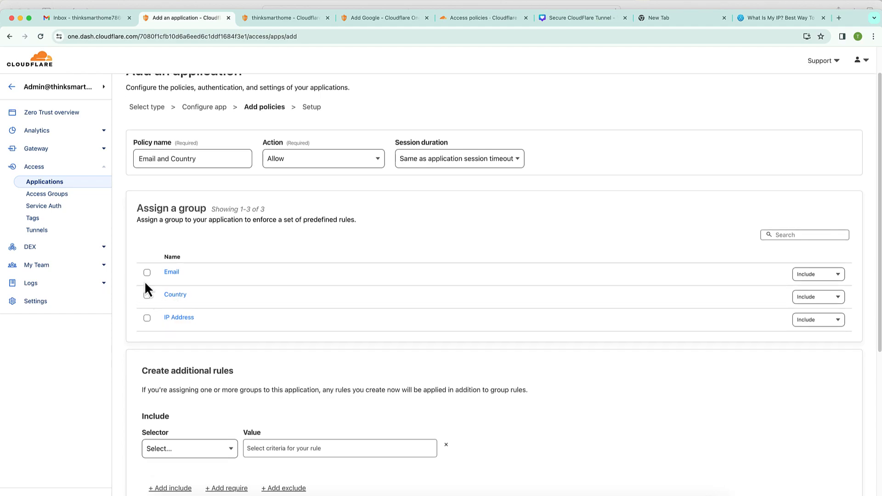
{"action": "left_click", "coordinate": [147, 273]}
{"action": "left_click", "coordinate": [147, 296]}
{"action": "left_click", "coordinate": [838, 278]}
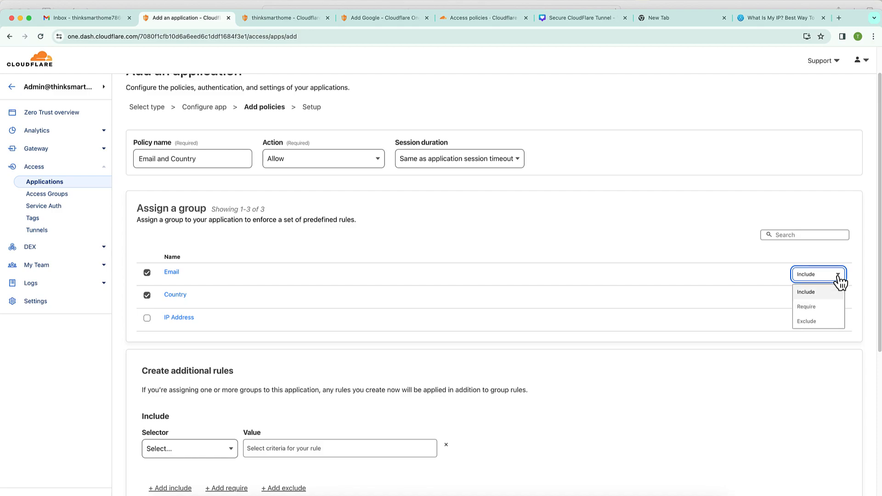
{"action": "left_click", "coordinate": [692, 240]}
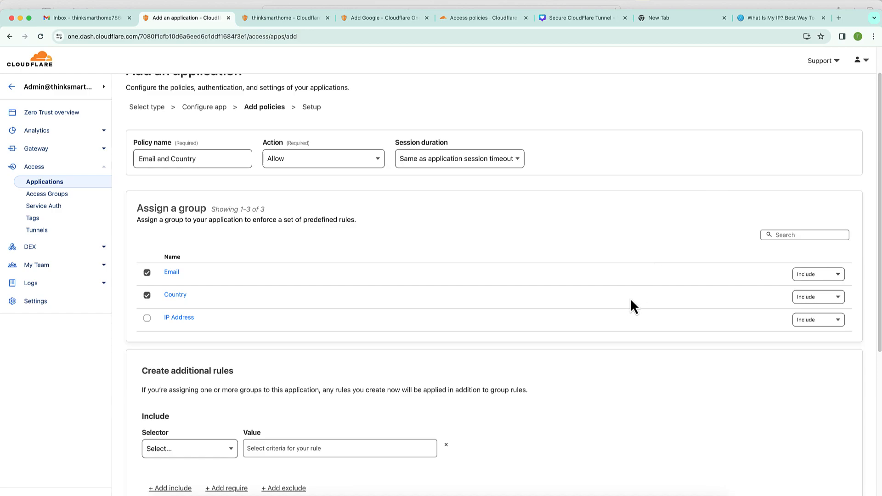
{"action": "left_click", "coordinate": [466, 18]}
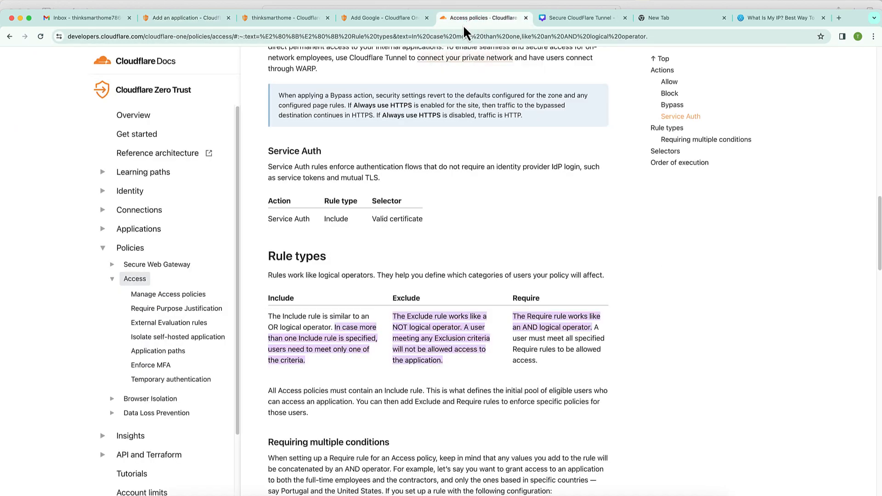
- Read how Require rules work in the docs' Rule types table, then return to the application form
{"action": "scroll", "coordinate": [286, 370], "scroll_direction": "down", "scroll_amount": 1}
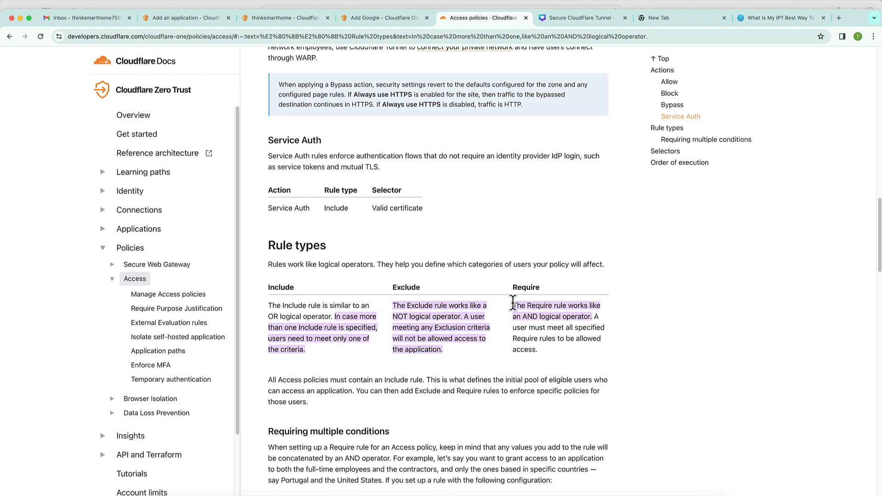
{"action": "left_click_drag", "start_coordinate": [513, 305], "coordinate": [567, 354]}
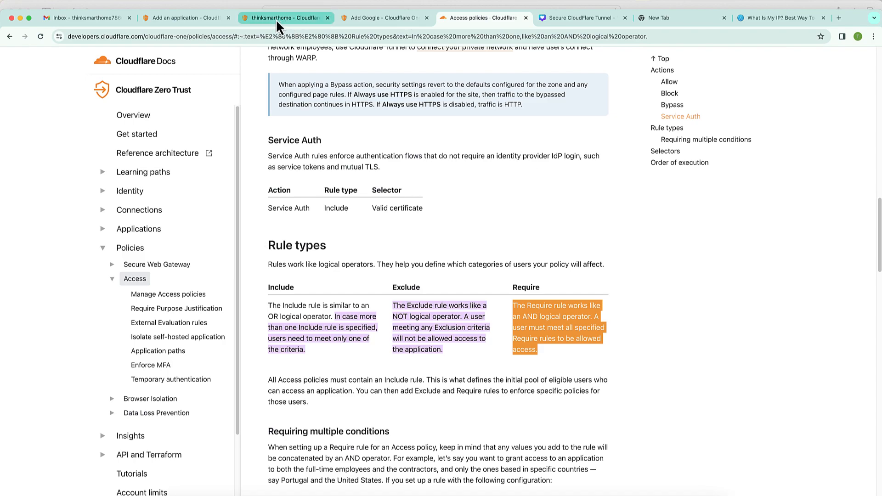
{"action": "left_click", "coordinate": [183, 18]}
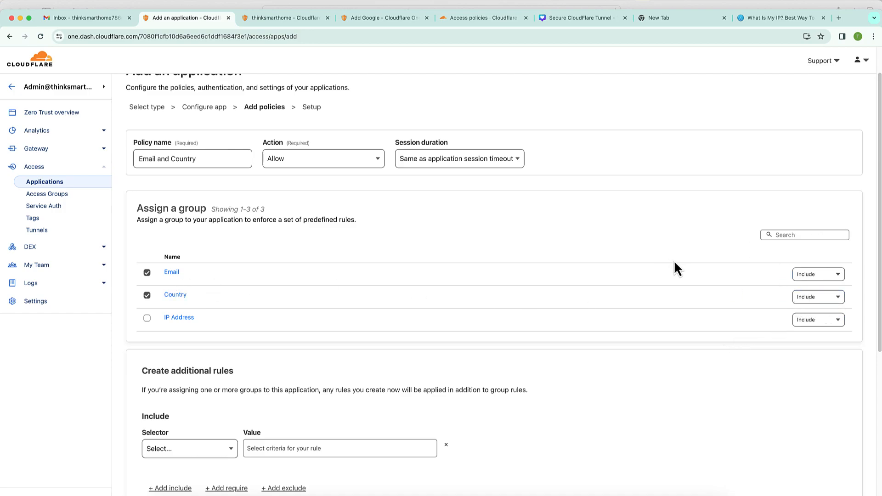
- Change the Email group's rule type from Include to Require
{"action": "left_click", "coordinate": [821, 277]}
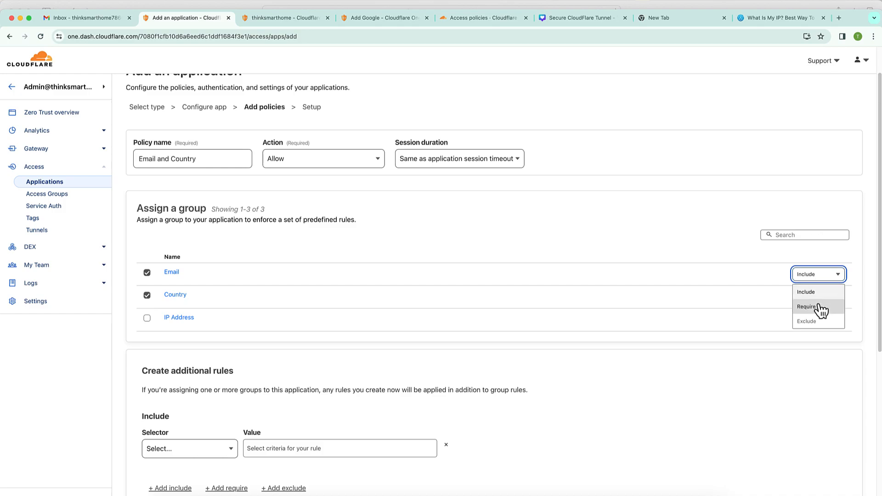
{"action": "left_click", "coordinate": [820, 308]}
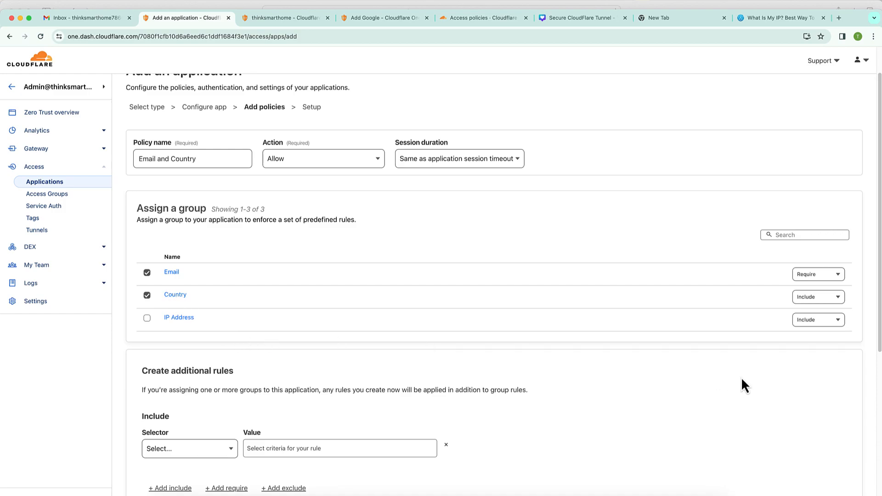
- Advance to Setup and add the Think smart Home Access application for nas.thinksmarthome.net
{"action": "scroll", "coordinate": [722, 361], "scroll_direction": "down", "scroll_amount": 5}
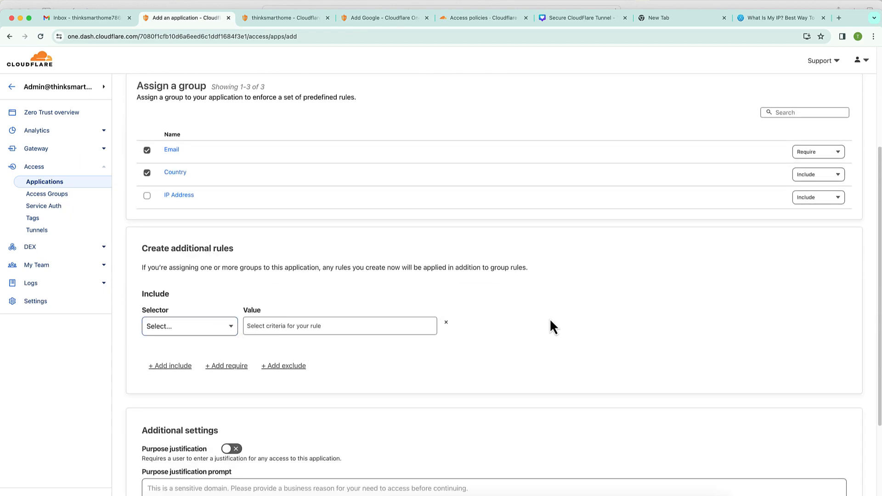
{"action": "scroll", "coordinate": [550, 321], "scroll_direction": "up", "scroll_amount": 2}
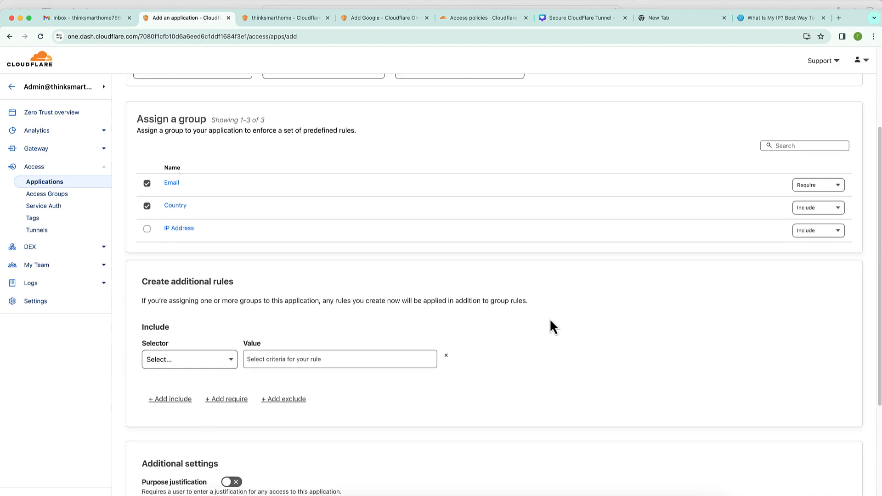
{"action": "scroll", "coordinate": [550, 322], "scroll_direction": "up", "scroll_amount": 2}
{"action": "scroll", "coordinate": [549, 318], "scroll_direction": "up", "scroll_amount": 2}
{"action": "scroll", "coordinate": [549, 318], "scroll_direction": "down", "scroll_amount": 4}
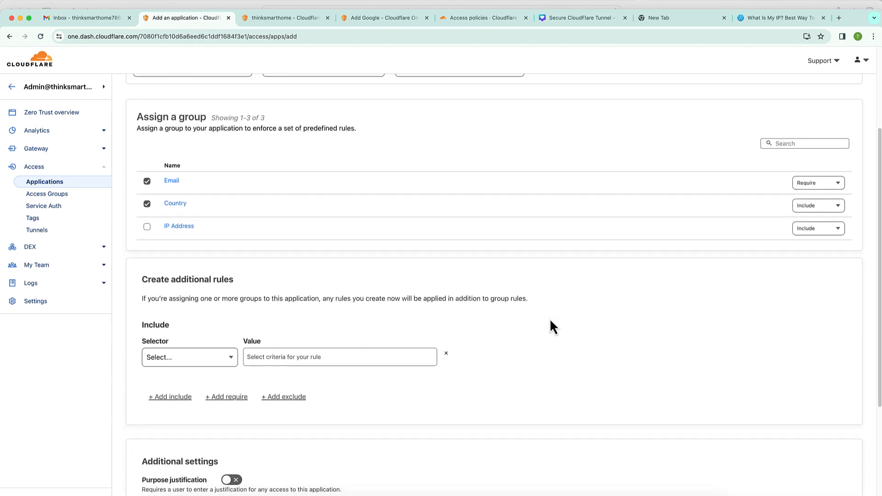
{"action": "scroll", "coordinate": [550, 321], "scroll_direction": "down", "scroll_amount": 8}
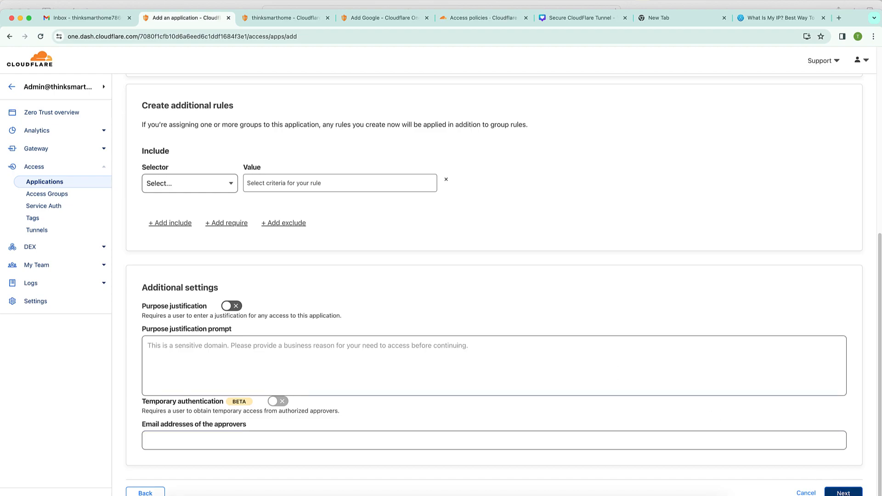
{"action": "left_click", "coordinate": [843, 492]}
{"action": "scroll", "coordinate": [612, 276], "scroll_direction": "down", "scroll_amount": 8}
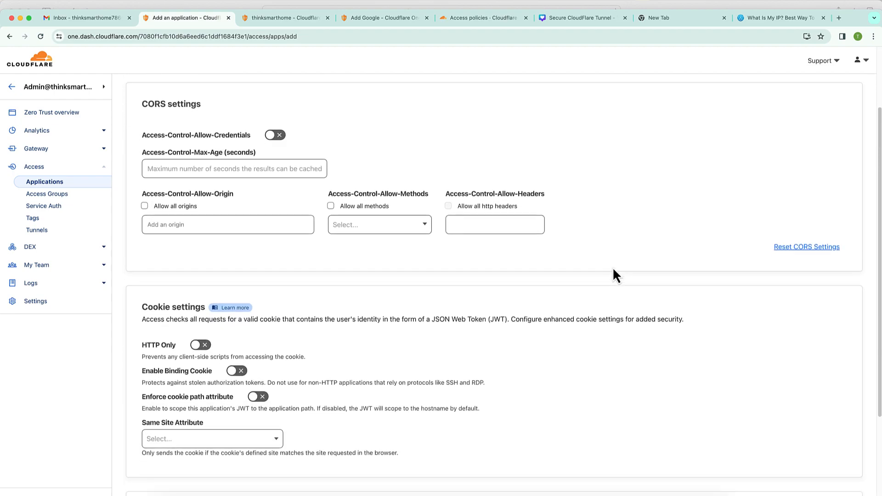
{"action": "scroll", "coordinate": [613, 267], "scroll_direction": "down", "scroll_amount": 1}
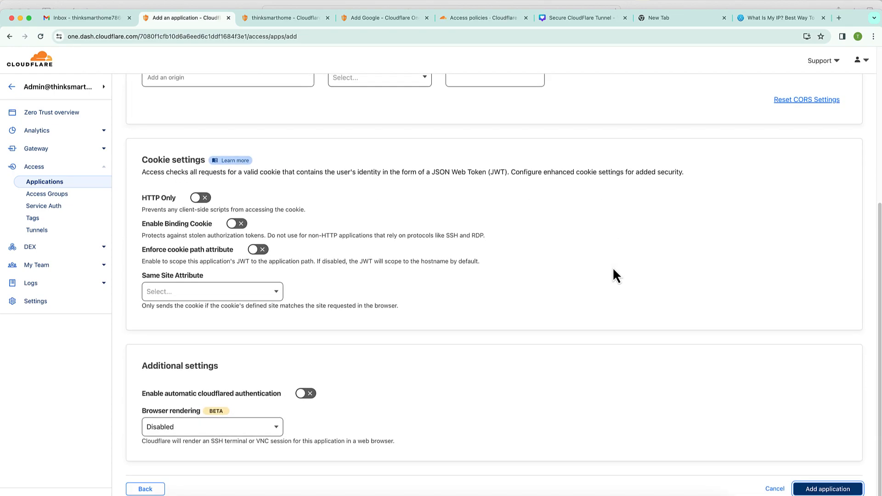
{"action": "scroll", "coordinate": [613, 267], "scroll_direction": "up", "scroll_amount": 1}
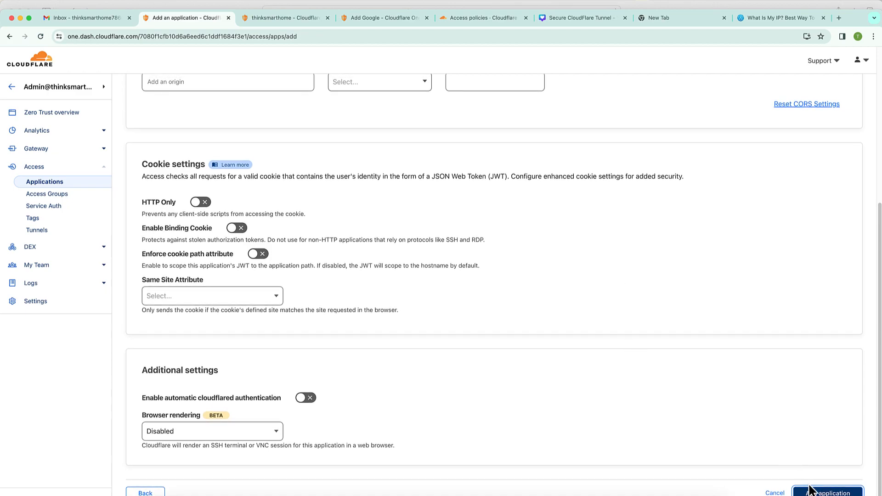
{"action": "left_click", "coordinate": [810, 493]}
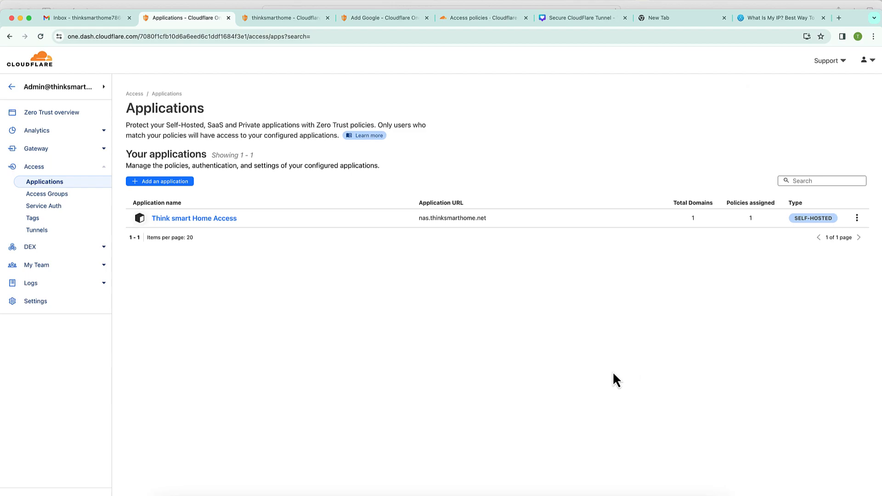
- Open Think smart Home Access's configuration and begin a new policy under Policies
{"action": "left_click", "coordinate": [209, 219]}
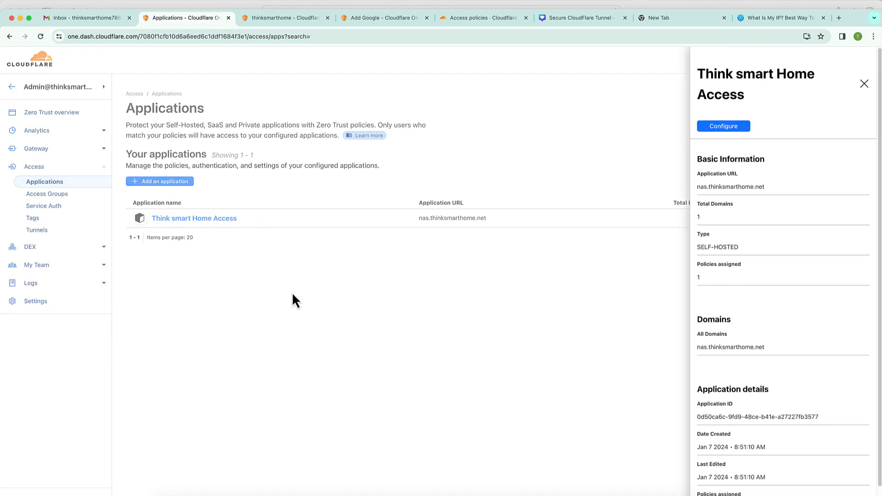
{"action": "left_click", "coordinate": [719, 128]}
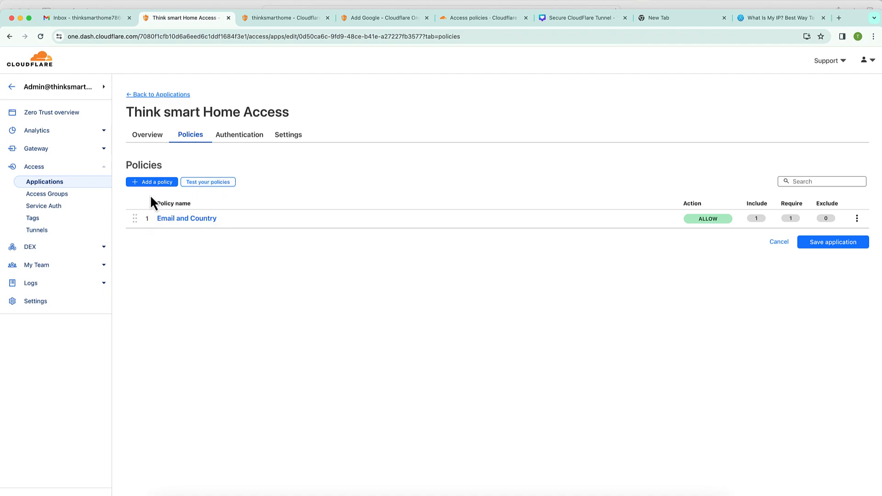
{"action": "left_click", "coordinate": [153, 183]}
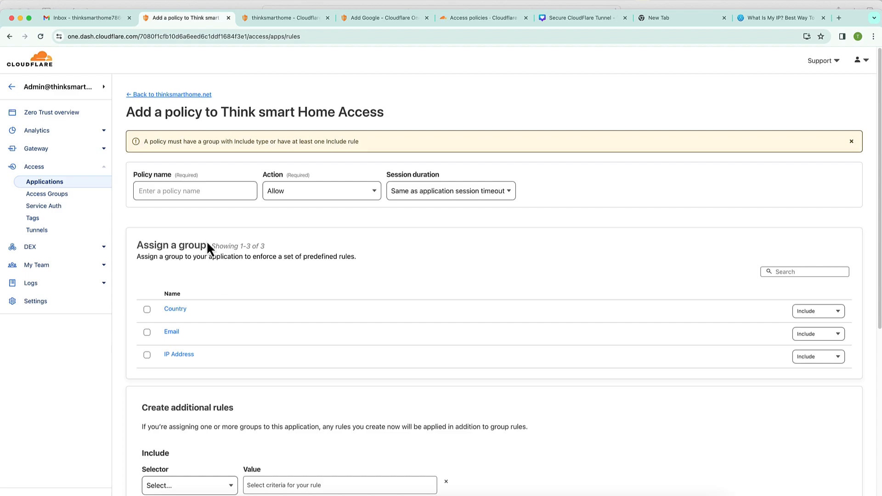
- Enter 'IP Address (Bypass)' as the policy name and choose Bypass as its action
{"action": "left_click", "coordinate": [195, 192]}
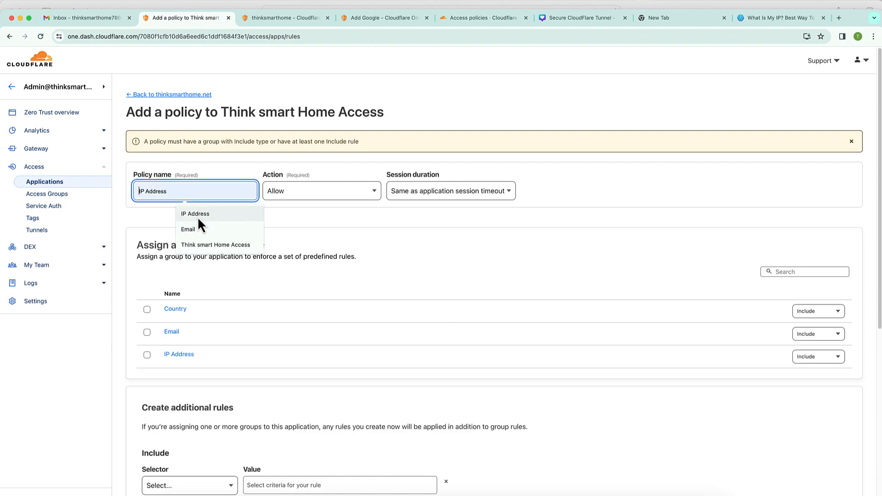
{"action": "left_click", "coordinate": [198, 215]}
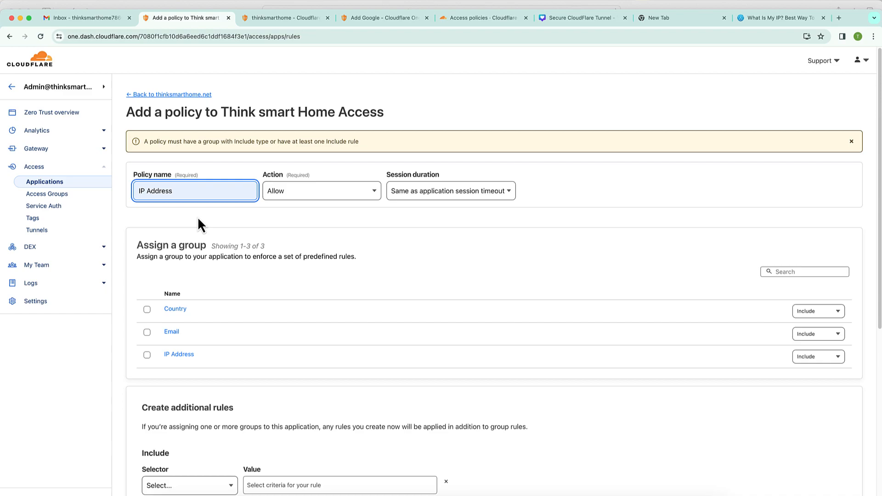
{"action": "type", "text": "("}
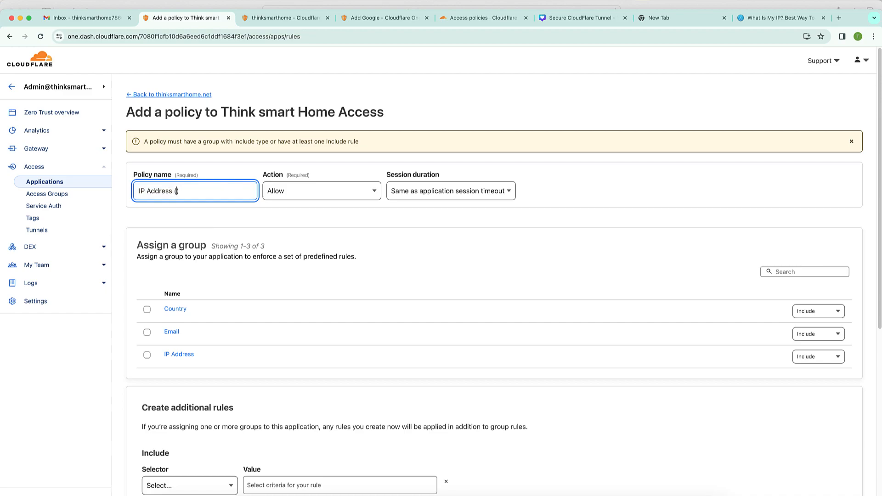
{"action": "type", "text": "Bypass"}
{"action": "key", "text": "Tab"}
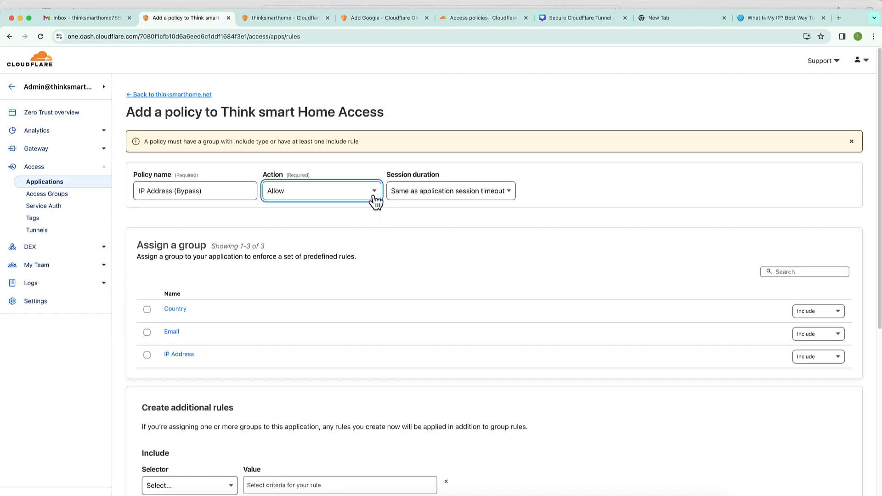
{"action": "left_click", "coordinate": [374, 197]}
{"action": "left_click", "coordinate": [325, 248]}
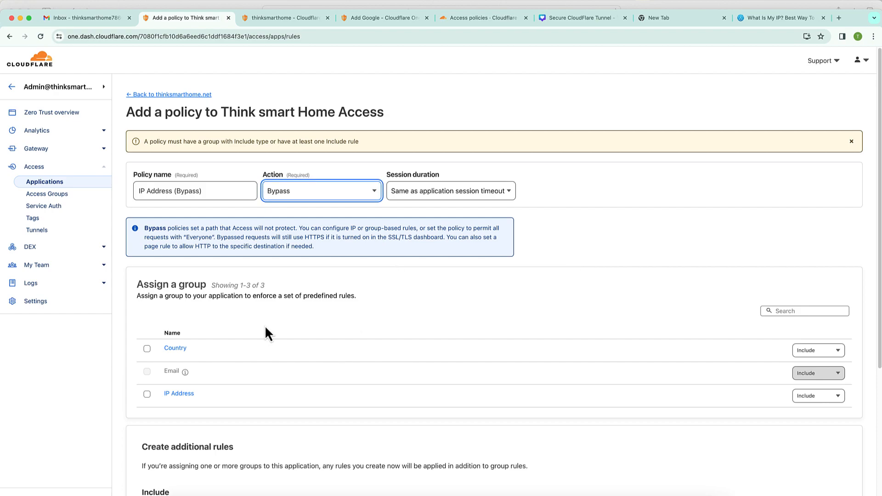
- Assign the IP Address group to the policy, leaving its rule type on Include
{"action": "left_click", "coordinate": [147, 394]}
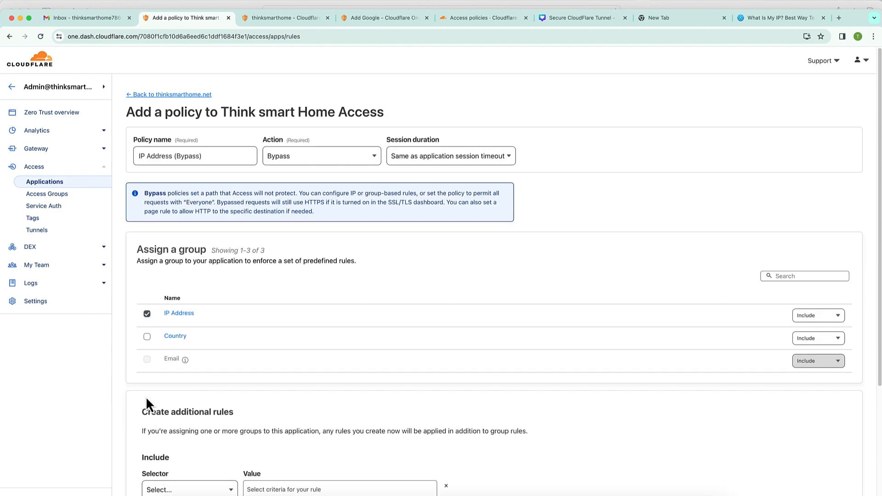
{"action": "left_click", "coordinate": [827, 327]}
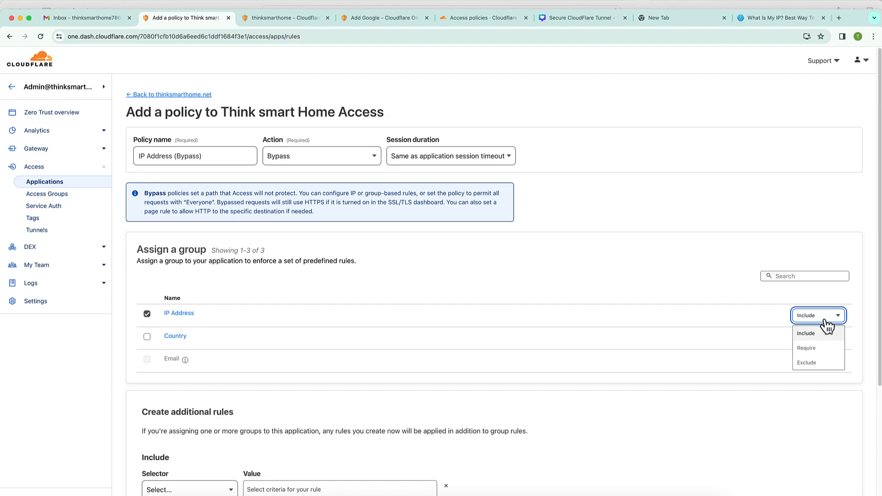
{"action": "left_click", "coordinate": [826, 349]}
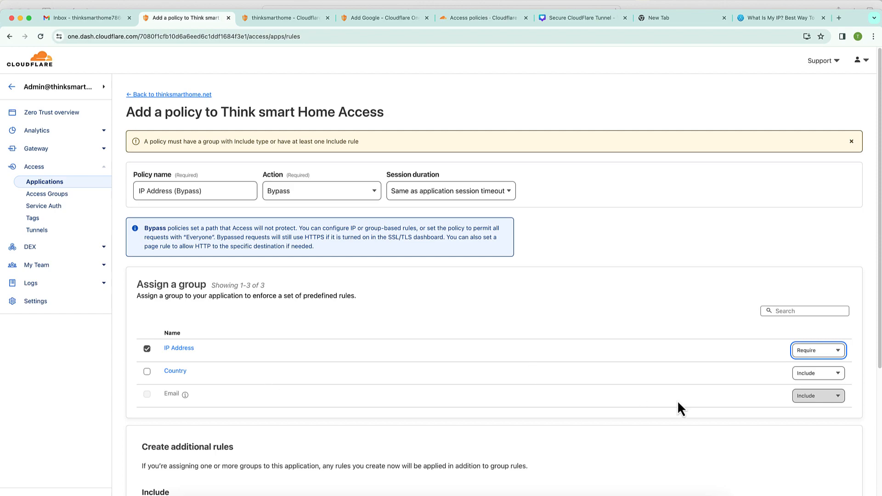
{"action": "left_click", "coordinate": [816, 354]}
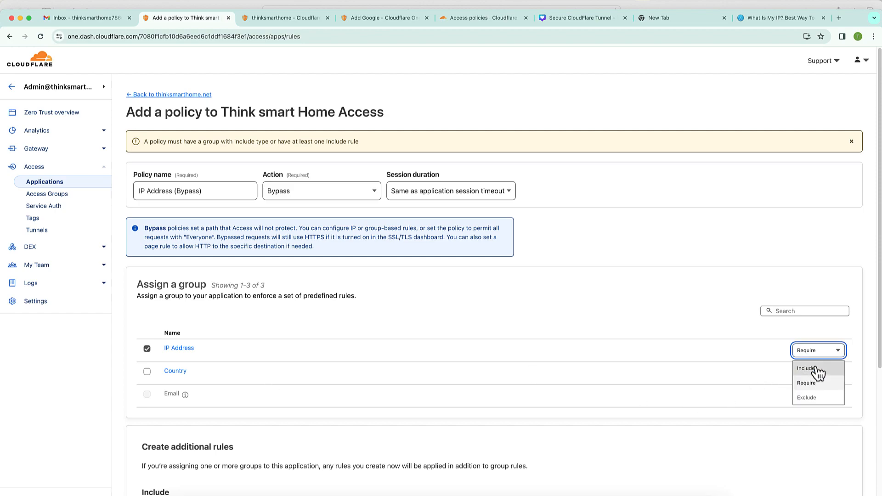
{"action": "left_click", "coordinate": [817, 366]}
- Add the IP Address (Bypass) policy to the application
{"action": "scroll", "coordinate": [702, 294], "scroll_direction": "down", "scroll_amount": 5}
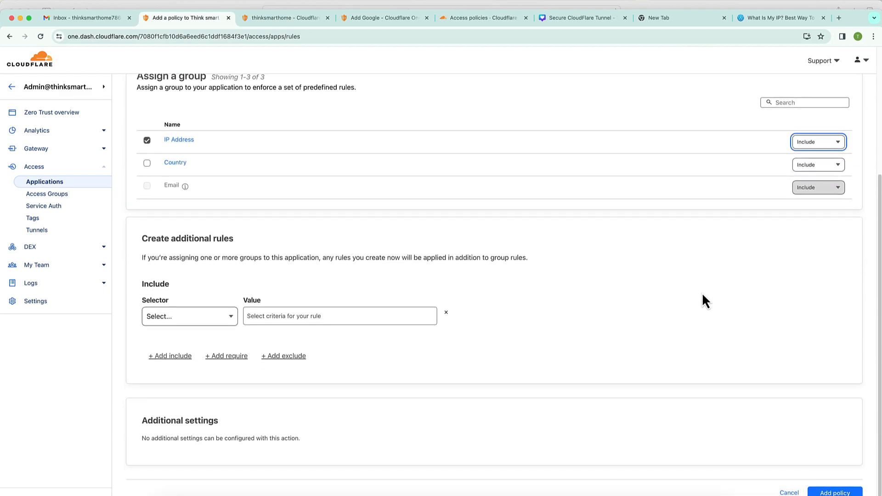
{"action": "scroll", "coordinate": [703, 296], "scroll_direction": "up", "scroll_amount": 2}
{"action": "scroll", "coordinate": [703, 295], "scroll_direction": "up", "scroll_amount": 2}
{"action": "scroll", "coordinate": [702, 299], "scroll_direction": "down", "scroll_amount": 4}
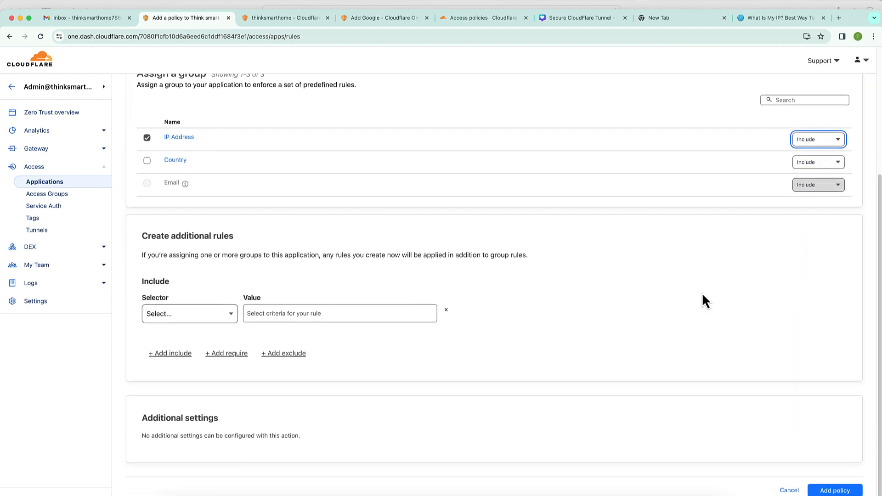
{"action": "left_click", "coordinate": [833, 492]}
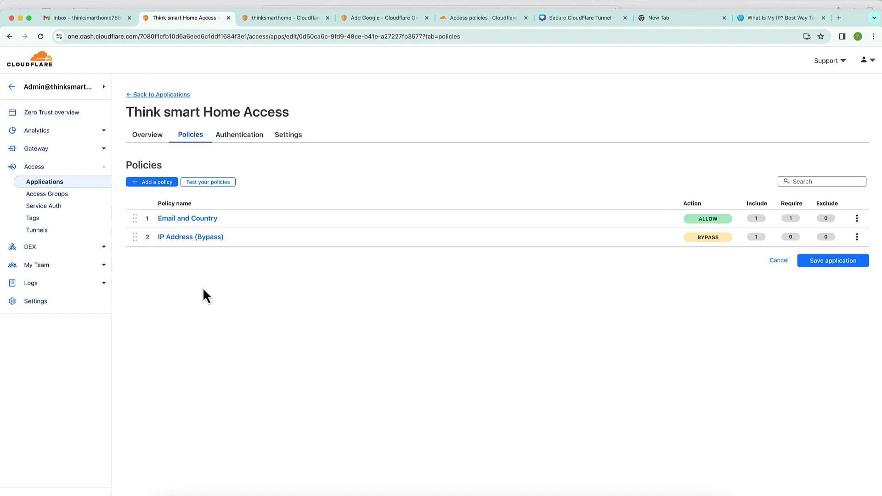
- Drag IP Address (Bypass) above Email and Country, save the application, and reopen its configuration
{"action": "left_click_drag", "start_coordinate": [135, 237], "coordinate": [139, 222]}
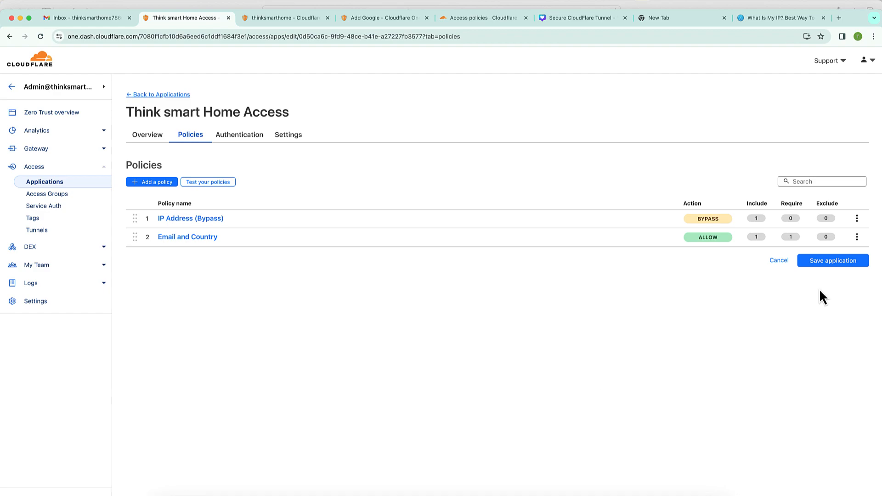
{"action": "left_click", "coordinate": [830, 265]}
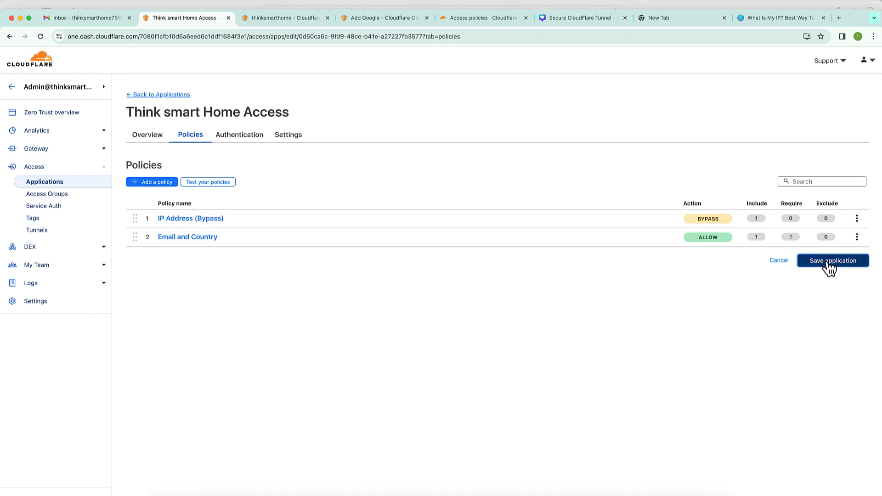
{"action": "left_click", "coordinate": [219, 221]}
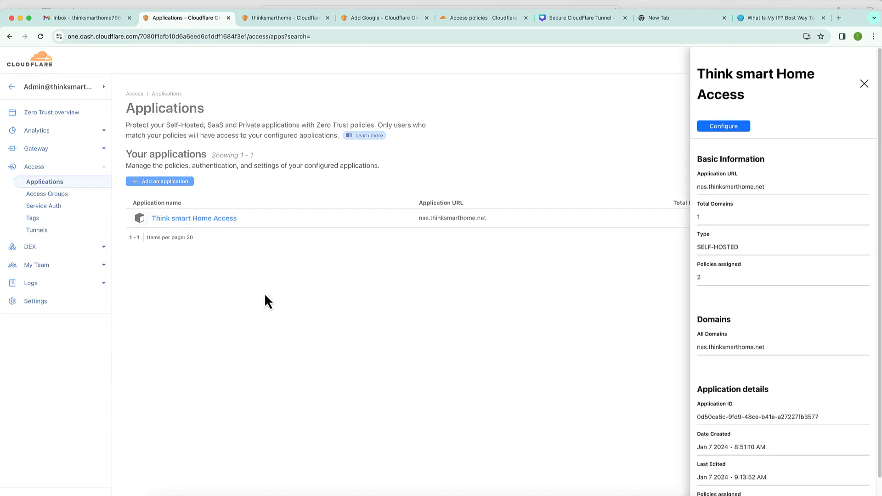
{"action": "left_click", "coordinate": [729, 126]}
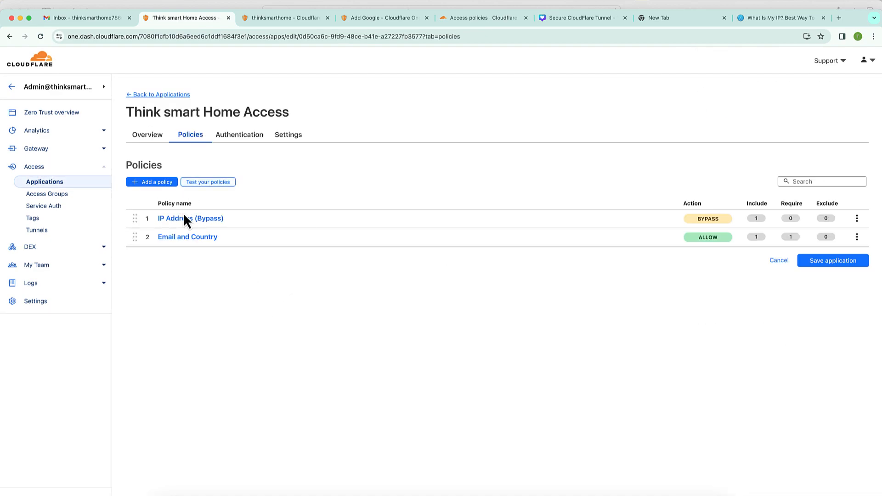
- Copy the allowed email address from the Email group, then return to Access Applications
{"action": "left_click", "coordinate": [219, 183]}
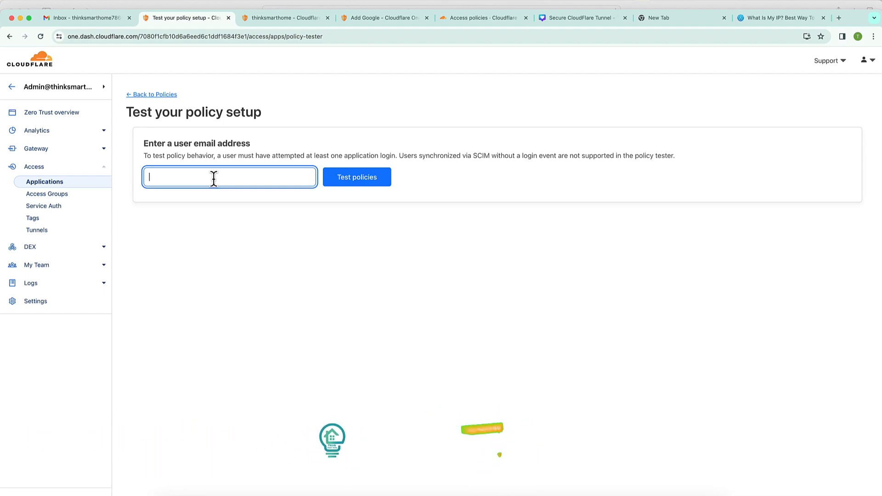
{"action": "left_click", "coordinate": [63, 197]}
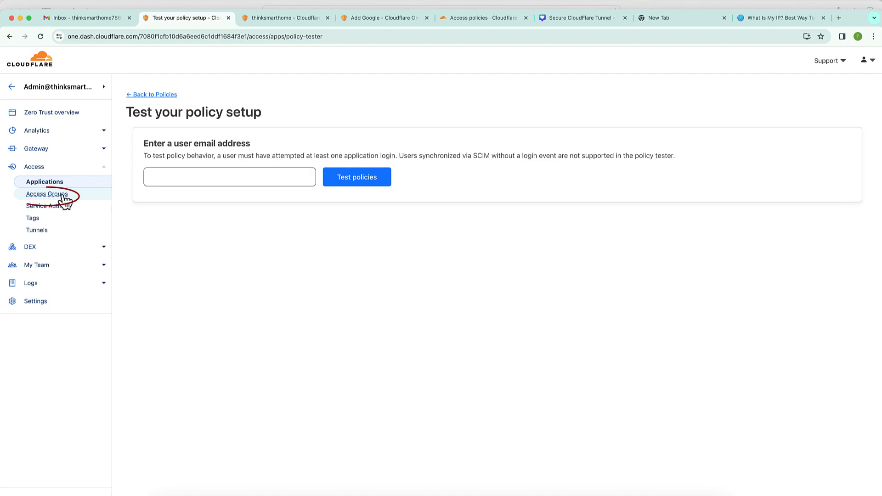
{"action": "left_click", "coordinate": [144, 248]}
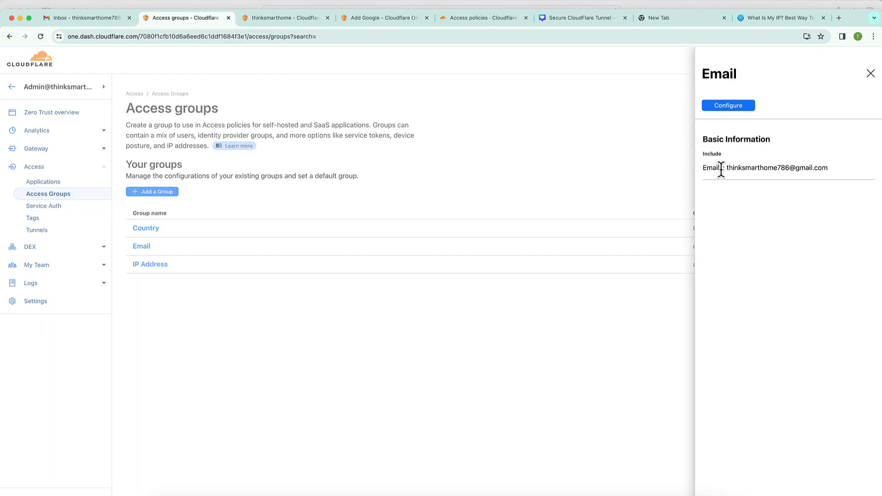
{"action": "left_click_drag", "start_coordinate": [726, 169], "coordinate": [829, 172]}
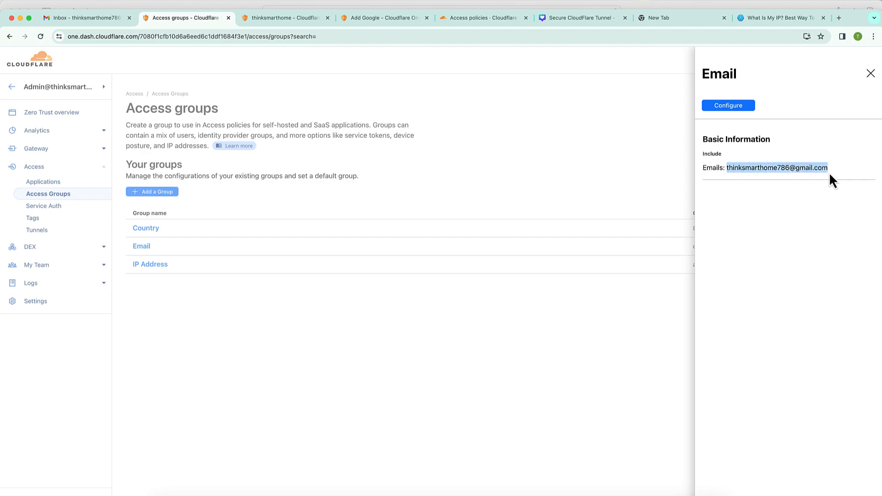
{"action": "right_click", "coordinate": [809, 167]}
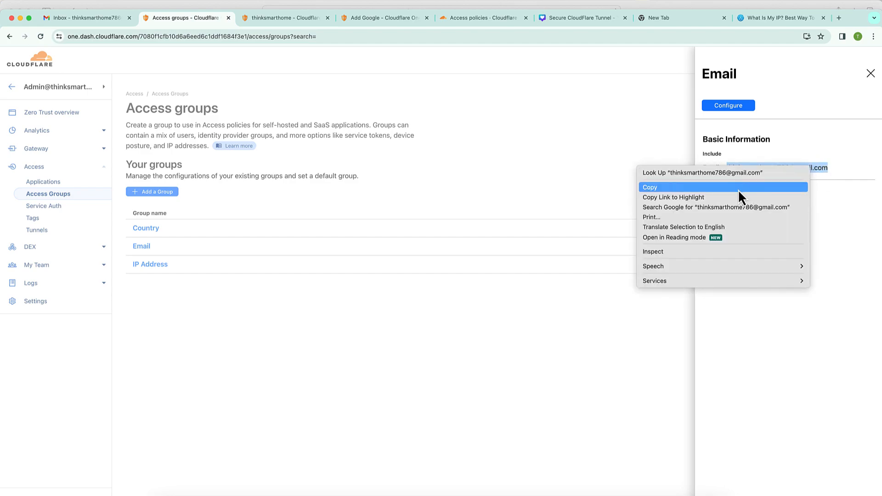
{"action": "left_click", "coordinate": [738, 188]}
{"action": "left_click", "coordinate": [200, 295]}
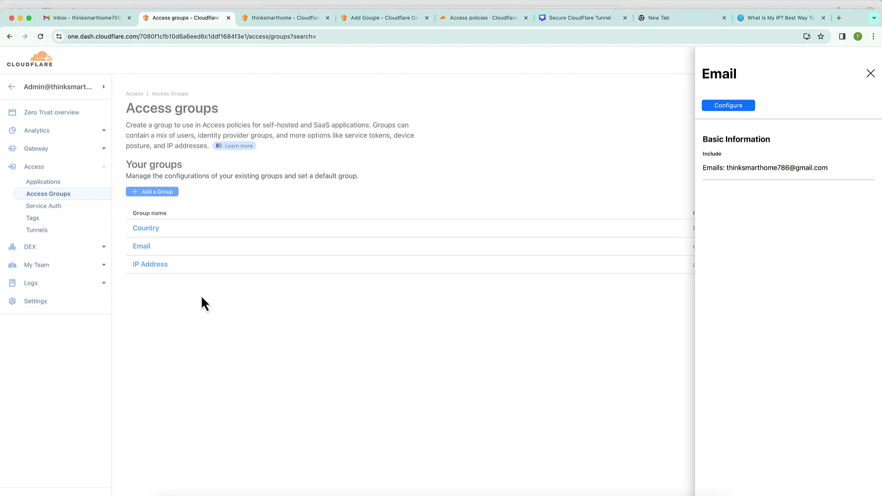
{"action": "left_click", "coordinate": [57, 183]}
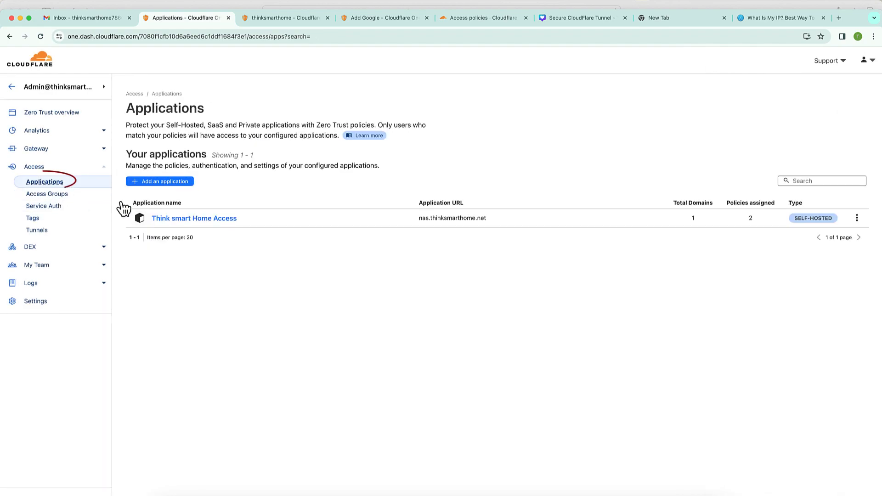
- Test Think smart Home Access's policies with the copied email, then check the public IP
{"action": "left_click", "coordinate": [206, 218]}
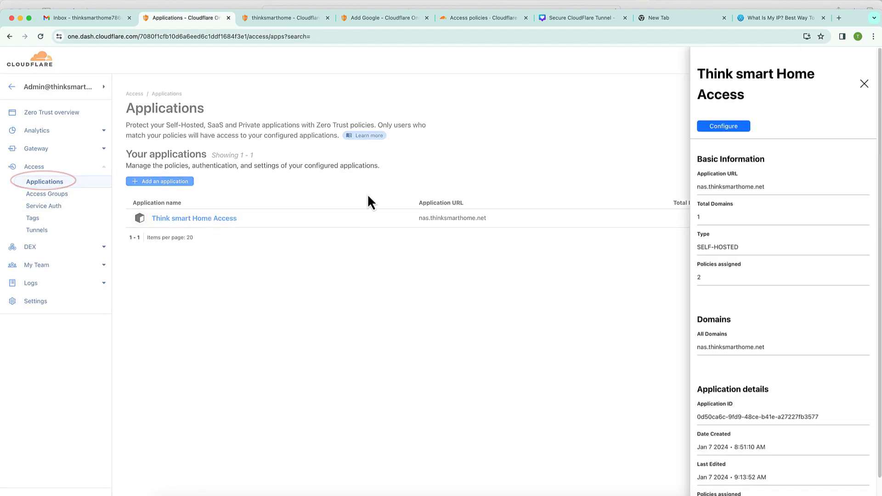
{"action": "left_click", "coordinate": [733, 126]}
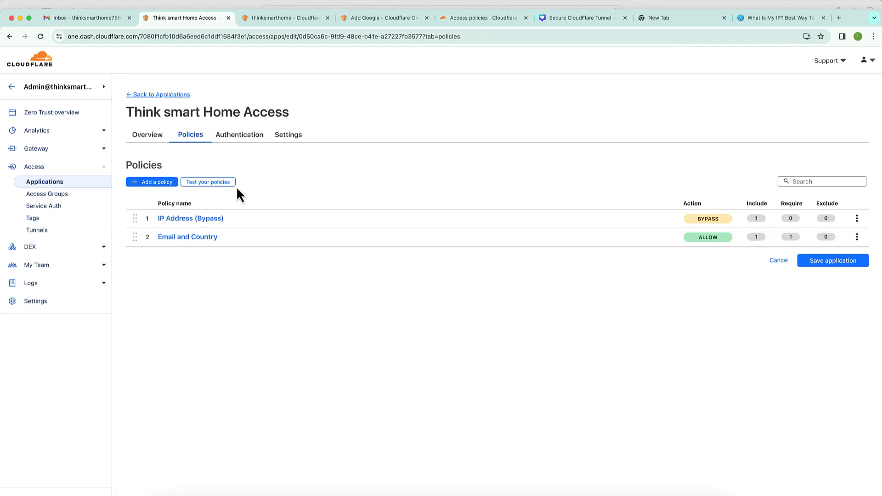
{"action": "left_click", "coordinate": [230, 183]}
{"action": "left_click", "coordinate": [201, 179]}
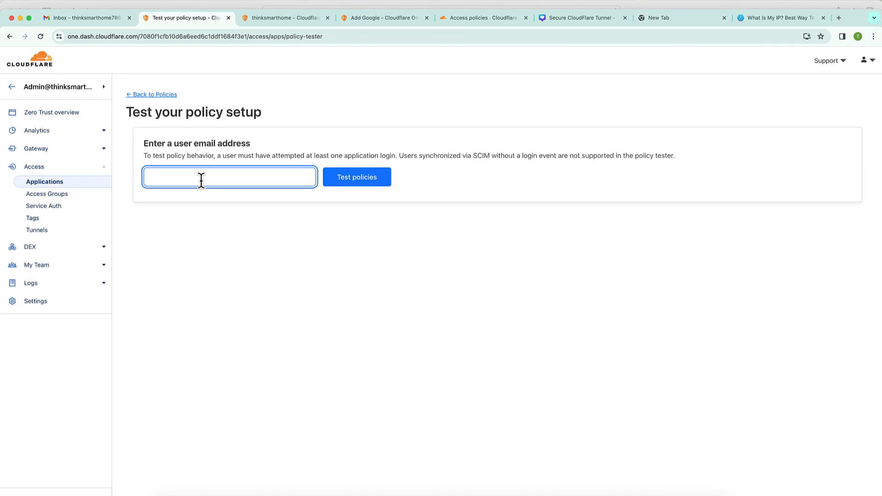
{"action": "key", "text": "super+v"}
{"action": "left_click", "coordinate": [363, 184]}
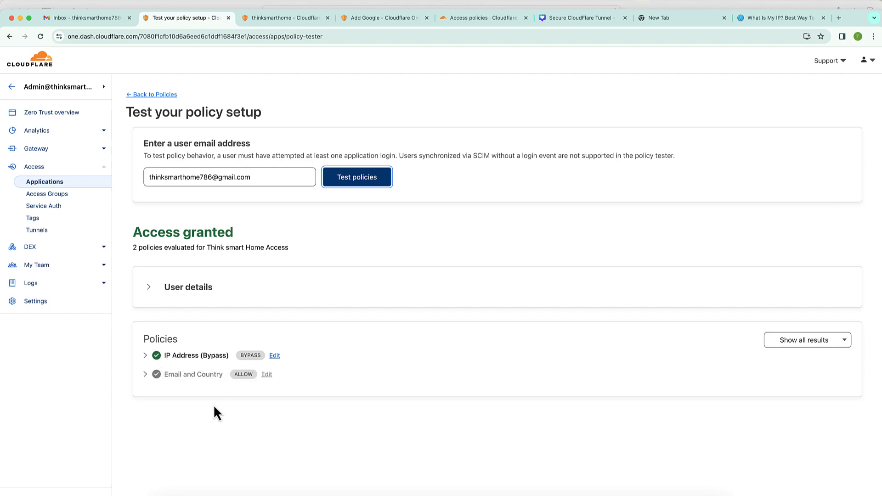
{"action": "left_click", "coordinate": [765, 21]}
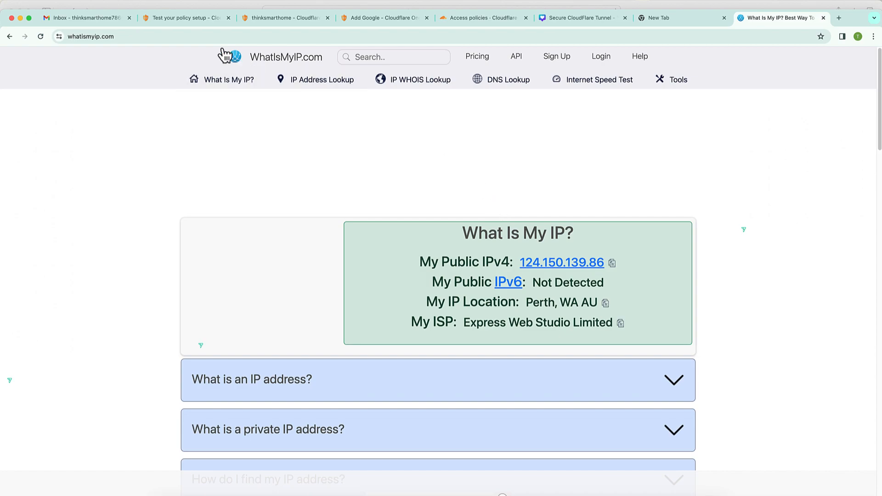
{"action": "left_click", "coordinate": [192, 20]}
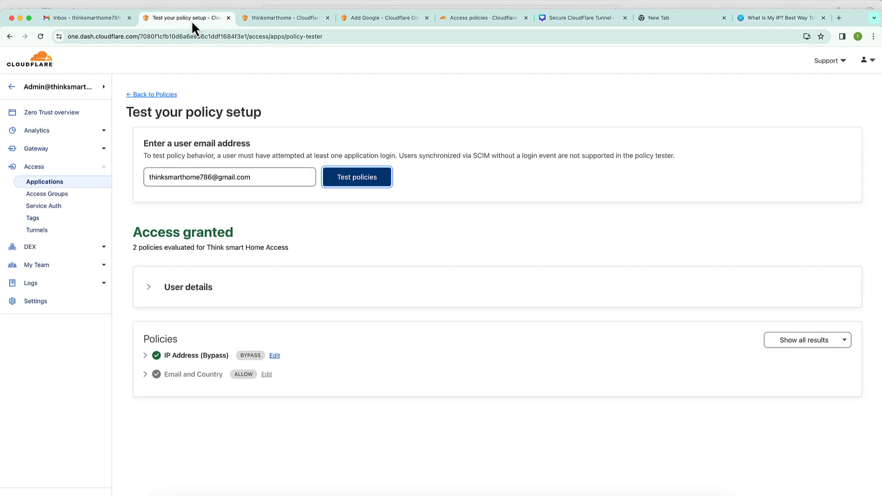
{"action": "left_click", "coordinate": [67, 201]}
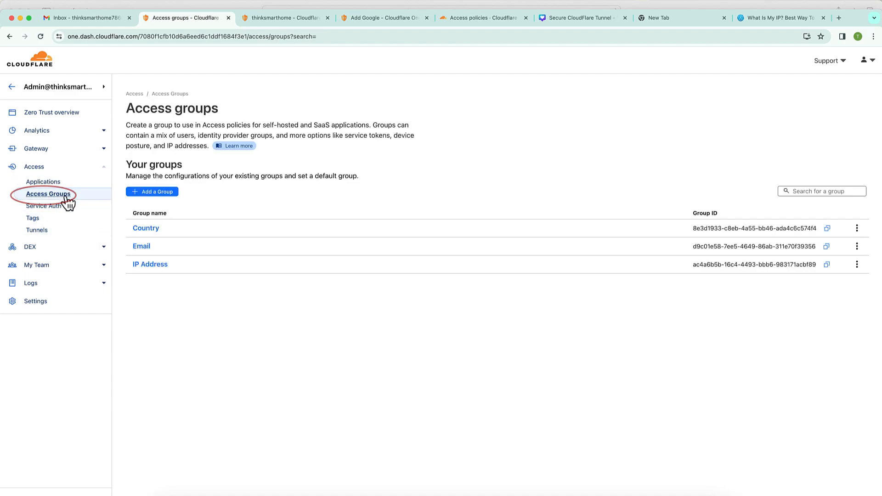
{"action": "left_click", "coordinate": [154, 266]}
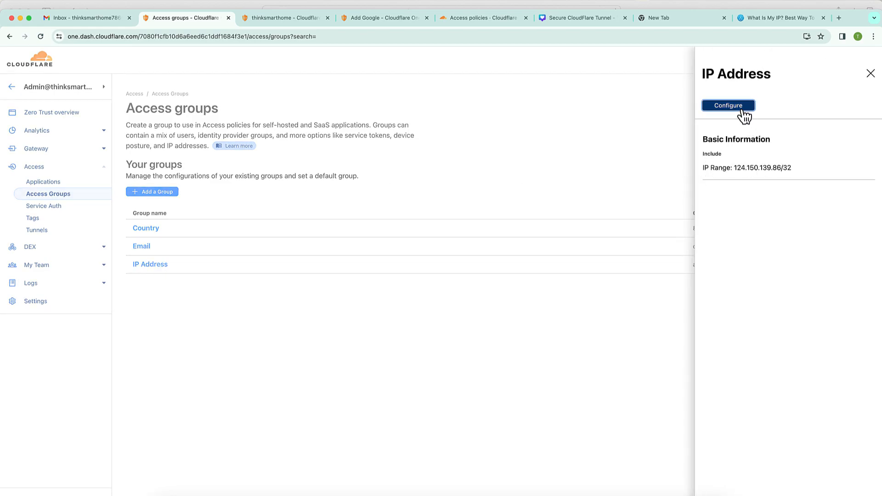
{"action": "left_click", "coordinate": [735, 107]}
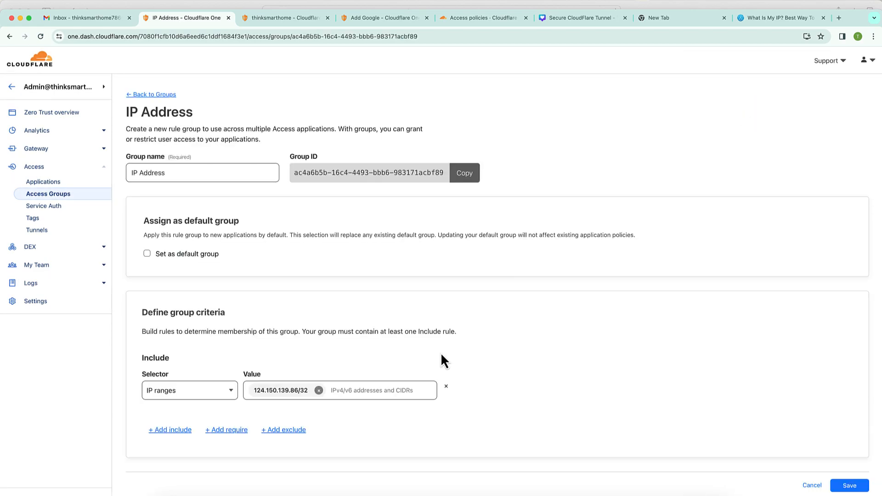
{"action": "left_click", "coordinate": [319, 391]}
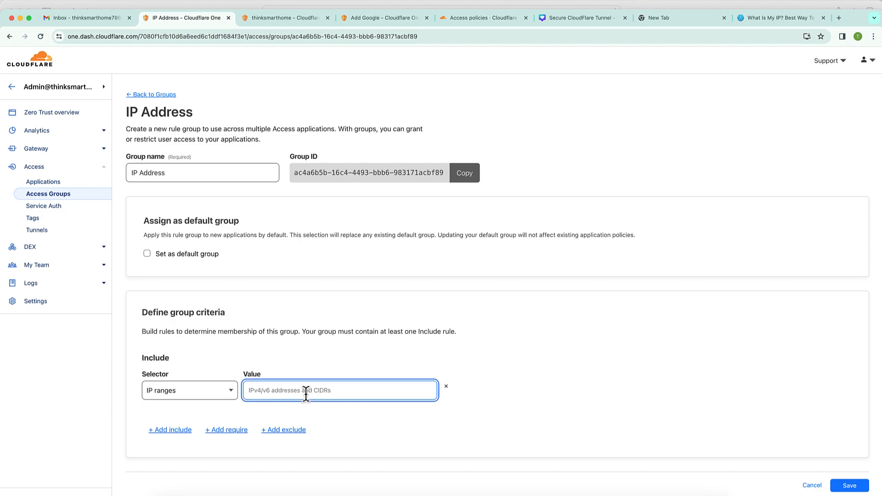
{"action": "type", "text": "1112"}
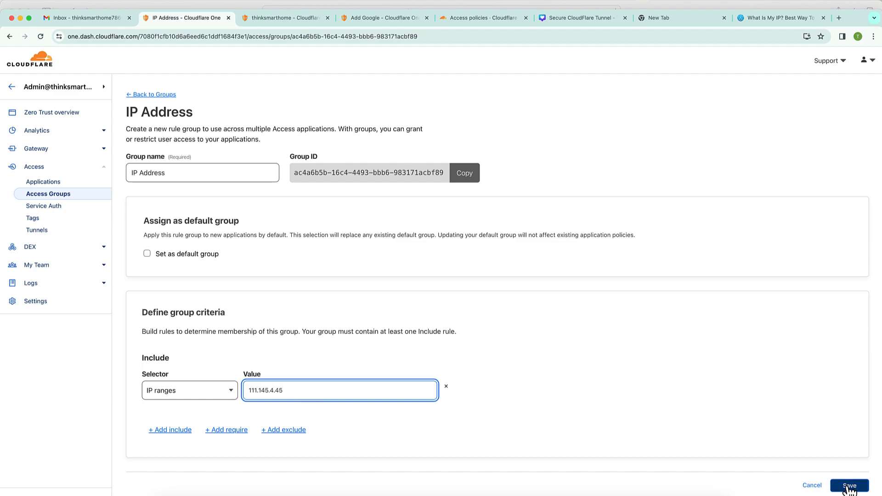
{"action": "left_click", "coordinate": [849, 489]}
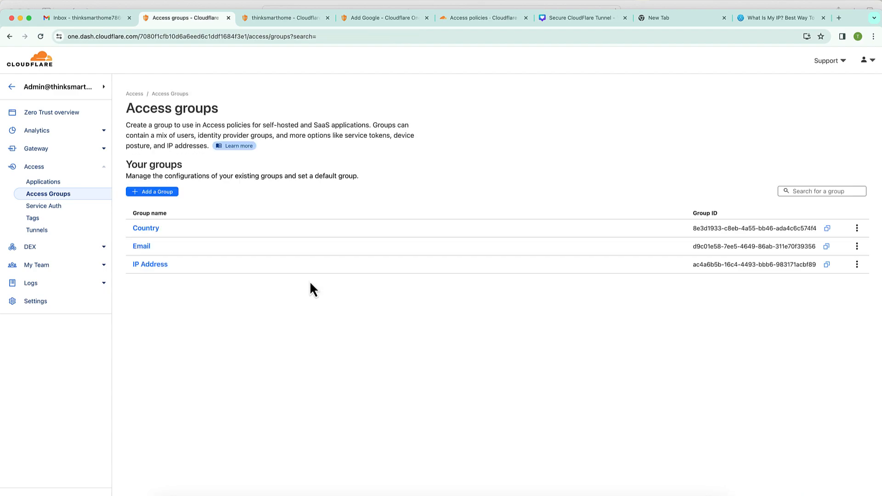
{"action": "left_click", "coordinate": [770, 21]}
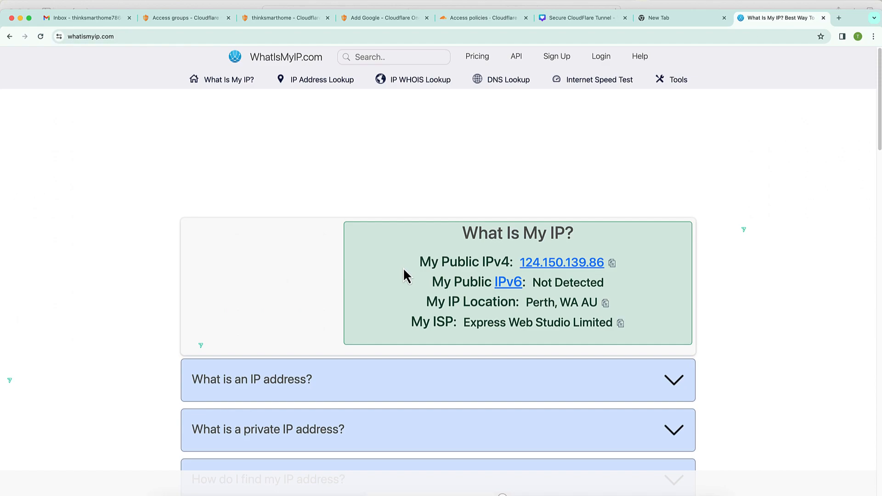
{"action": "left_click", "coordinate": [189, 20]}
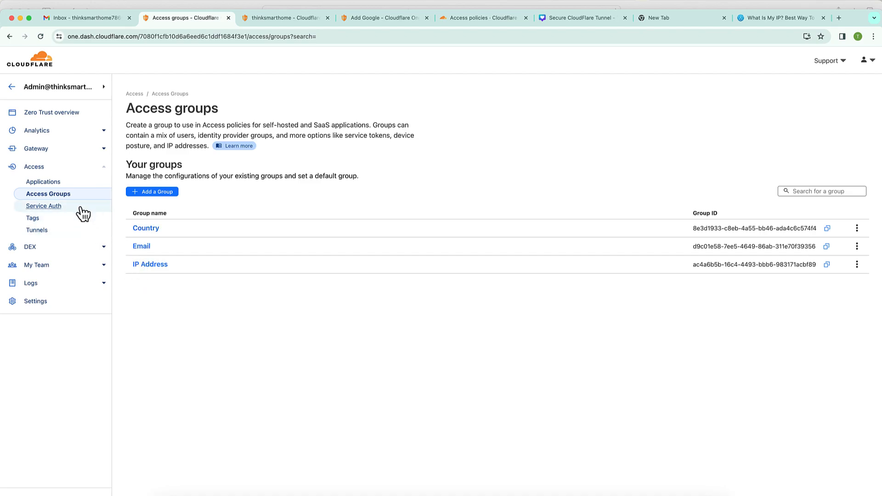
- Rerun the Think smart Home Access policy test with the suggested user email
{"action": "left_click", "coordinate": [58, 183]}
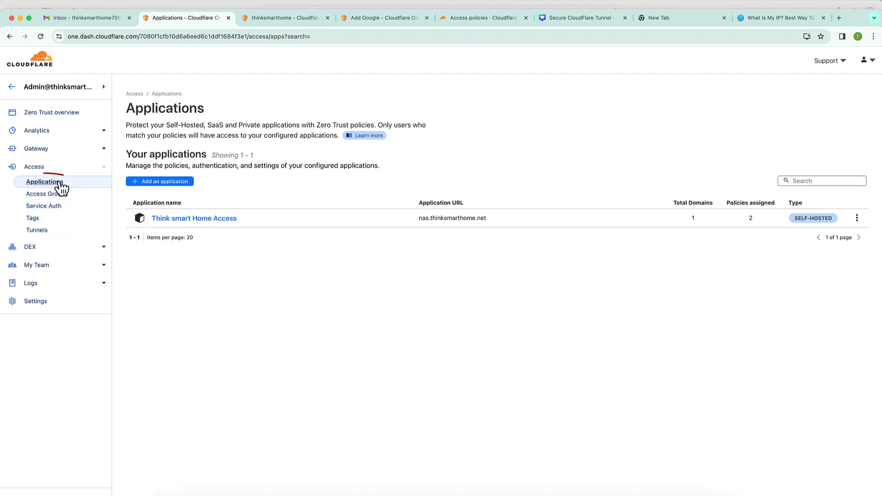
{"action": "left_click", "coordinate": [190, 219]}
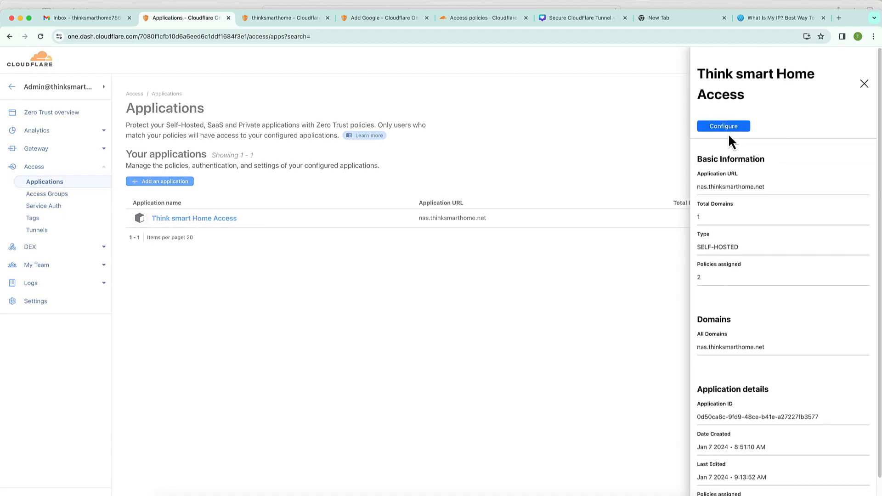
{"action": "left_click", "coordinate": [727, 128]}
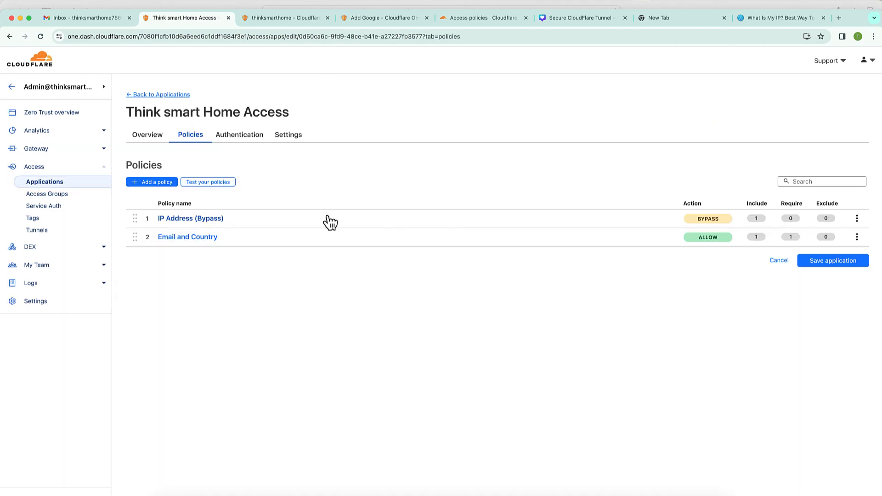
{"action": "left_click", "coordinate": [223, 184]}
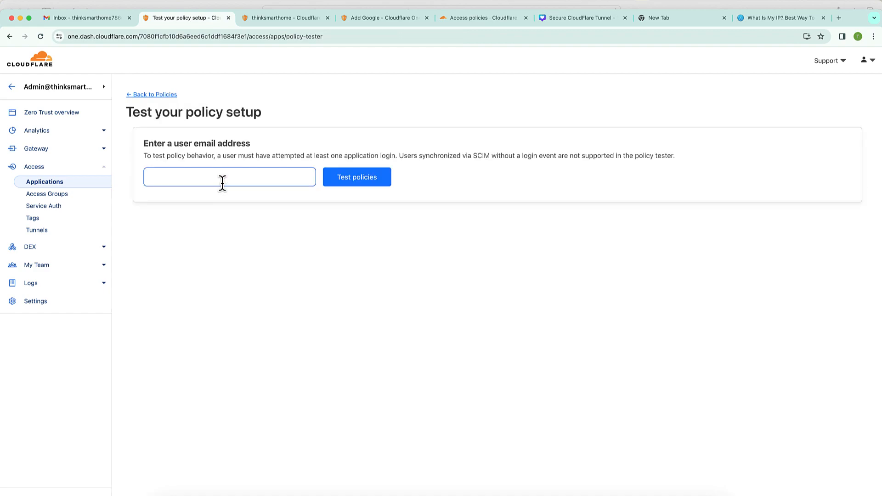
{"action": "left_click", "coordinate": [222, 183]}
{"action": "left_click", "coordinate": [231, 205]}
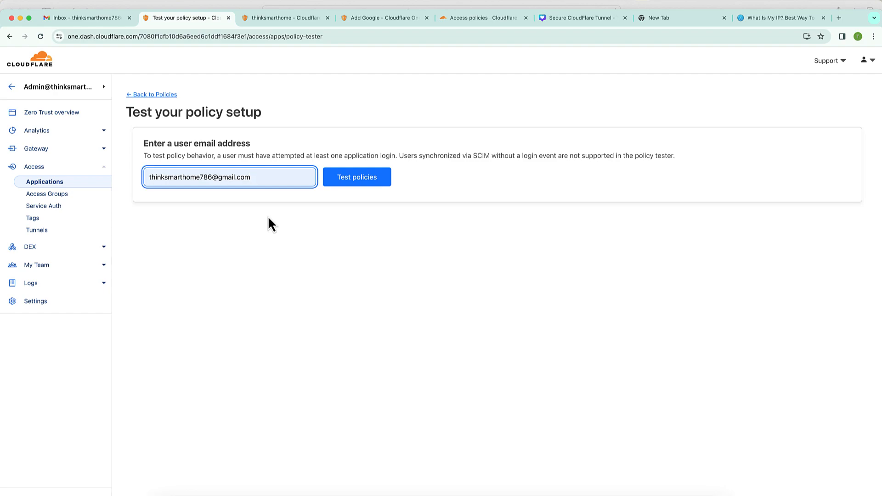
{"action": "left_click", "coordinate": [359, 185]}
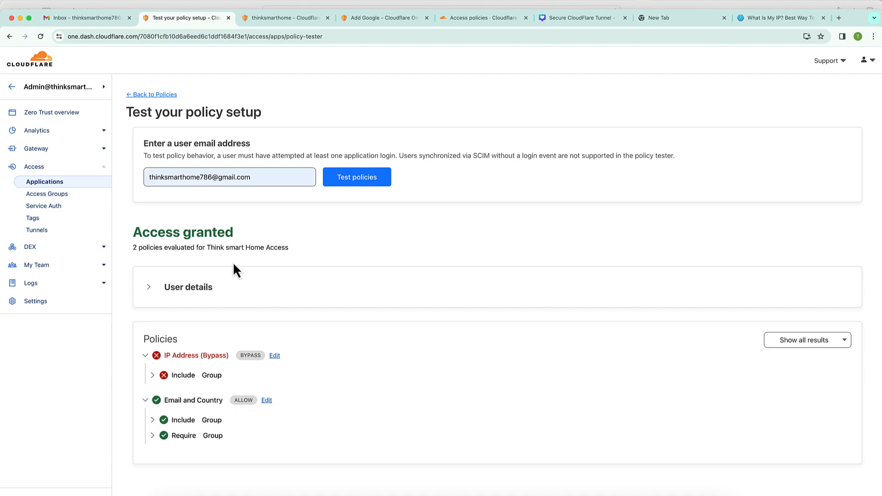
- Open the Tunnels page in a new browser tab
{"action": "left_click_drag", "start_coordinate": [262, 179], "coordinate": [143, 177]}
{"action": "key", "text": "super+c"}
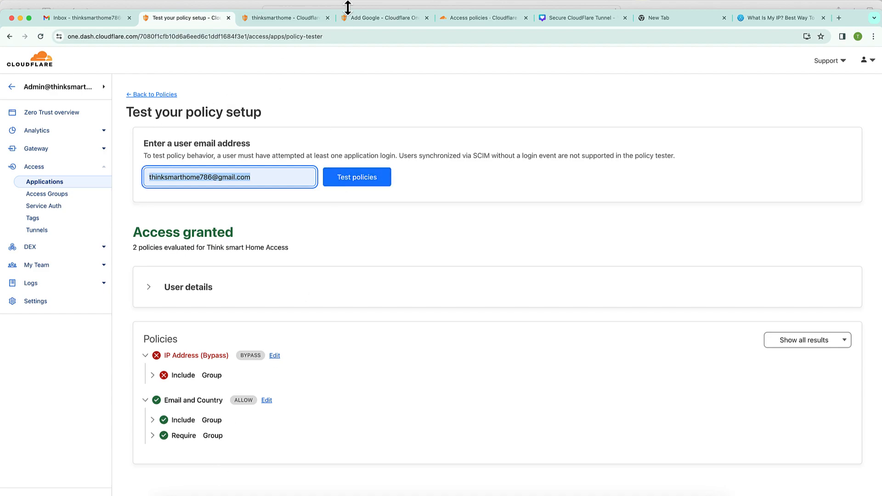
{"action": "right_click", "coordinate": [53, 232]}
{"action": "left_click", "coordinate": [74, 237]}
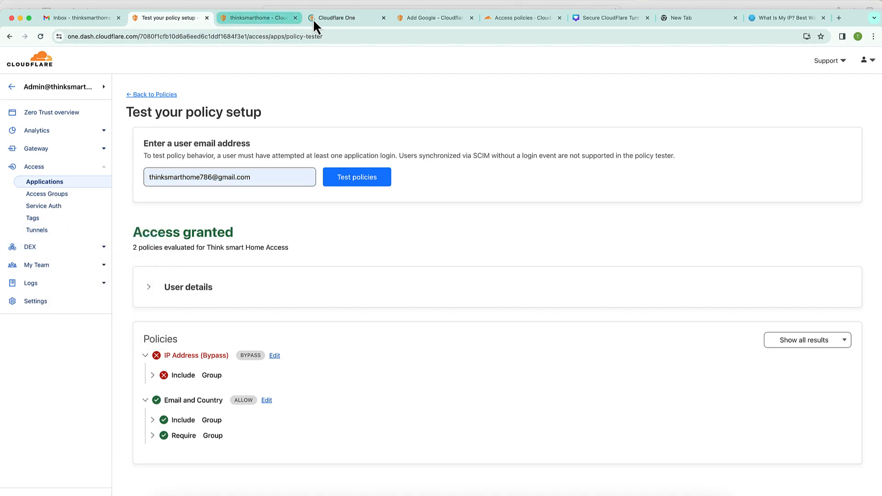
- Open nas.thinksmarthome.net from the thinksmarthome tunnel's public hostnames in a new tab
{"action": "left_click", "coordinate": [326, 21]}
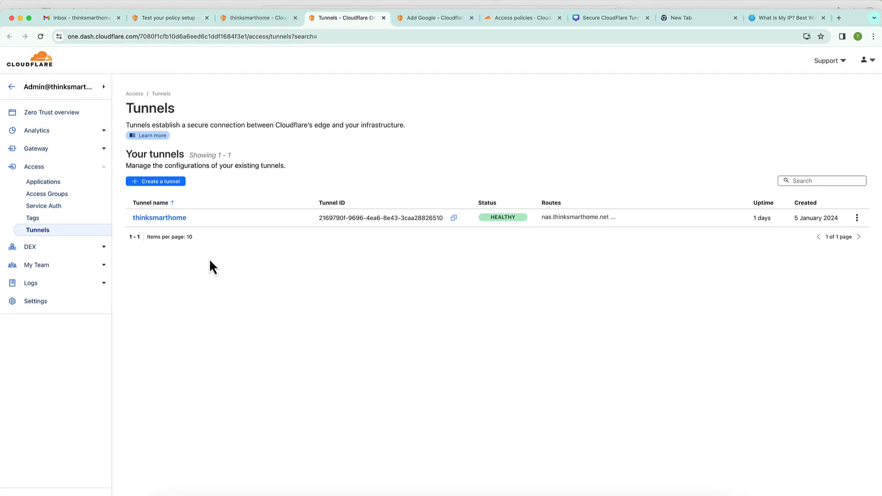
{"action": "left_click", "coordinate": [177, 222]}
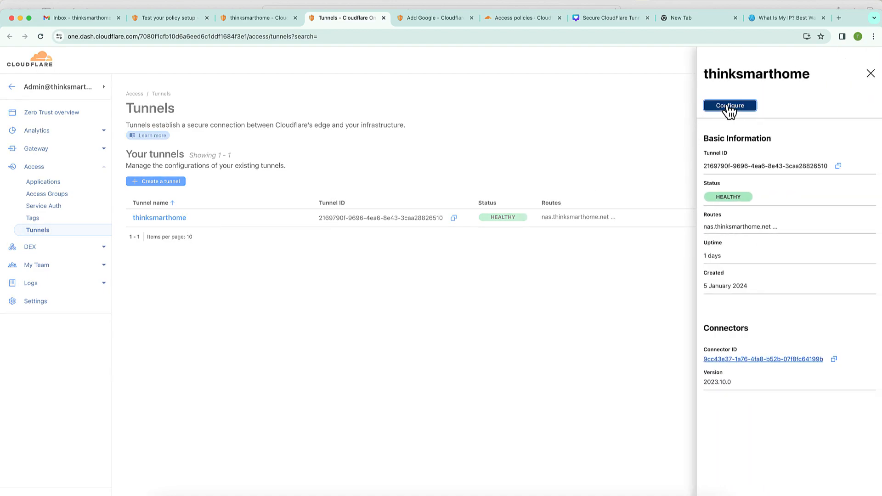
{"action": "left_click", "coordinate": [729, 106]}
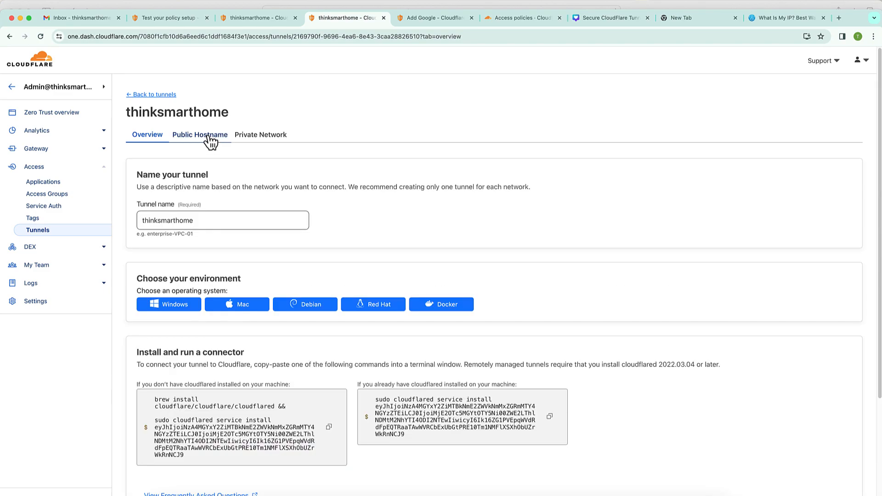
{"action": "left_click", "coordinate": [209, 136]}
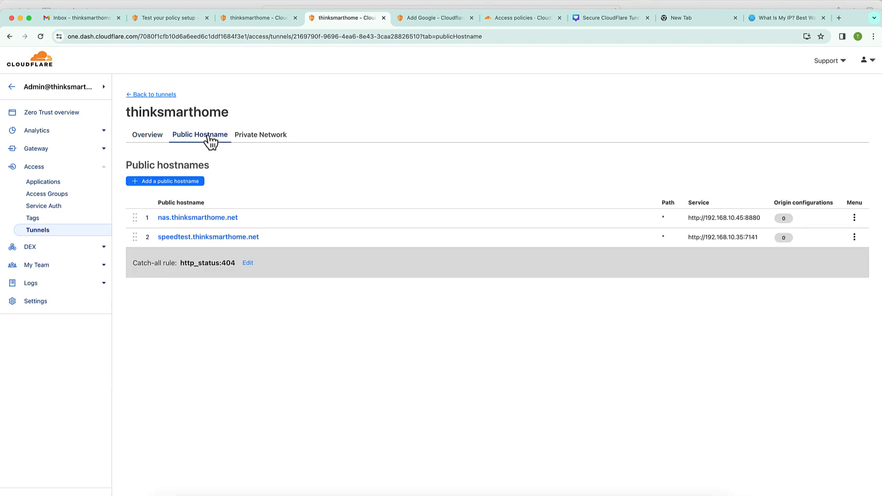
{"action": "left_click", "coordinate": [217, 222]}
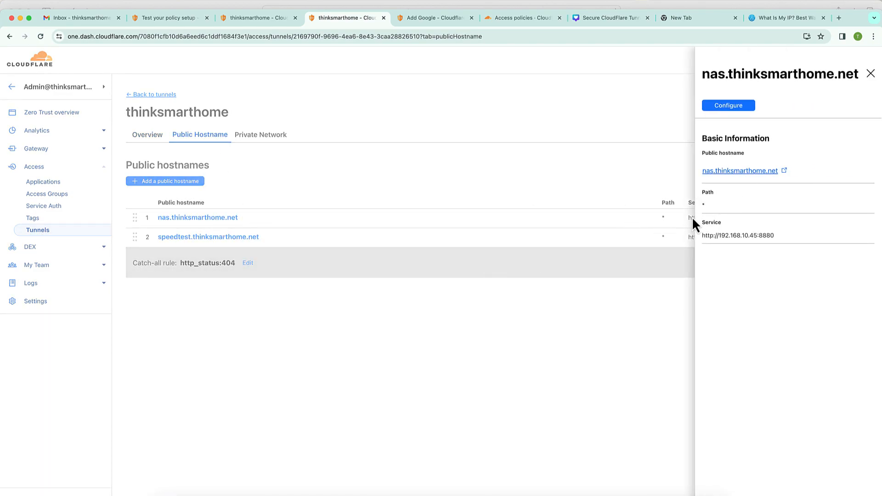
{"action": "left_click", "coordinate": [738, 171]}
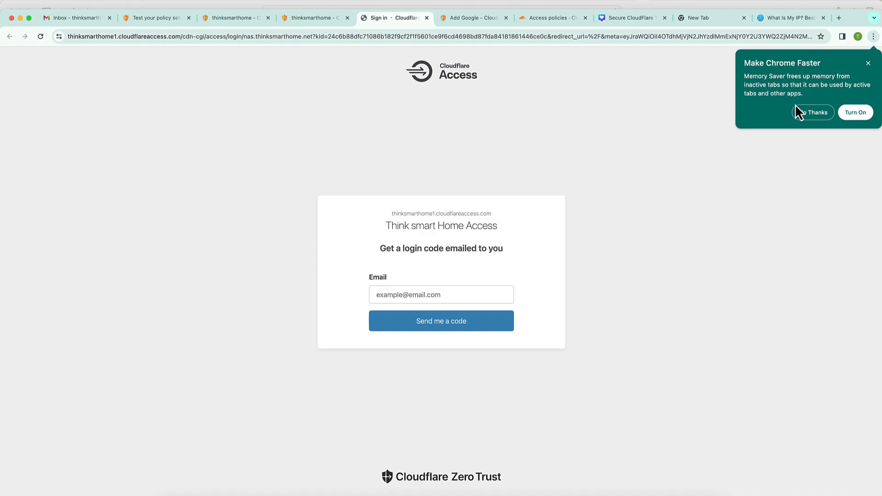
- Paste the email address into Cloudflare Access and request a one-time login code
{"action": "left_click", "coordinate": [869, 63]}
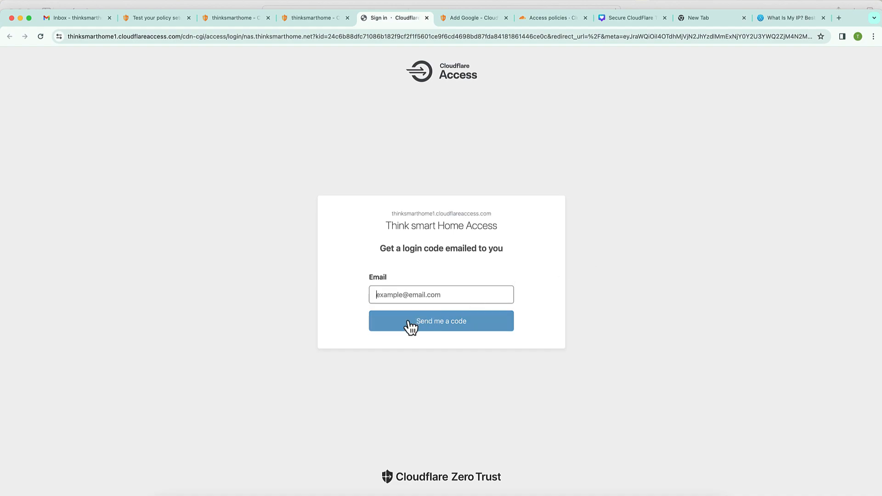
{"action": "key", "text": "super+v"}
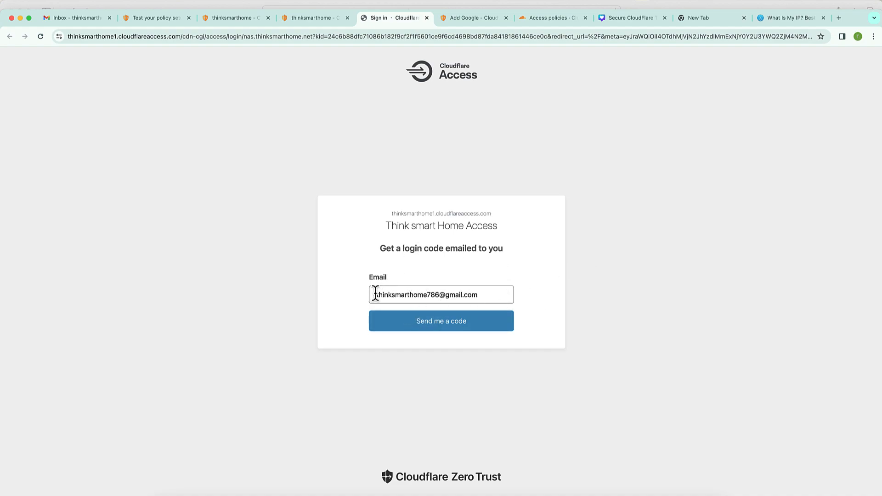
{"action": "left_click", "coordinate": [462, 333]}
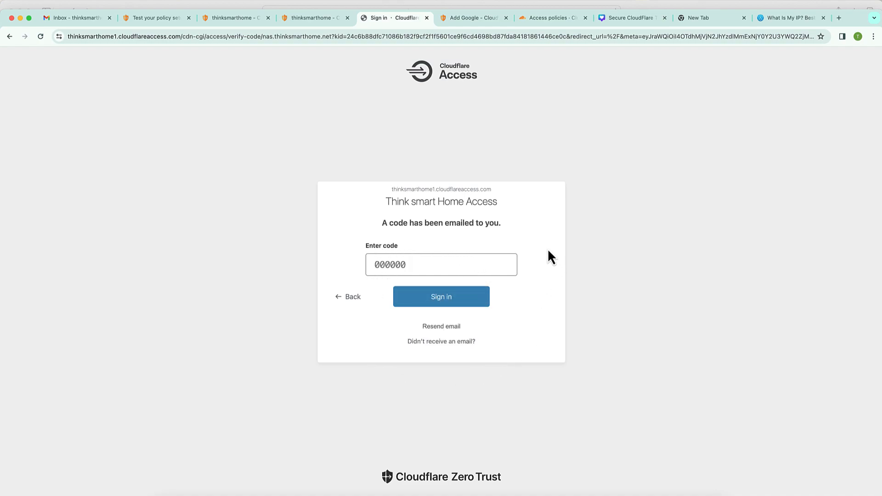
- Copy the login code from the Cloudflare email in Gmail and sign in with it
{"action": "left_click", "coordinate": [76, 21]}
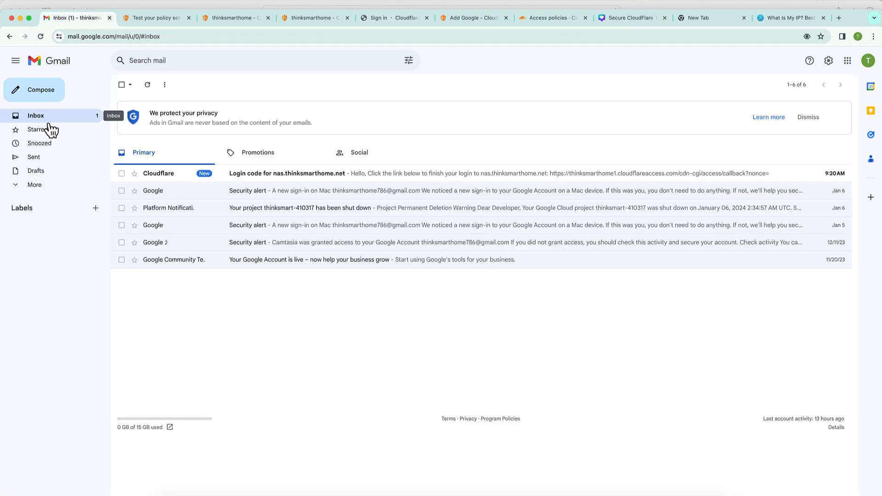
{"action": "left_click", "coordinate": [301, 184]}
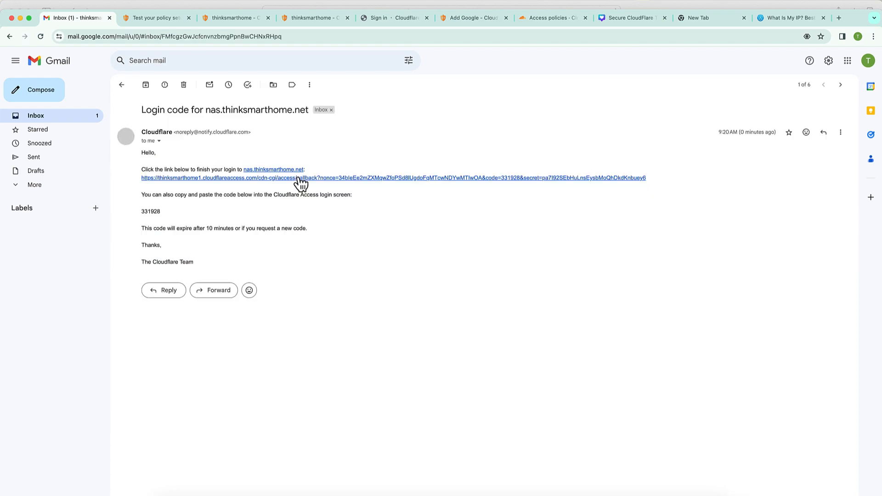
{"action": "double_click", "coordinate": [152, 211]}
{"action": "key", "text": "super+c"}
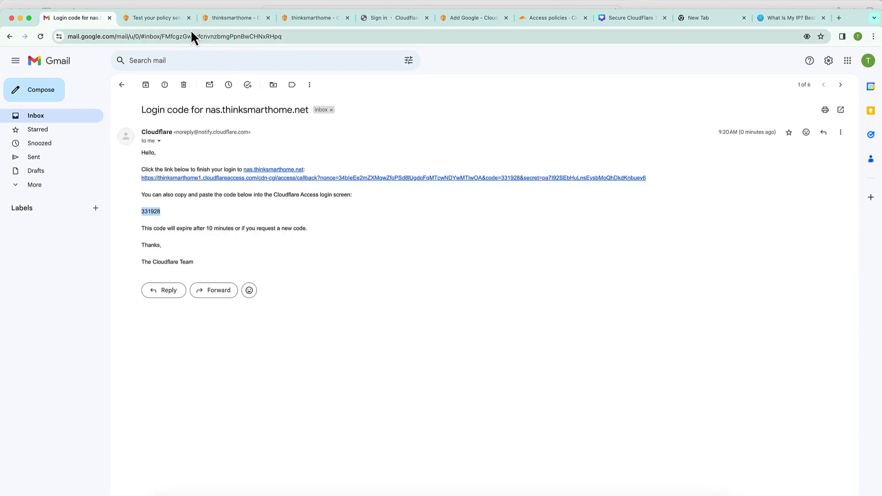
{"action": "left_click", "coordinate": [378, 21]}
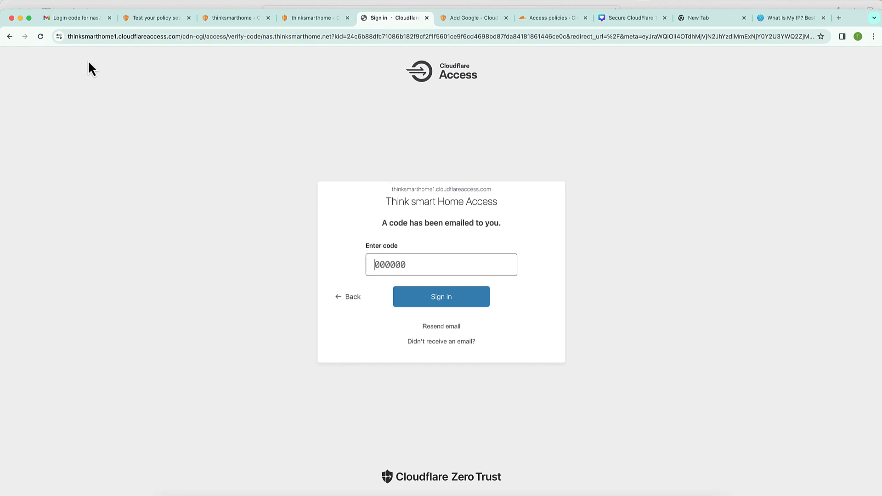
{"action": "left_click", "coordinate": [413, 272]}
{"action": "key", "text": "super+v"}
{"action": "left_click", "coordinate": [439, 298]}
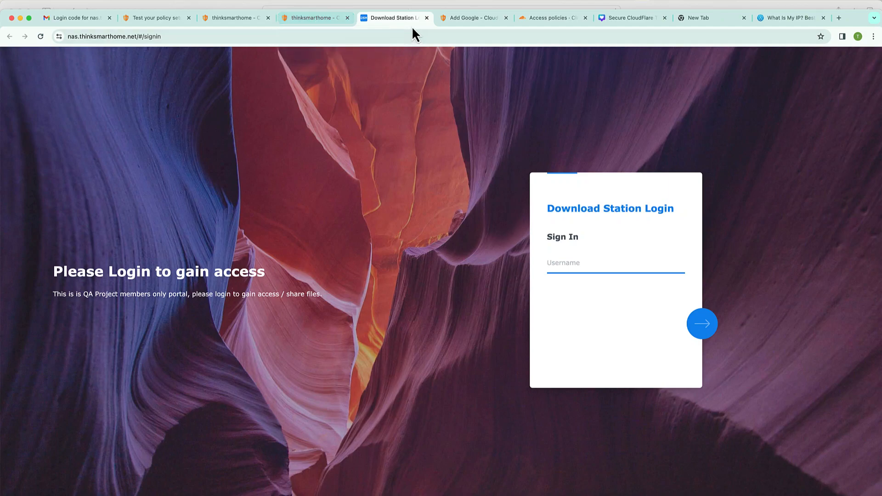
- Close the Download Station tab and open nas.thinksmarthome.net in an incognito window
{"action": "left_click", "coordinate": [427, 18]}
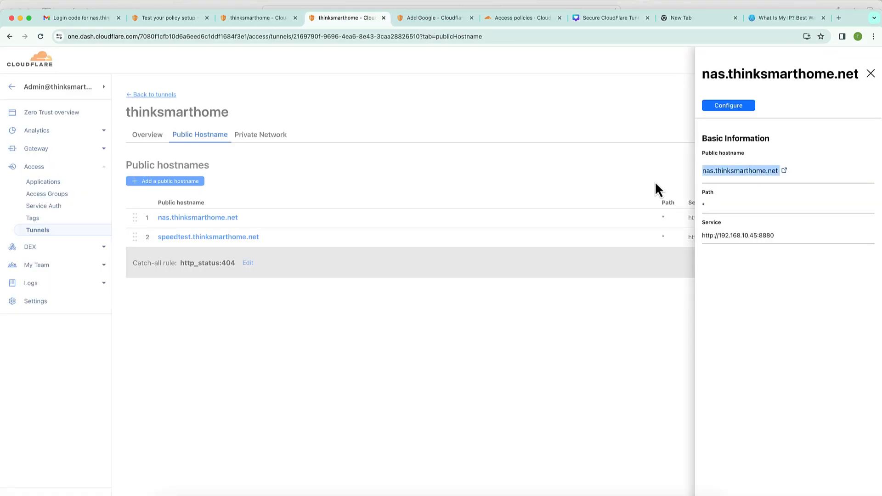
{"action": "left_click", "coordinate": [741, 173]}
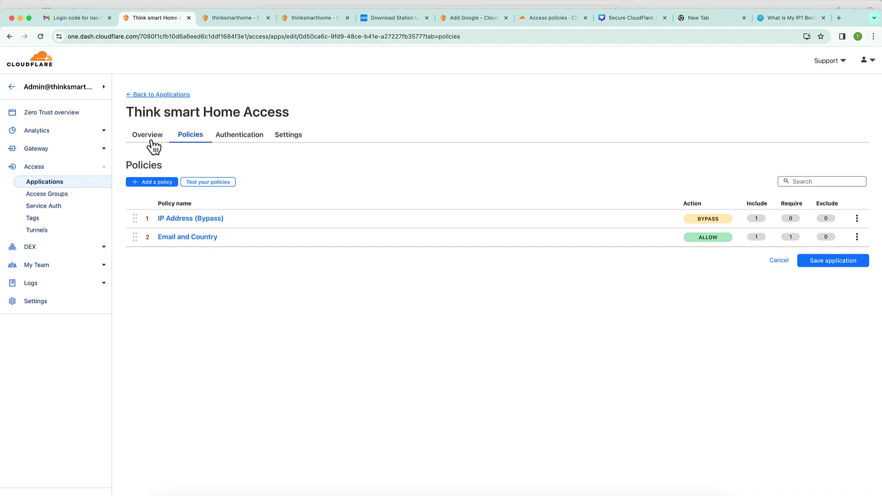
{"action": "left_click", "coordinate": [151, 142]}
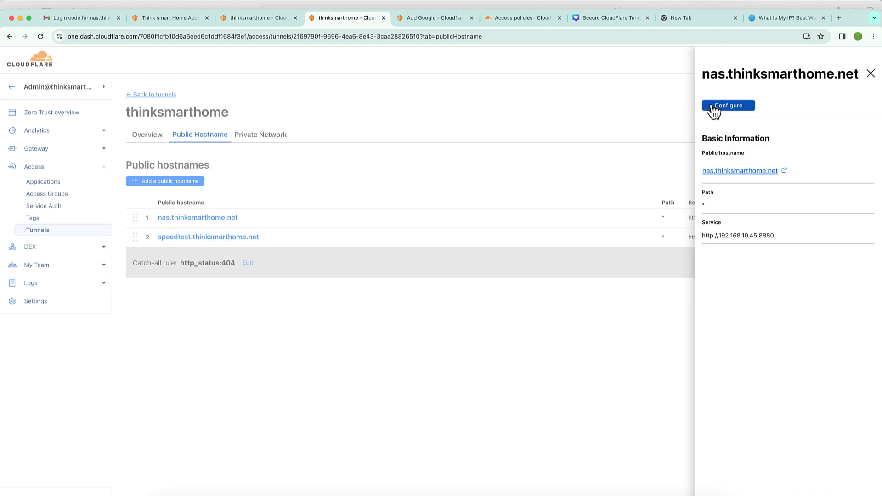
{"action": "right_click", "coordinate": [747, 177]}
{"action": "left_click", "coordinate": [671, 194]}
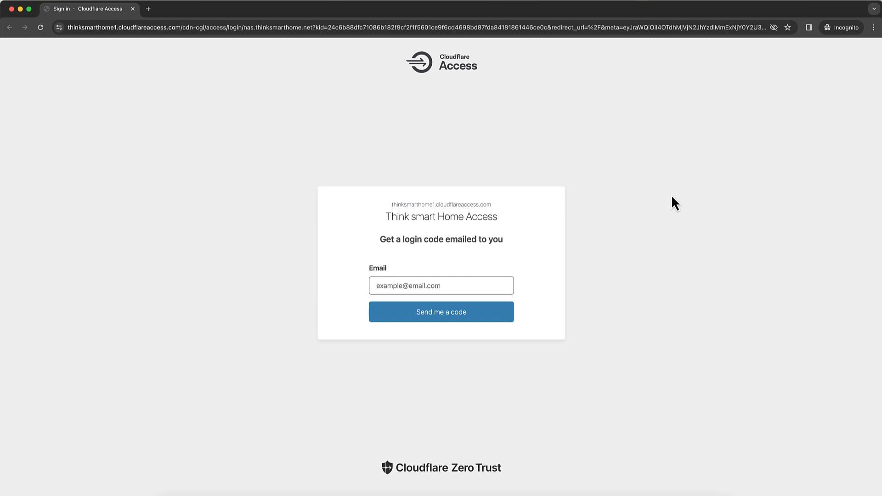
- Request a login code for a test Gmail address, then paste and clear the code
{"action": "left_click", "coordinate": [475, 285]}
{"action": "type", "text": "testuser@gmail.com"}
{"action": "left_click", "coordinate": [442, 318]}
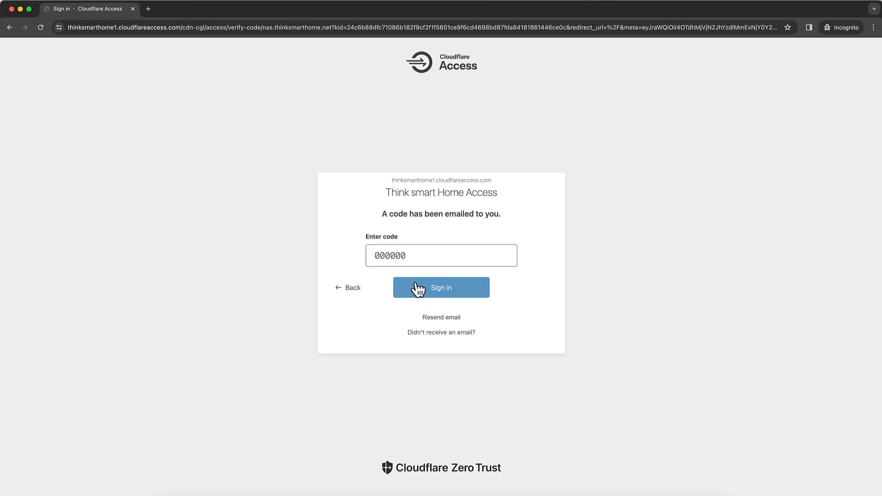
{"action": "key", "text": "super+v"}
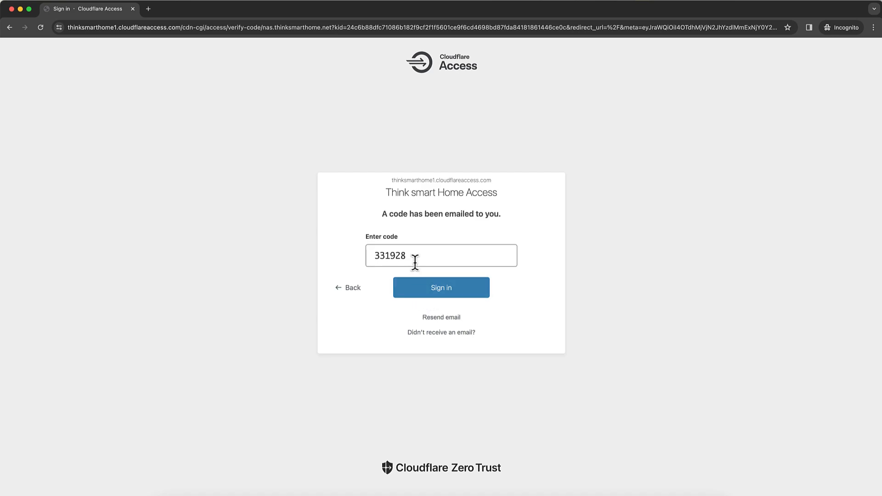
{"action": "key", "text": "BackSpace"}
{"action": "key", "text": "BackSpace"}
{"action": "key", "text": "BackSpace"}
{"action": "key", "text": "BackSpace"}
{"action": "key", "text": "BackSpace"}
{"action": "key", "text": "BackSpace"}
- Close the incognito sign-in window and the nas hostname details panel
{"action": "left_click", "coordinate": [132, 9]}
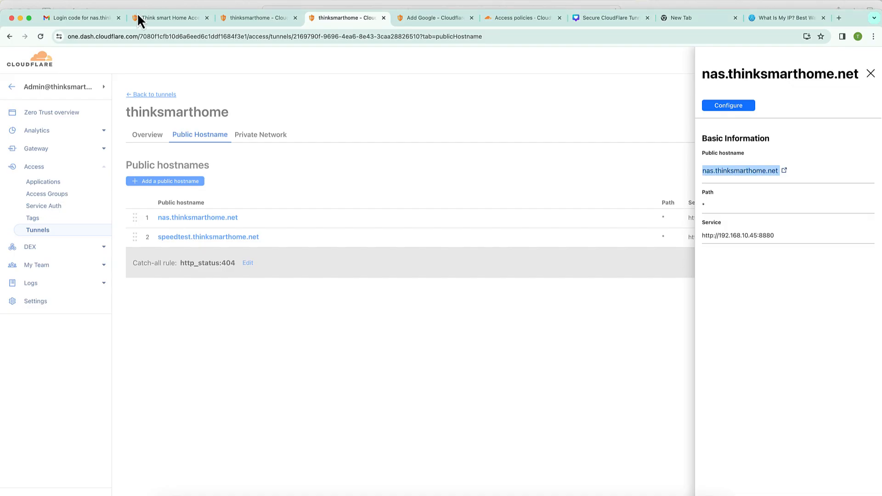
{"action": "left_click", "coordinate": [524, 171]}
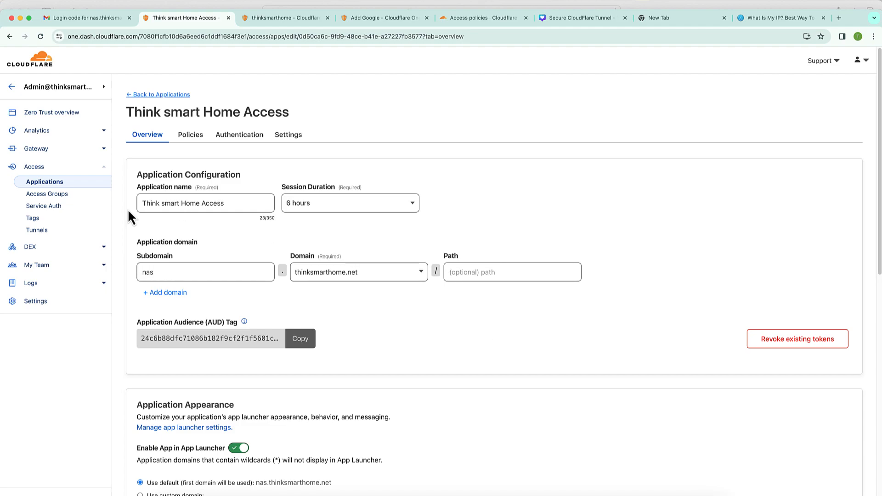
- Check the Country access group's rule in Access Groups, confirming it includes only AU
{"action": "left_click", "coordinate": [71, 196]}
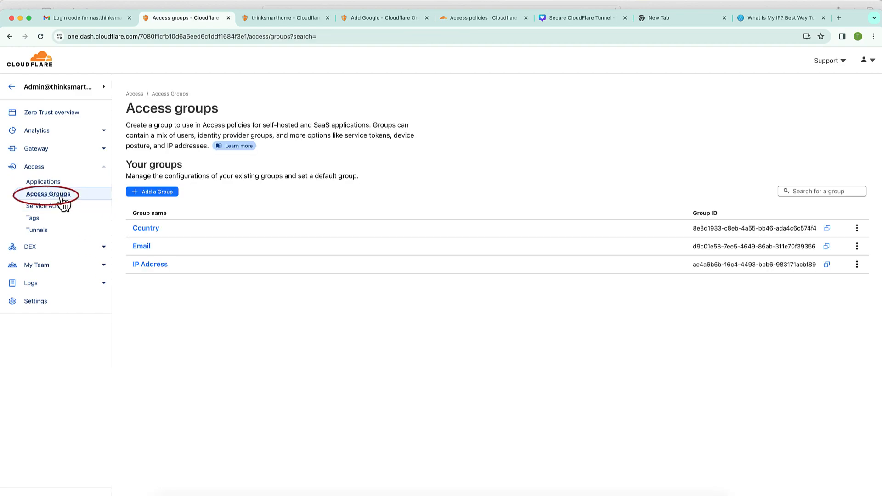
{"action": "left_click", "coordinate": [156, 231]}
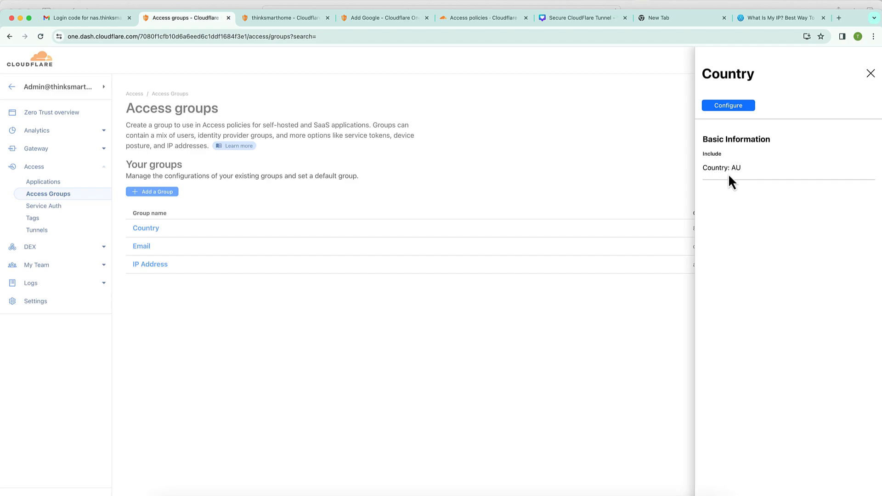
{"action": "left_click", "coordinate": [521, 366]}
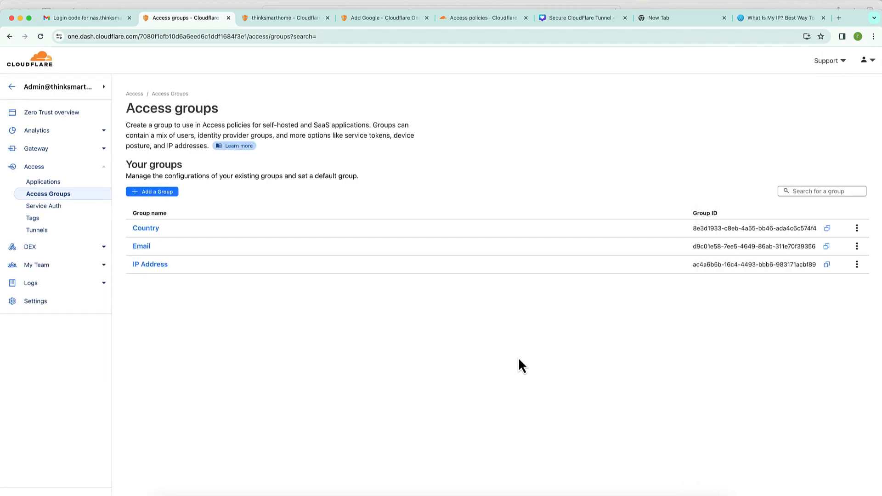
{"action": "left_click", "coordinate": [781, 15]}
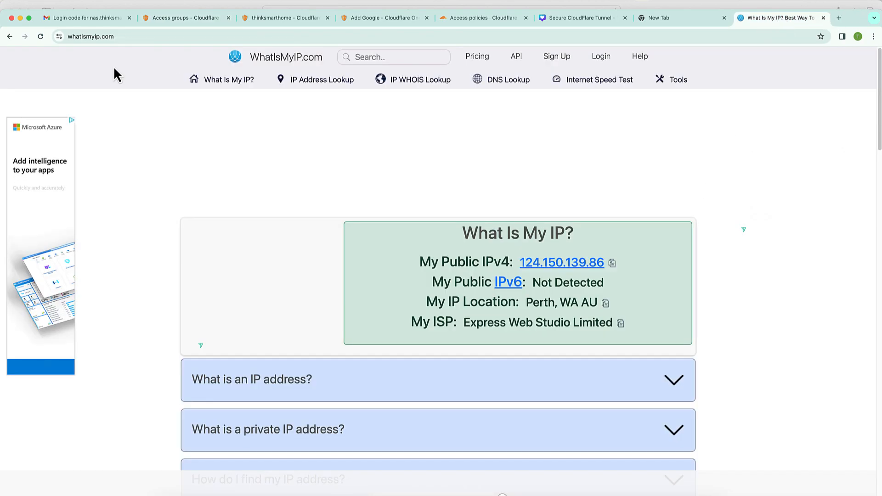
- Reload WhatIsMyIP to confirm the Dubai IP 146.70.102.196, then recheck the Country group's rule
{"action": "left_click", "coordinate": [46, 37]}
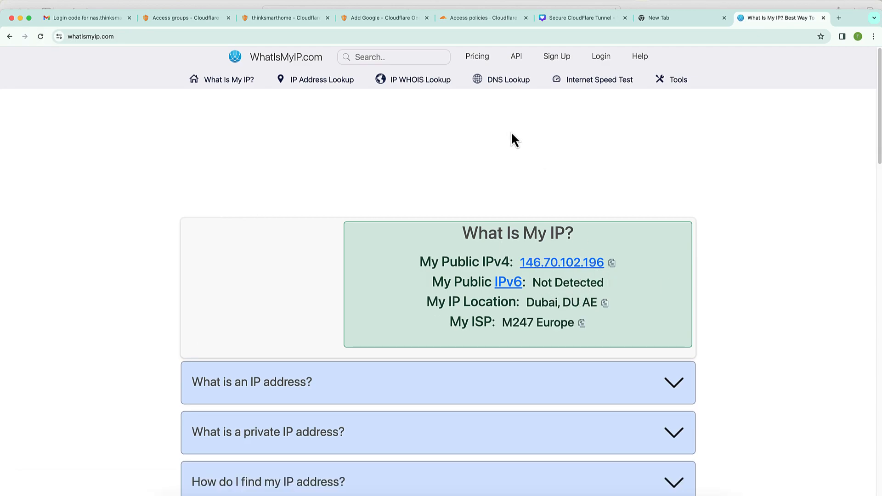
{"action": "left_click", "coordinate": [197, 20]}
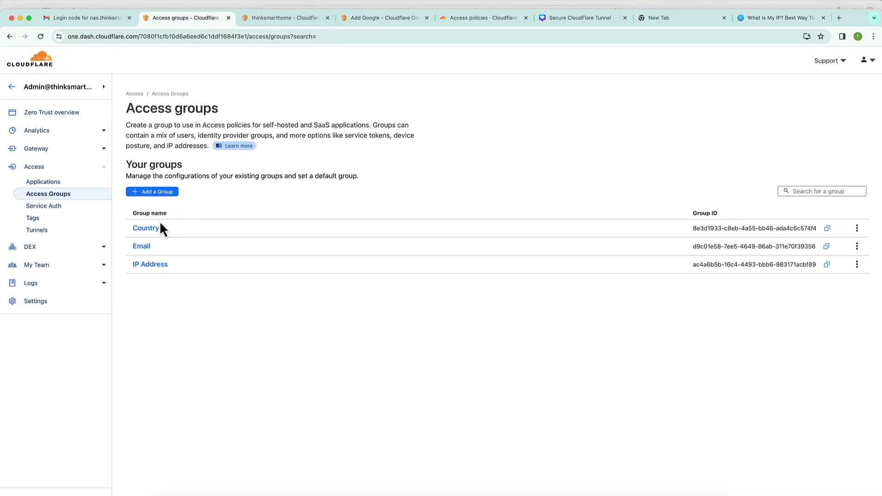
{"action": "left_click", "coordinate": [150, 228]}
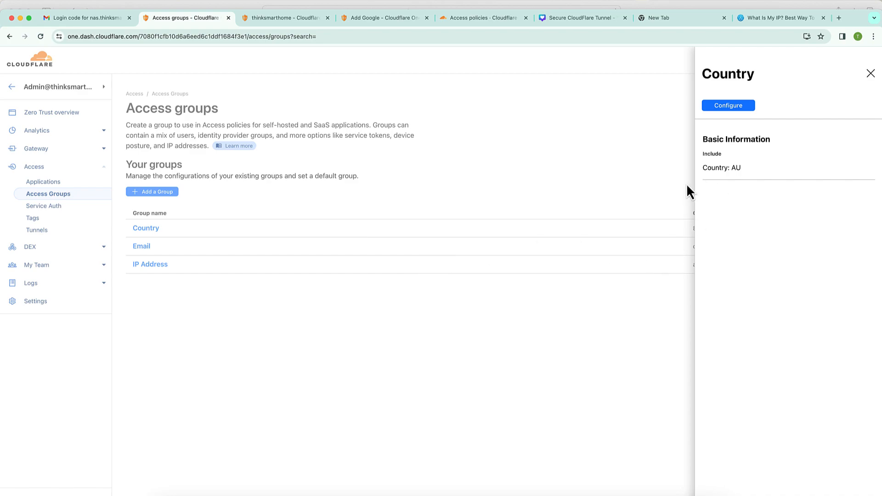
{"action": "left_click", "coordinate": [871, 75]}
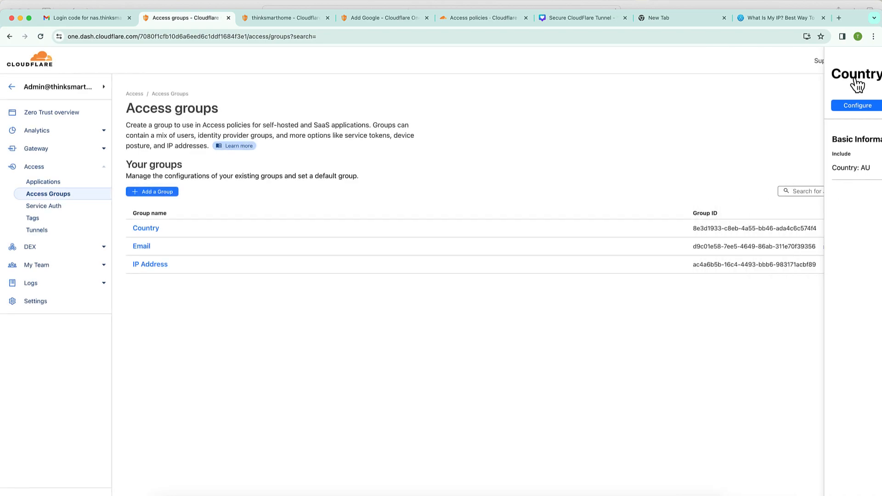
{"action": "left_click", "coordinate": [275, 21]}
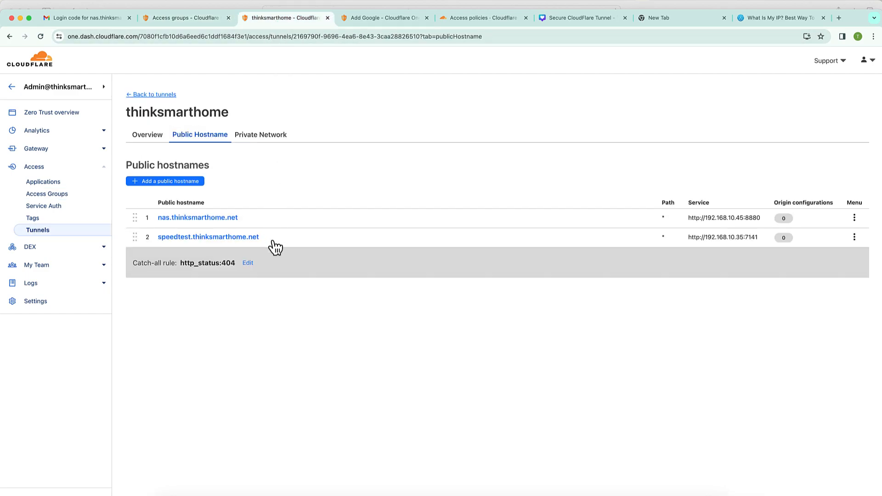
- Open nas.thinksmarthome.net from its hostname details and close the resulting Forbidden page
{"action": "left_click", "coordinate": [213, 218]}
{"action": "left_click", "coordinate": [749, 172]}
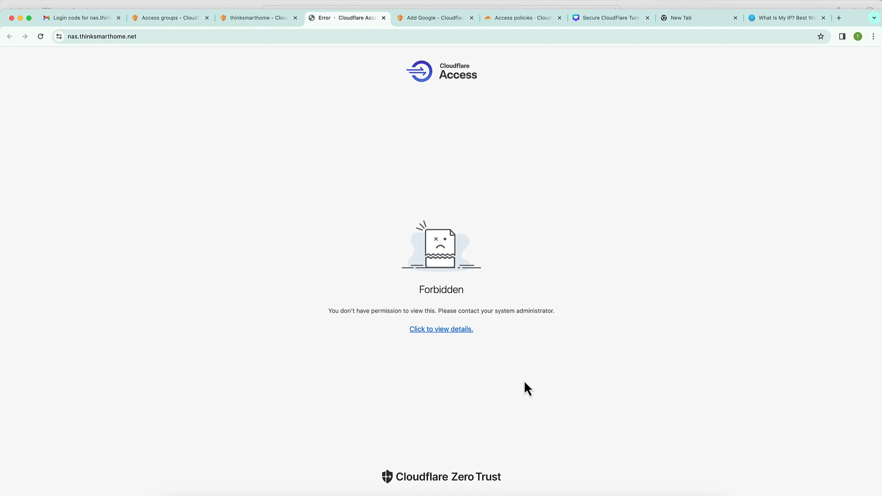
{"action": "key", "text": "super+w"}
{"action": "left_click", "coordinate": [787, 25]}
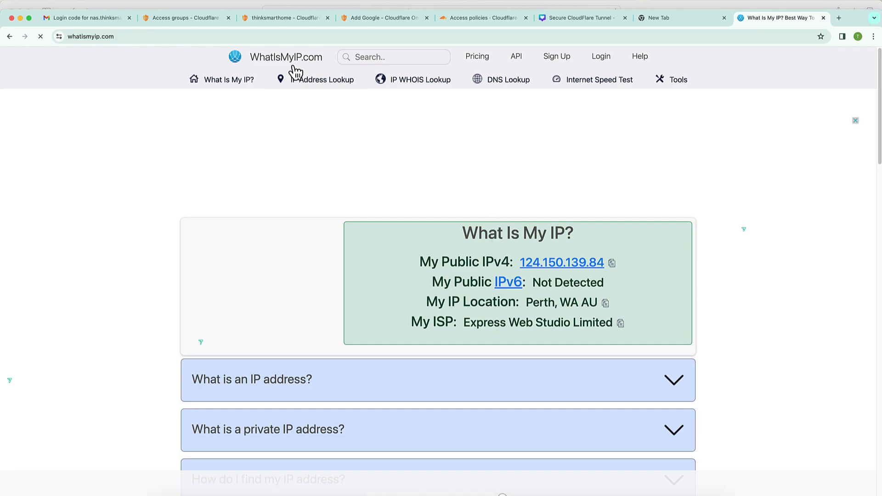
{"action": "left_click", "coordinate": [280, 18]}
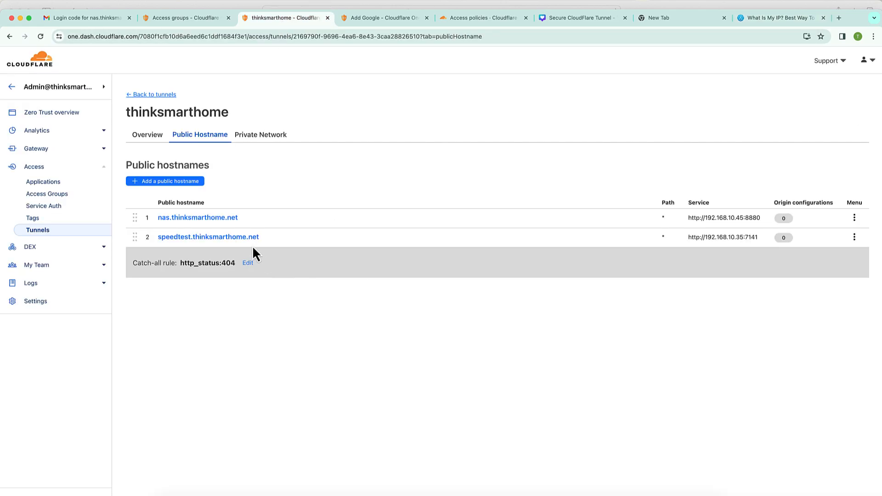
- Open the nas site again from its hostname details and check the Download Station login page
{"action": "left_click", "coordinate": [230, 221]}
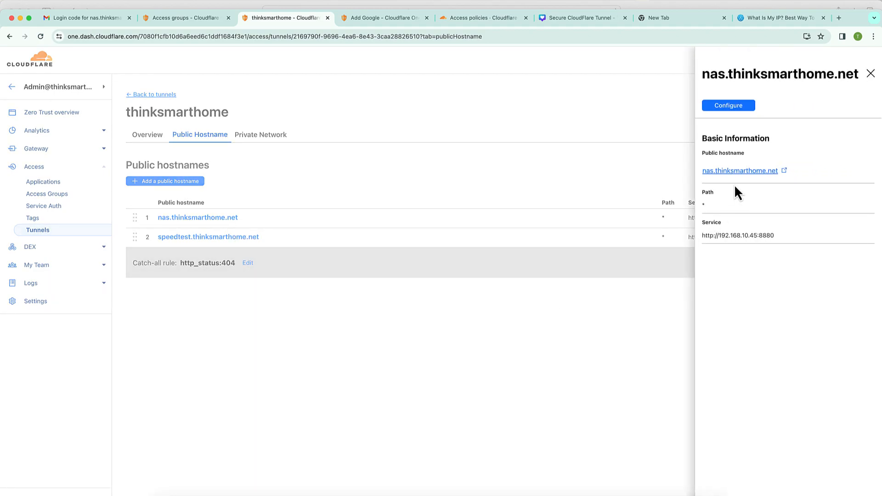
{"action": "left_click", "coordinate": [736, 171]}
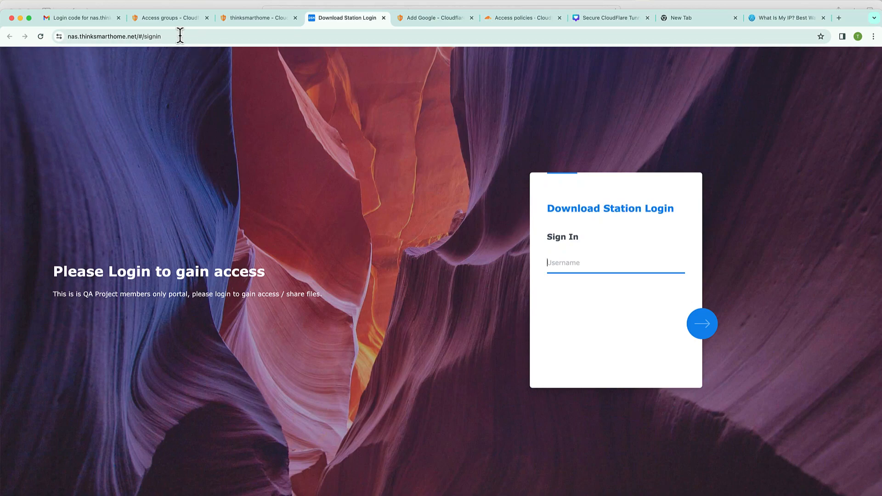
{"action": "left_click", "coordinate": [168, 17]}
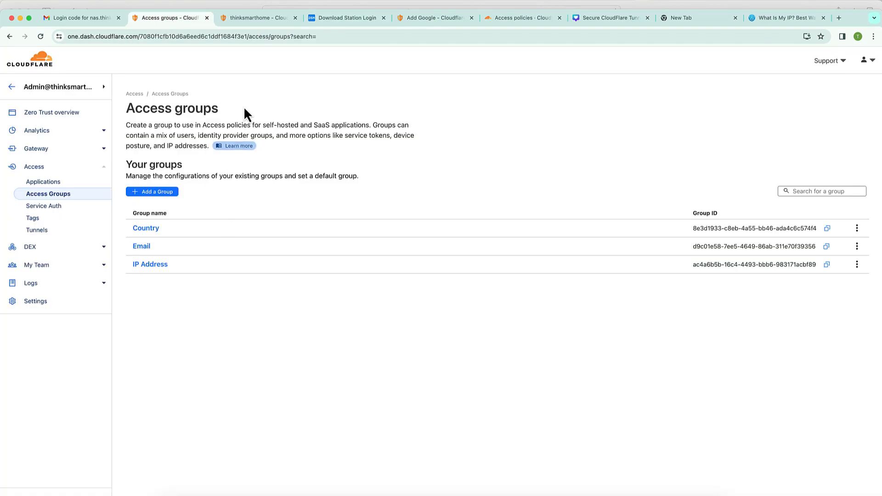
{"action": "left_click", "coordinate": [341, 18]}
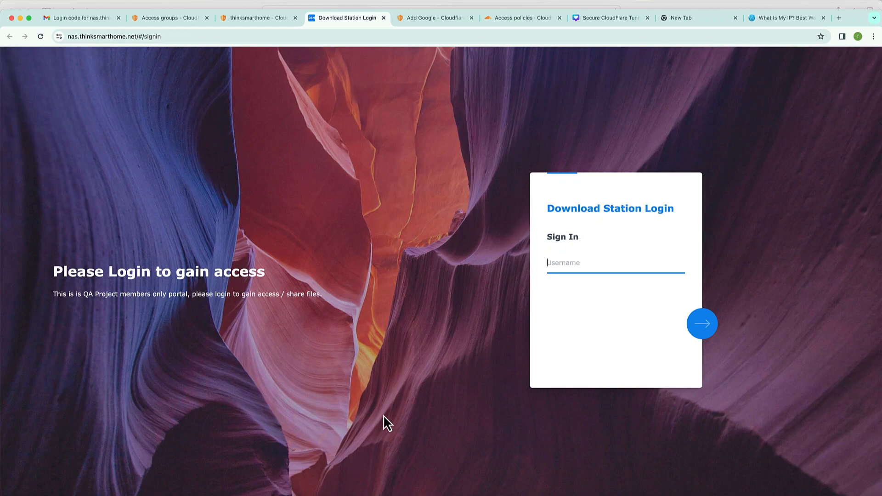
{"action": "key", "text": "ctrl+shift+Tab"}
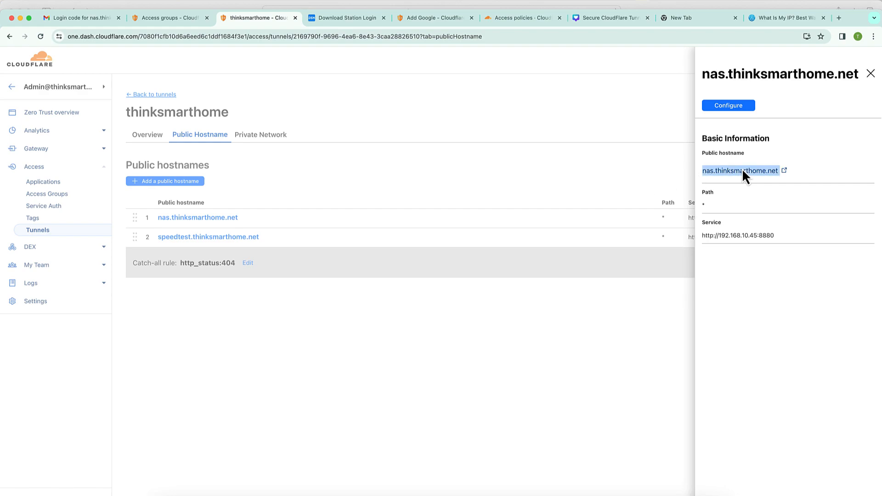
- Test nas.thinksmarthome.net in an incognito window, then close it and the details panel
{"action": "right_click", "coordinate": [735, 171]}
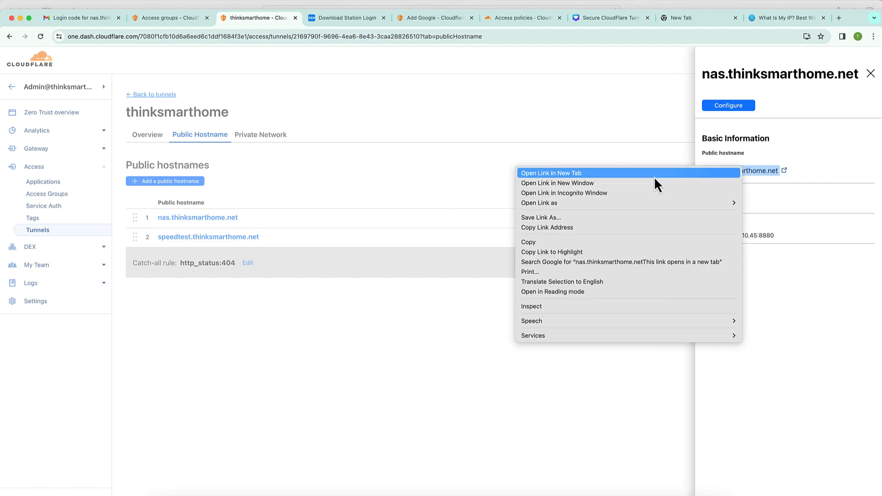
{"action": "left_click", "coordinate": [633, 194]}
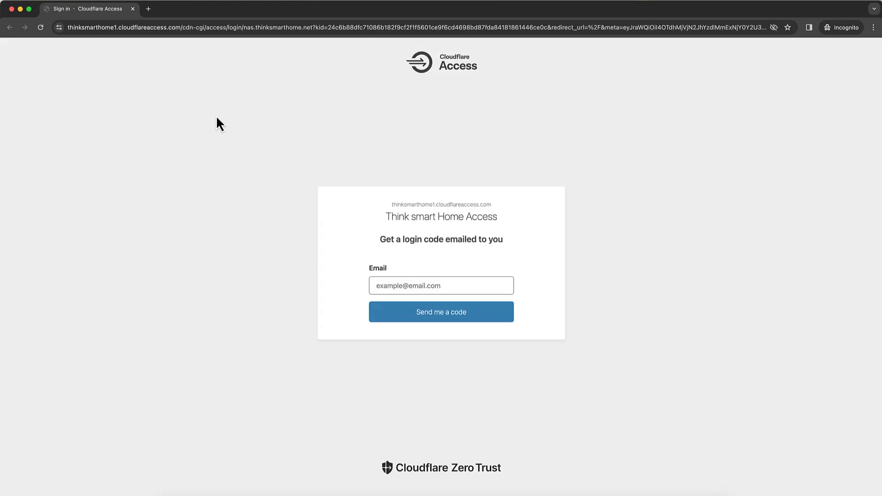
{"action": "left_click", "coordinate": [11, 8]}
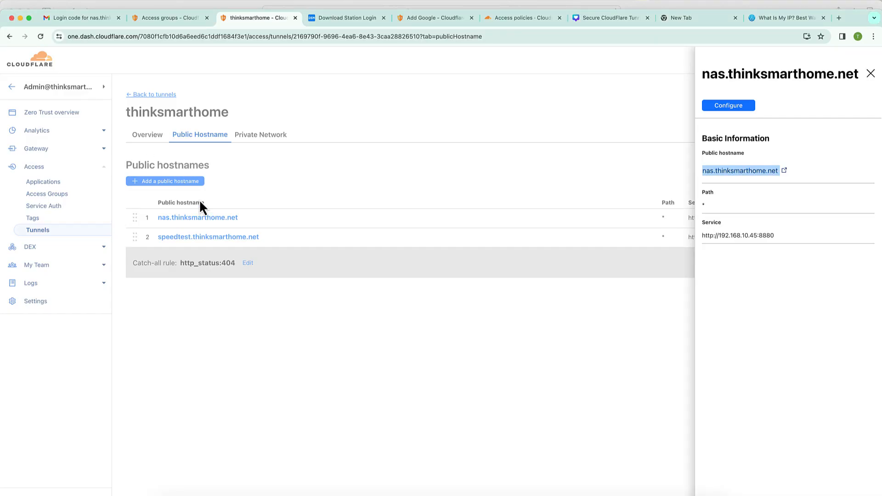
{"action": "left_click", "coordinate": [427, 381]}
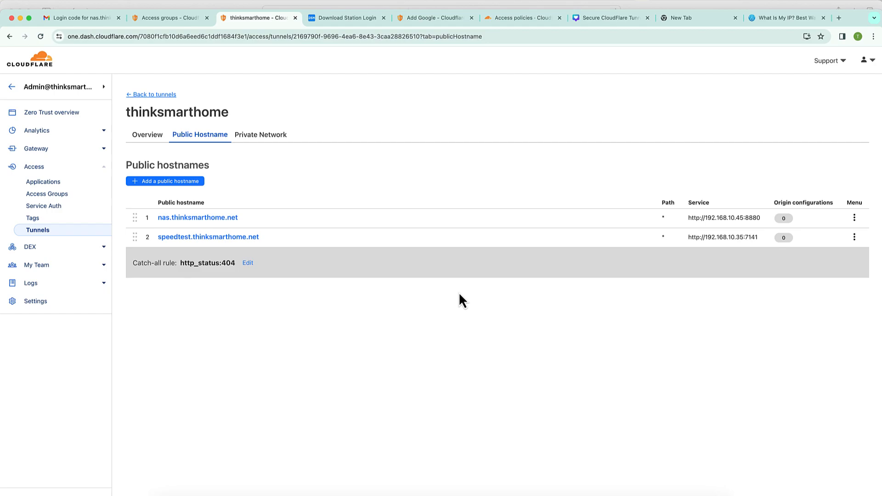
- Replace the IP Address group's 111.145.4.45/32 range with the current public IP 124.150.139.84 and save
{"action": "left_click", "coordinate": [774, 21]}
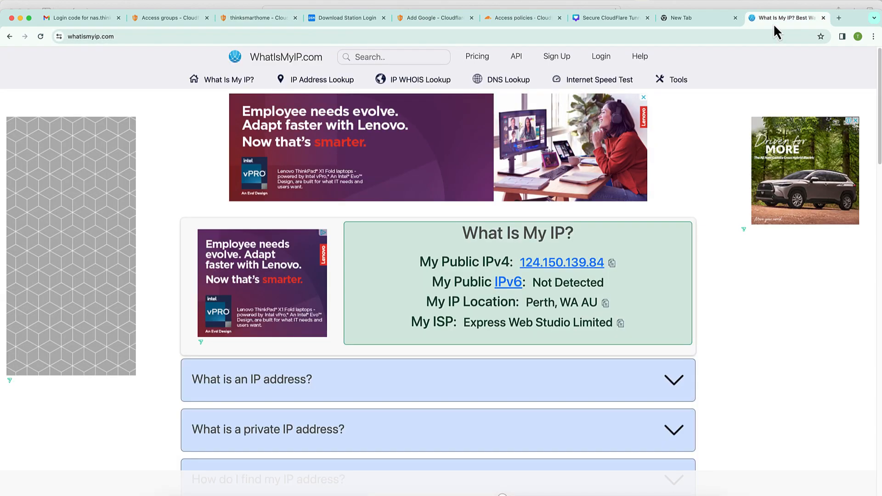
{"action": "left_click", "coordinate": [613, 265]}
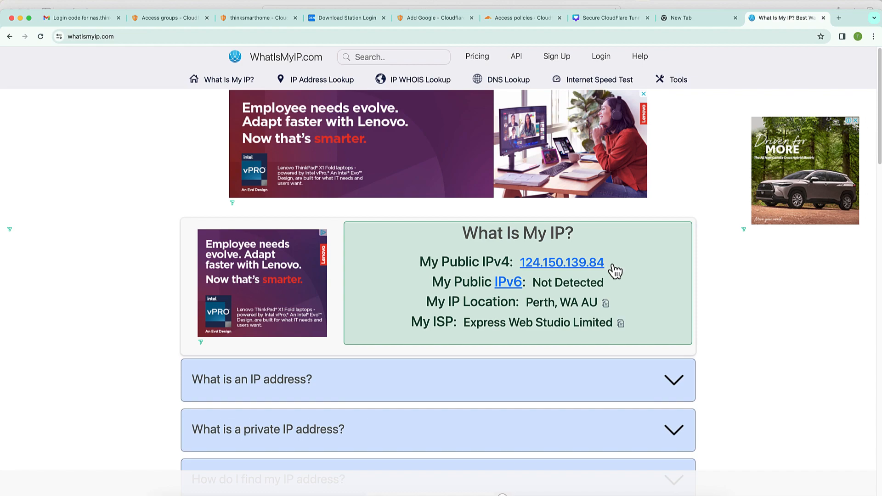
{"action": "left_click", "coordinate": [159, 18]}
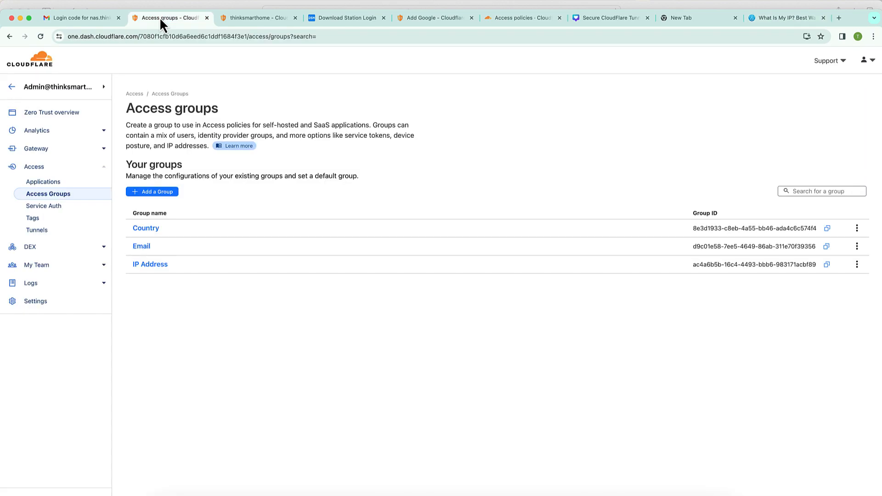
{"action": "left_click", "coordinate": [151, 268]}
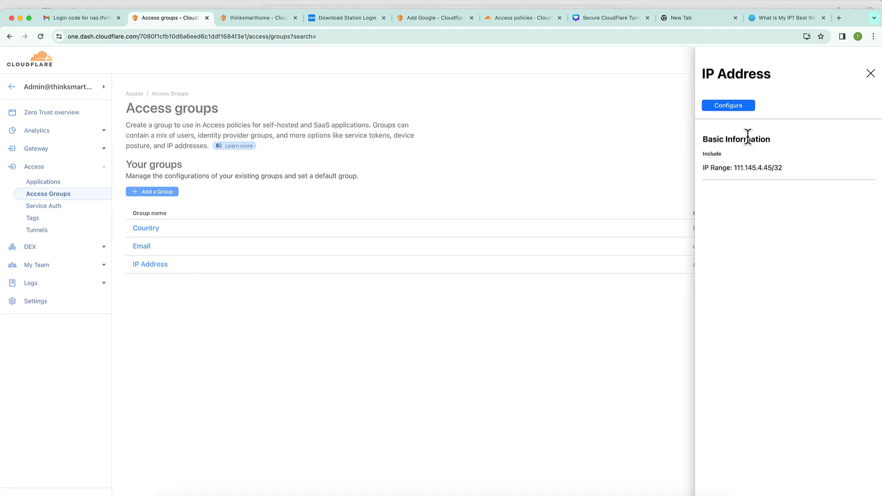
{"action": "left_click", "coordinate": [735, 108]}
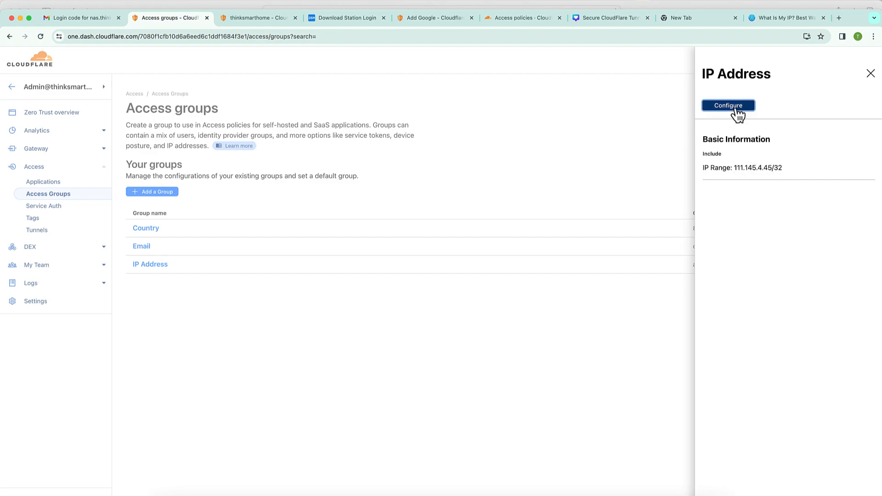
{"action": "left_click", "coordinate": [311, 390]}
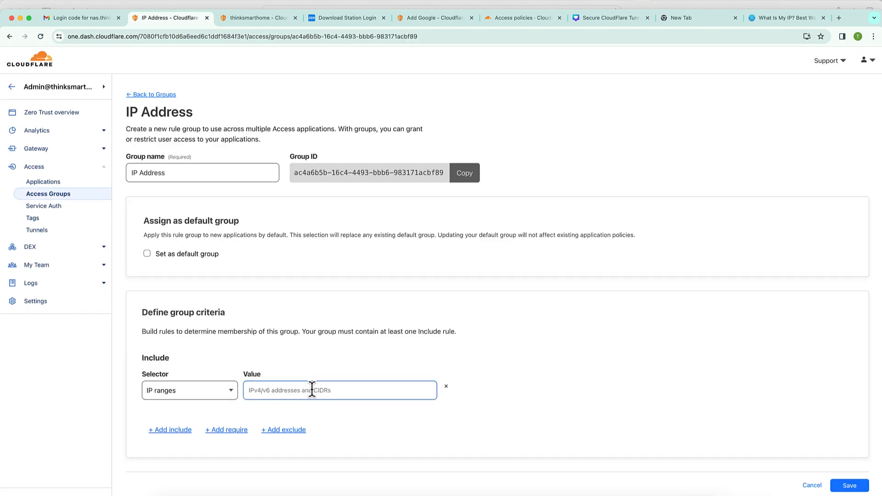
{"action": "key", "text": "super+v"}
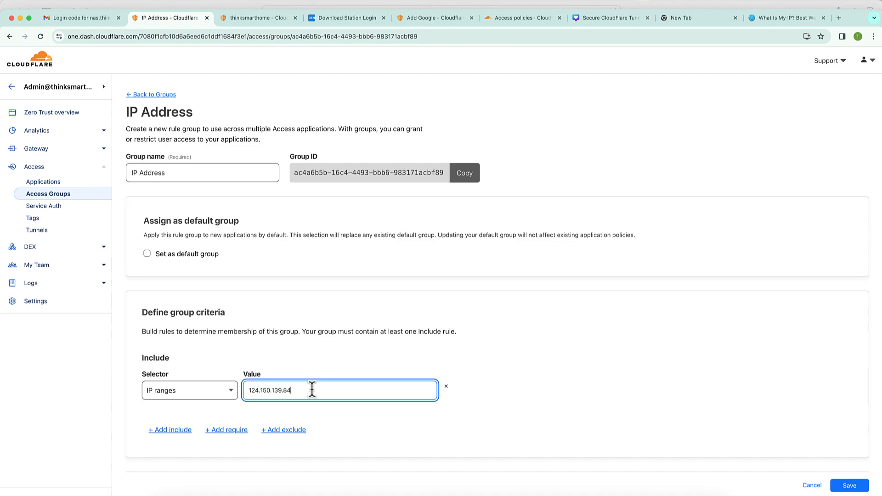
{"action": "left_click", "coordinate": [852, 487]}
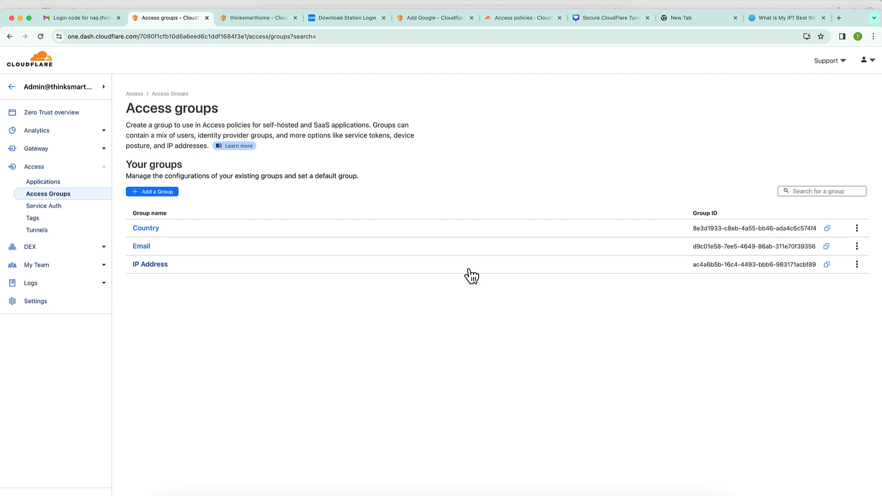
- Review the Think smart Home Access application's policies in its configuration
{"action": "left_click", "coordinate": [55, 185]}
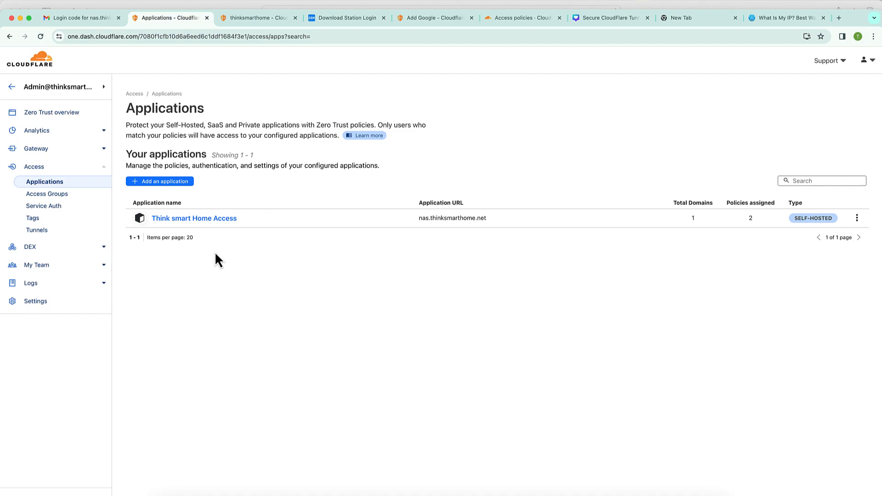
{"action": "left_click", "coordinate": [215, 221]}
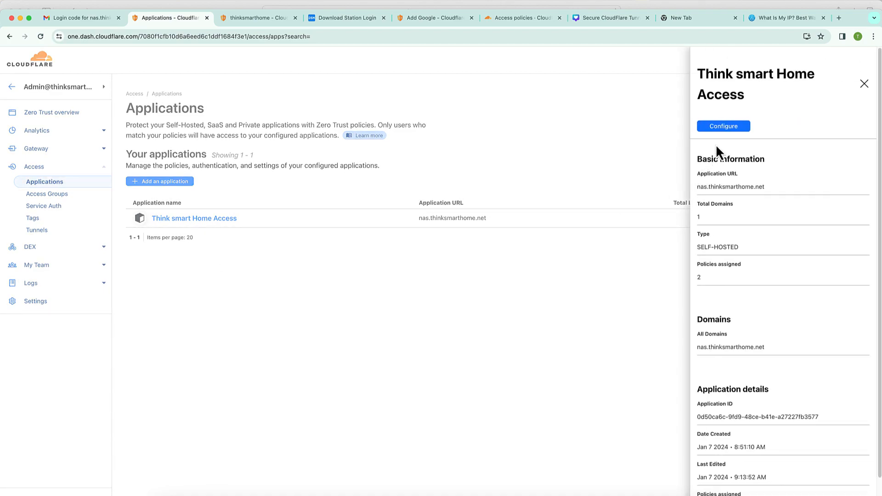
{"action": "left_click", "coordinate": [726, 126]}
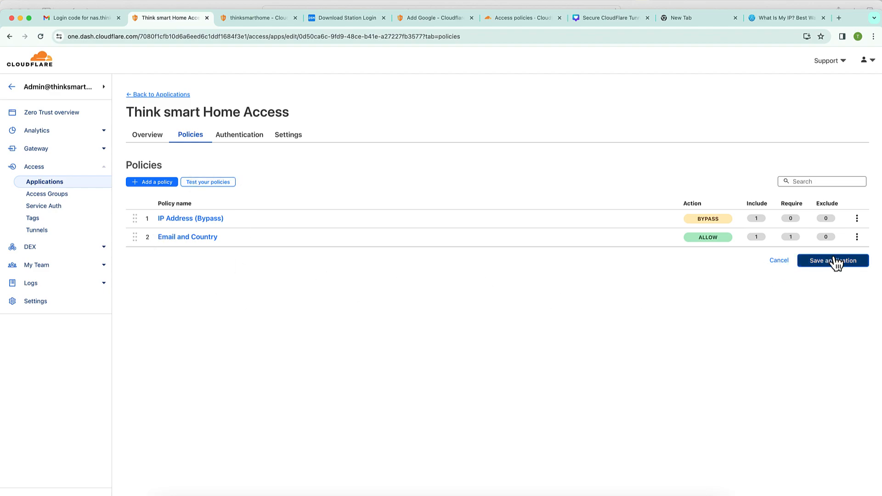
{"action": "left_click", "coordinate": [267, 20]}
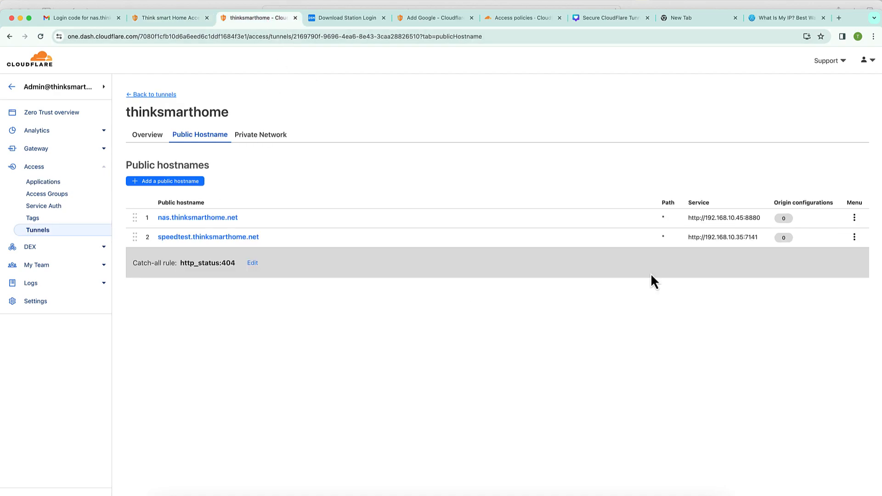
- Open nas.thinksmarthome.net in an incognito window to confirm it reaches the Download Station login
{"action": "left_click", "coordinate": [227, 219]}
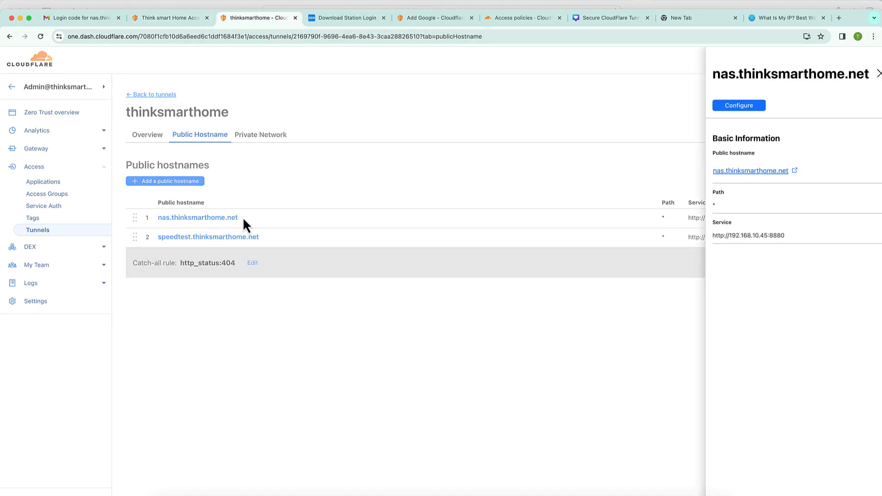
{"action": "right_click", "coordinate": [765, 174]}
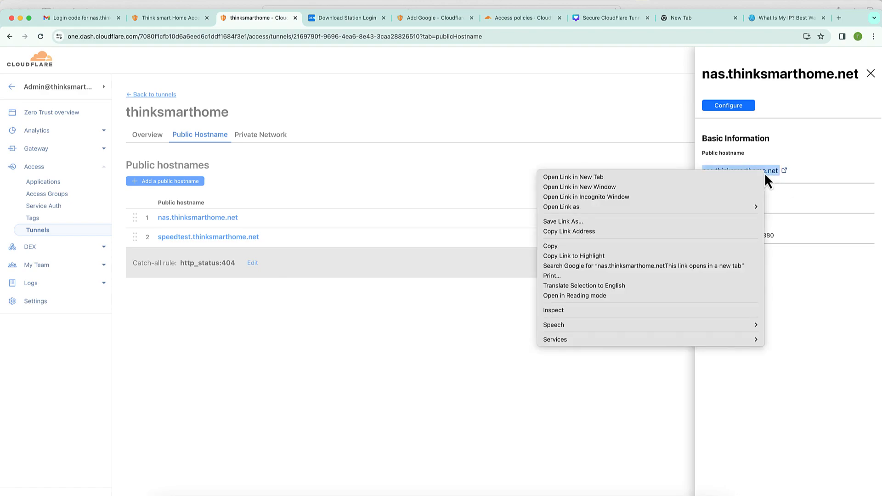
{"action": "left_click", "coordinate": [674, 197]}
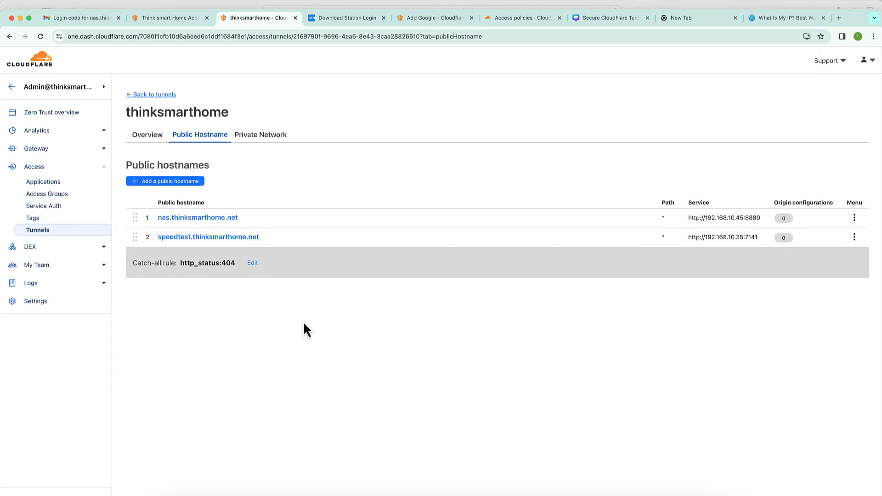
{"action": "left_click", "coordinate": [54, 184]}
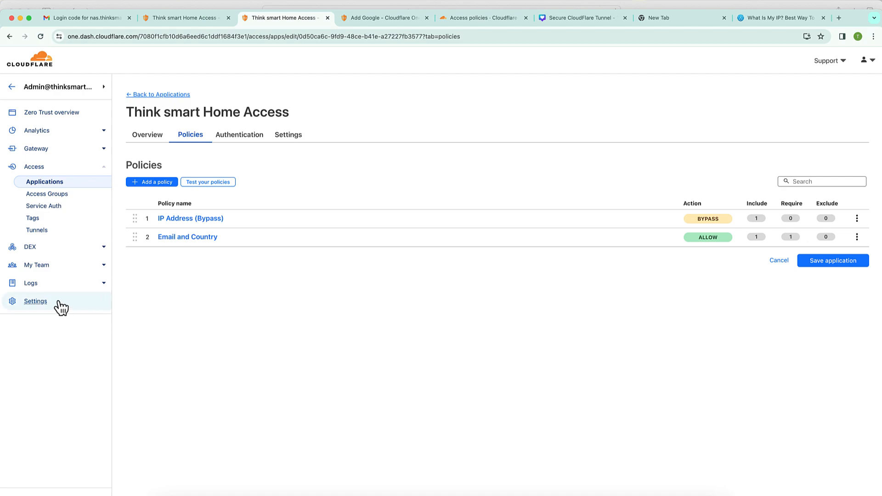
- Under Settings > Authentication, add Google as a new login method and review its setup instructions
{"action": "left_click", "coordinate": [55, 117]}
{"action": "left_click", "coordinate": [46, 239]}
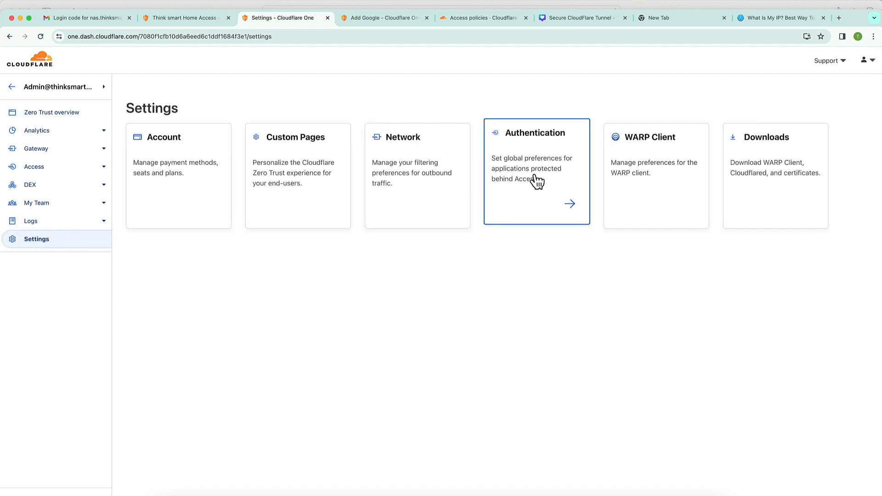
{"action": "left_click", "coordinate": [536, 181]}
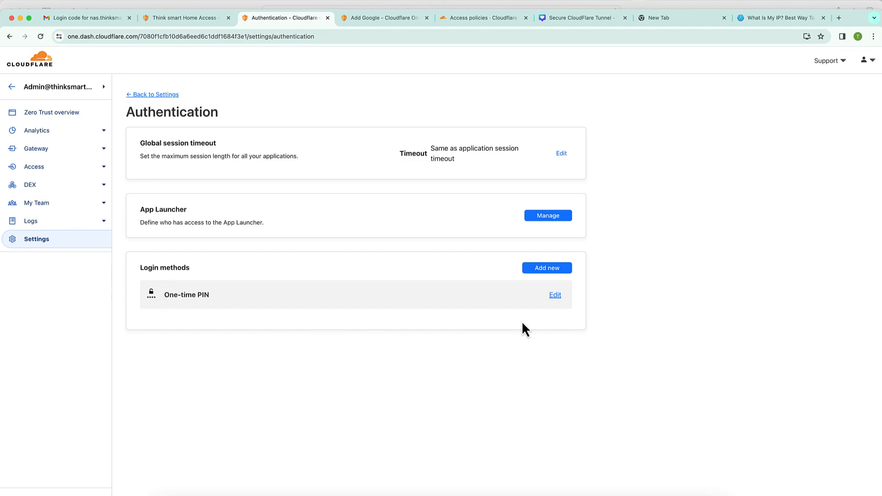
{"action": "left_click", "coordinate": [558, 268]}
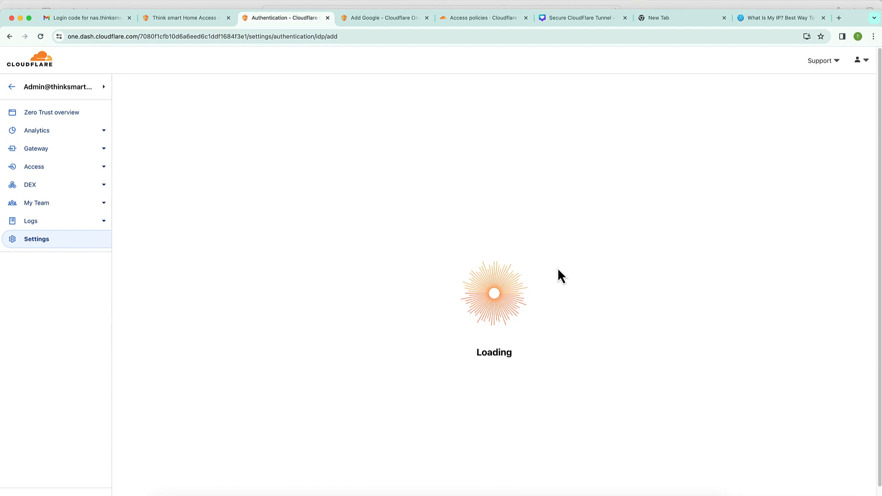
{"action": "left_click", "coordinate": [436, 235]}
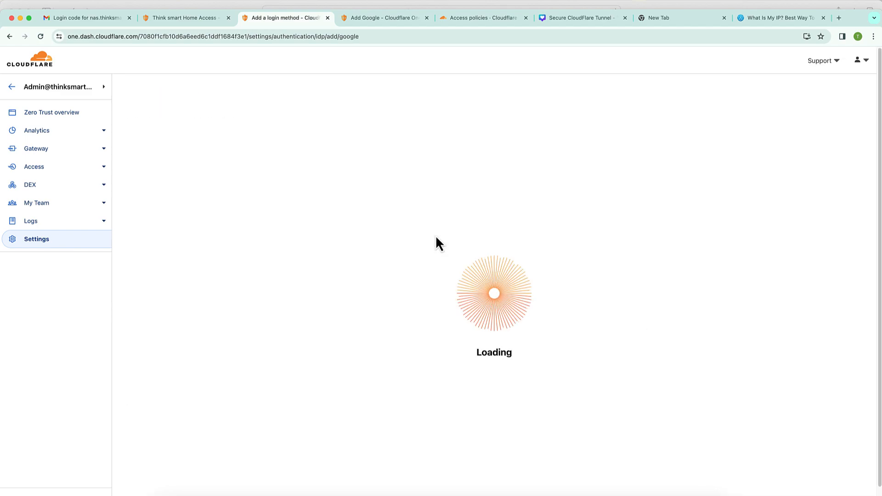
{"action": "scroll", "coordinate": [536, 311], "scroll_direction": "down", "scroll_amount": 5}
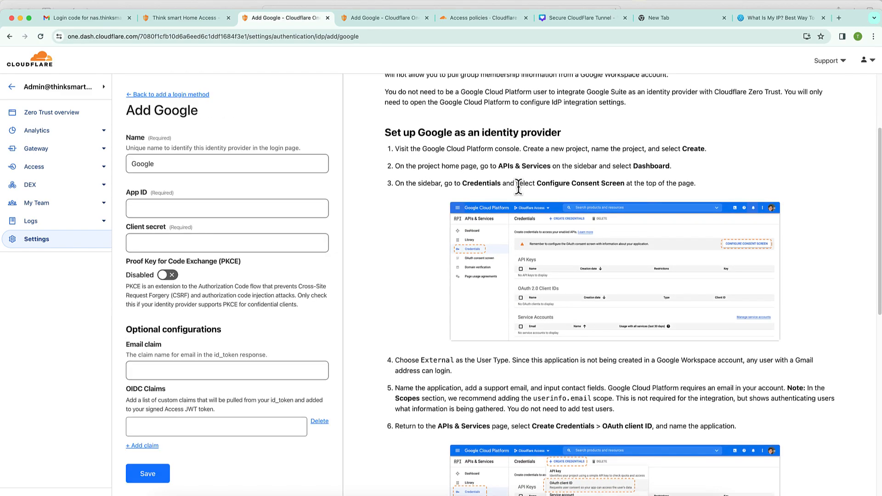
{"action": "scroll", "coordinate": [519, 188], "scroll_direction": "up", "scroll_amount": 3}
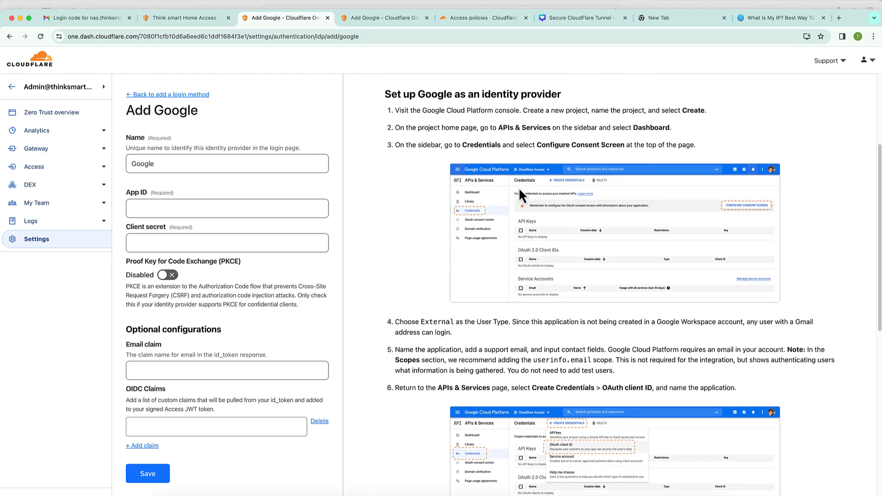
{"action": "scroll", "coordinate": [519, 187], "scroll_direction": "up", "scroll_amount": 2}
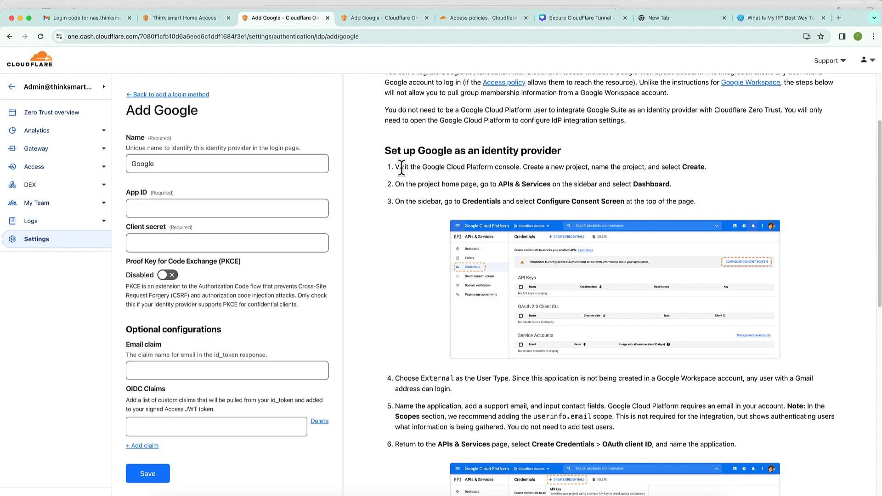
{"action": "scroll", "coordinate": [518, 280], "scroll_direction": "up", "scroll_amount": 2}
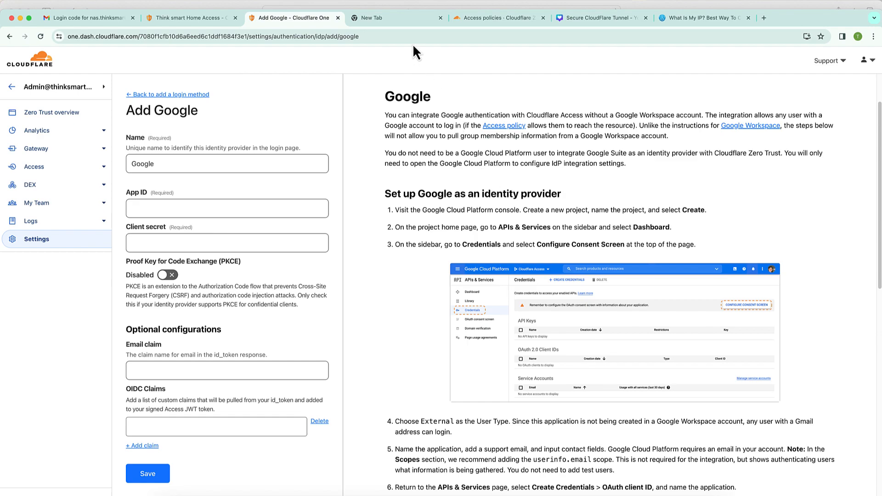
{"action": "left_click", "coordinate": [391, 16]}
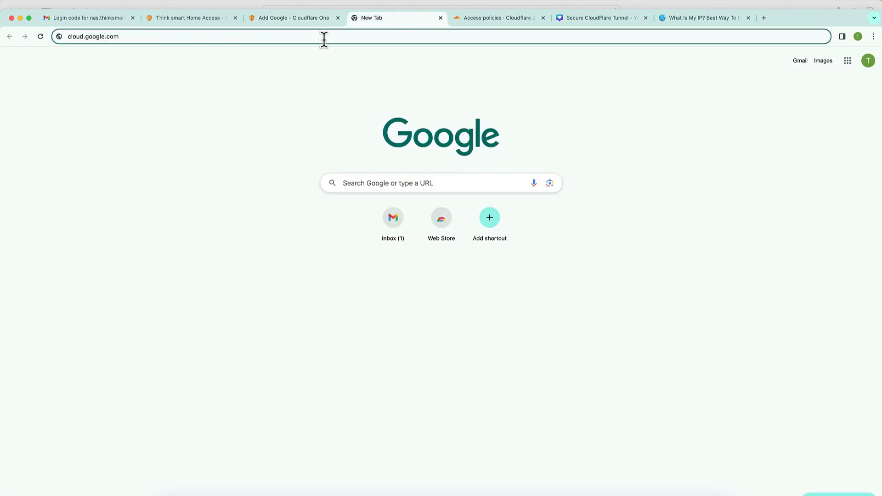
- Load cloud.google.com in the spare tab
{"action": "key", "text": "Return"}
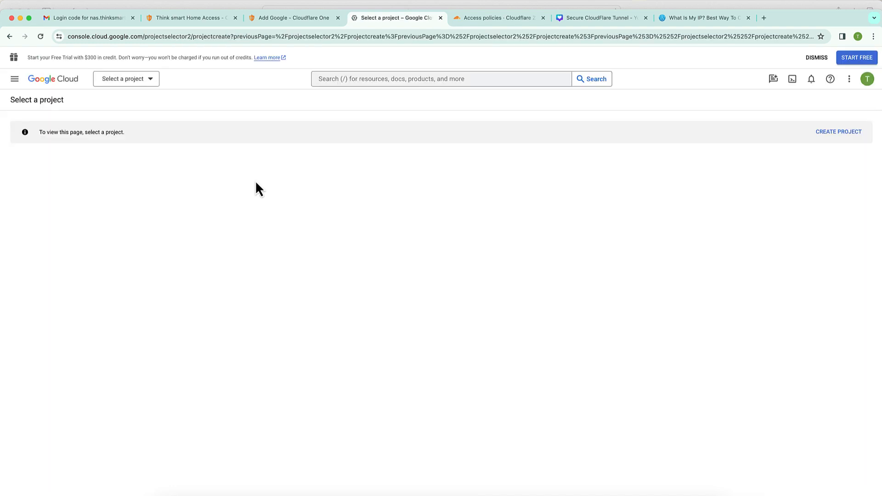
- Create a new Google Cloud project named ThinkSmartHome and reveal the APIs & Services menu
{"action": "left_click", "coordinate": [148, 81]}
{"action": "left_click", "coordinate": [380, 210]}
{"action": "left_click", "coordinate": [573, 165]}
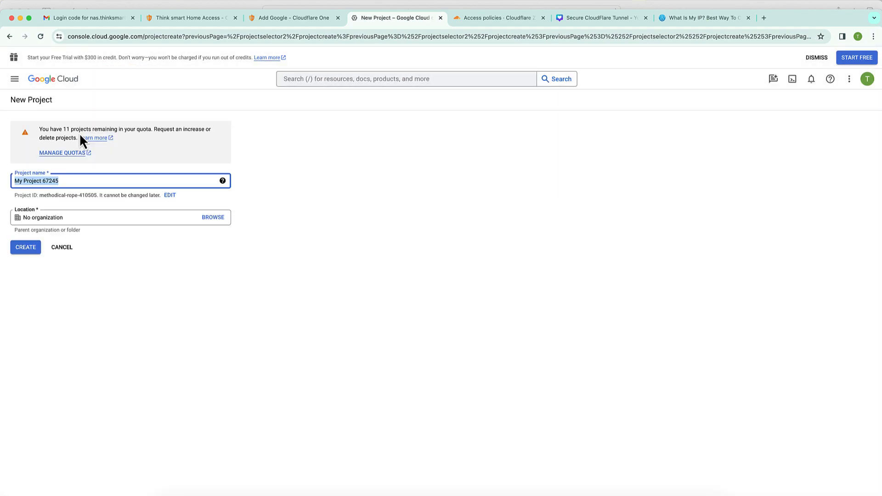
{"action": "key", "text": "super+v"}
{"action": "left_click", "coordinate": [32, 250]}
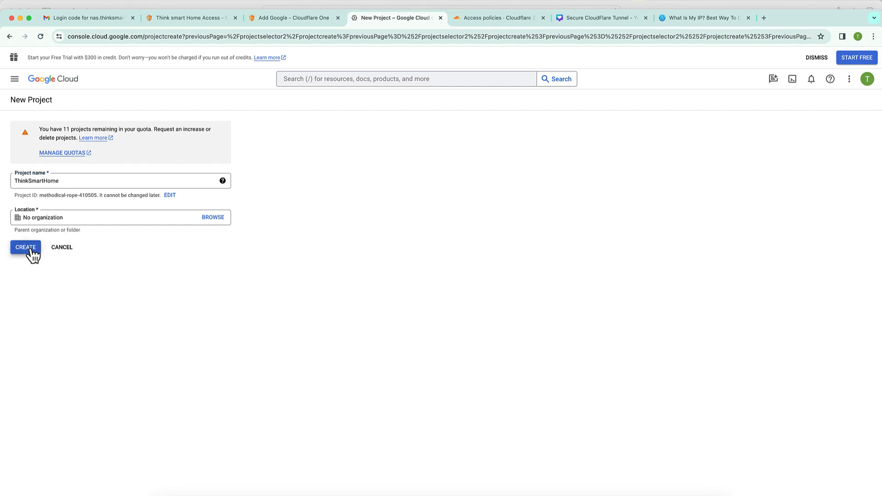
{"action": "left_click", "coordinate": [15, 79]}
{"action": "mouse_move", "coordinate": [48, 168]}
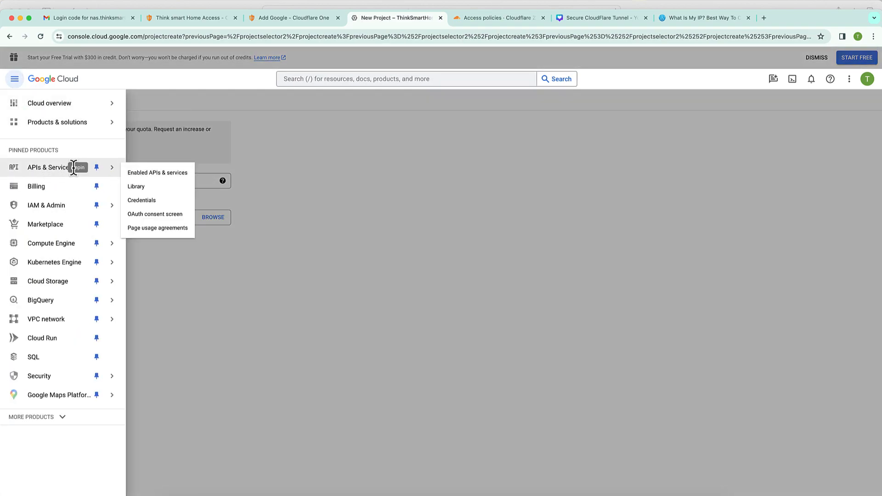
- From the Credentials page, start an External OAuth consent screen registration
{"action": "left_click", "coordinate": [142, 201]}
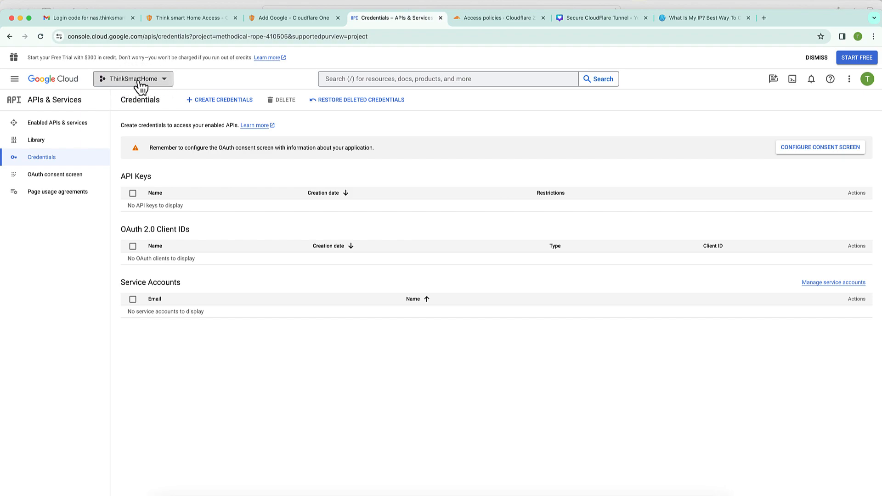
{"action": "left_click", "coordinate": [840, 149]}
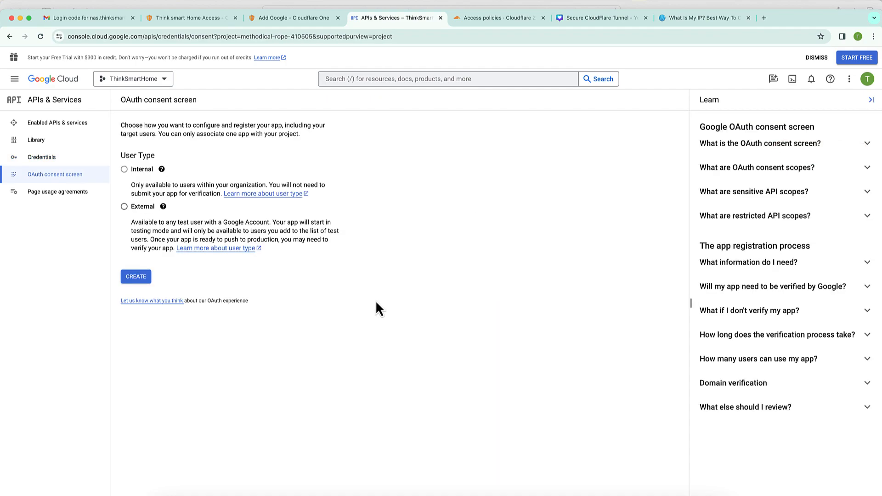
{"action": "left_click", "coordinate": [124, 207]}
{"action": "left_click", "coordinate": [138, 278]}
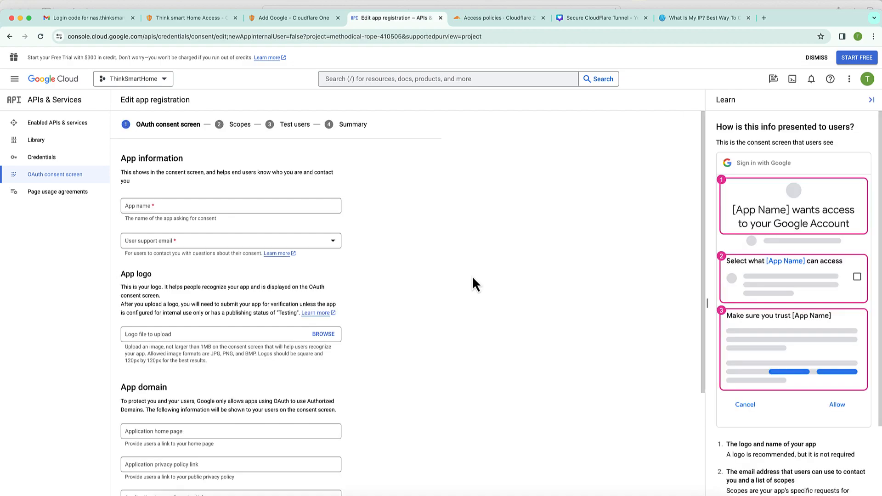
- Name the app SmartHome Access, use the account's email for support and developer contact, and save
{"action": "key", "text": "Caps_Lock"}
{"action": "type", "text": "SmartHome Access"}
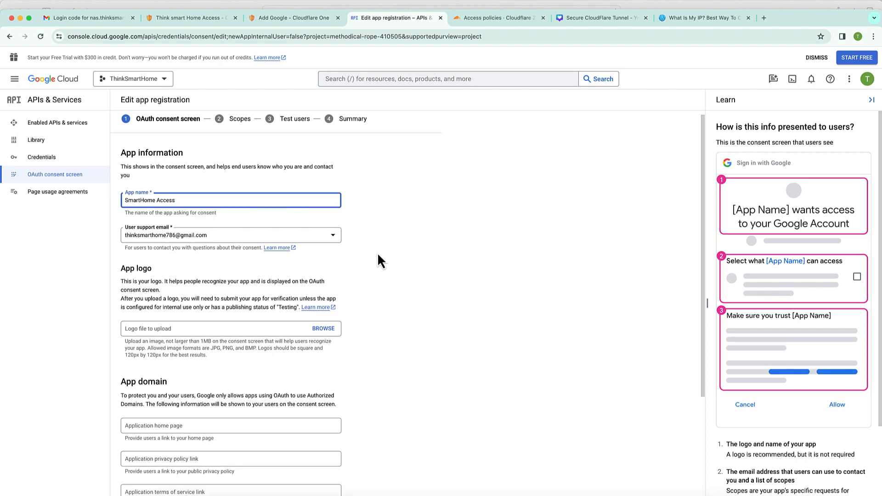
{"action": "left_click", "coordinate": [334, 239]}
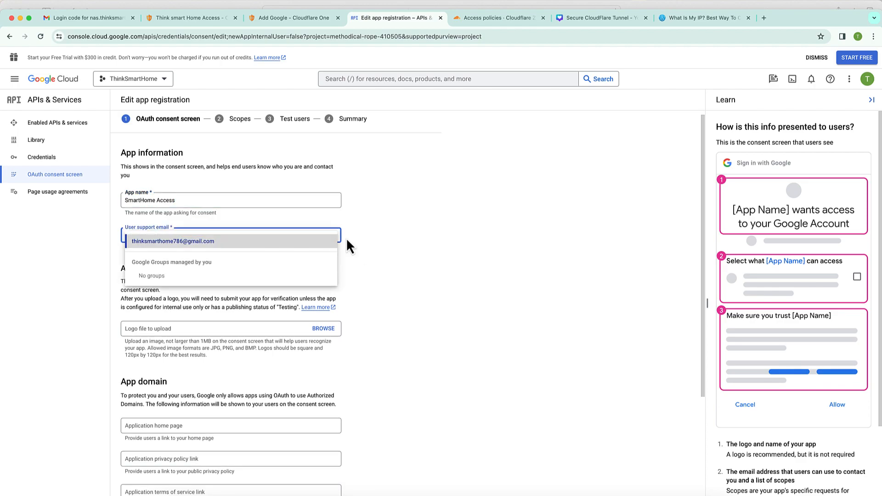
{"action": "left_click", "coordinate": [335, 242]}
{"action": "scroll", "coordinate": [379, 260], "scroll_direction": "down", "scroll_amount": 5}
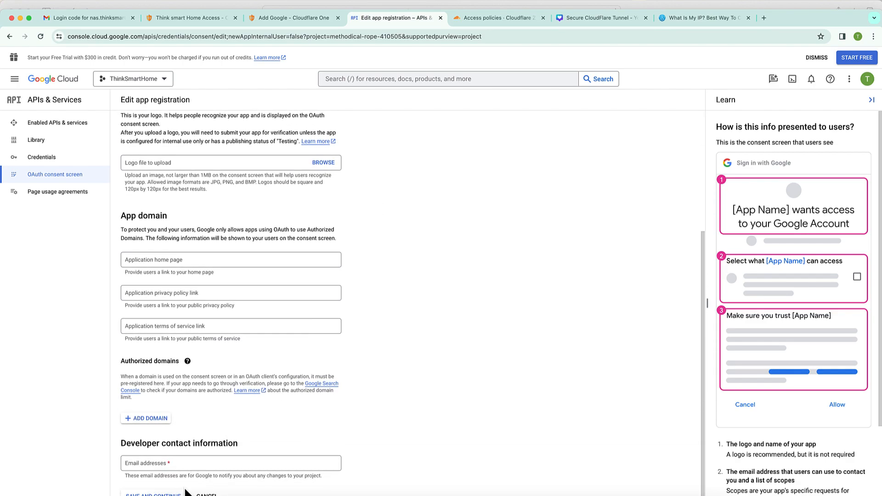
{"action": "left_click", "coordinate": [185, 463]}
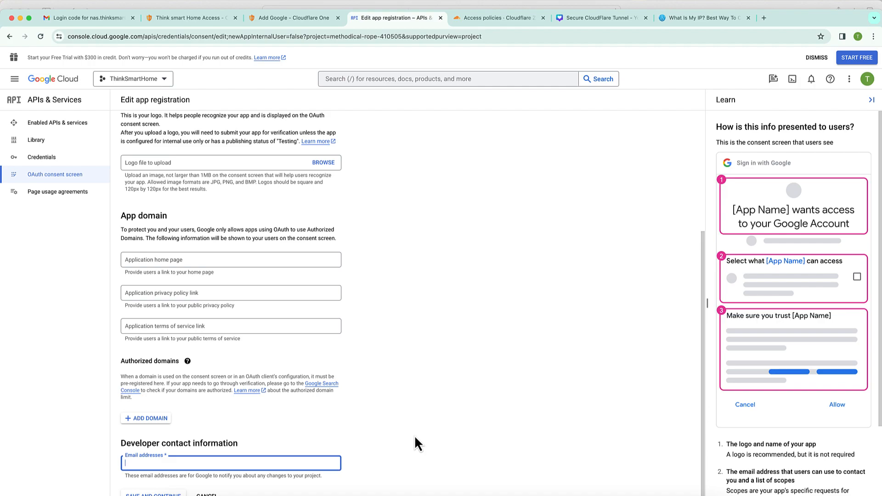
{"action": "key", "text": "super+v"}
{"action": "left_click", "coordinate": [153, 494]}
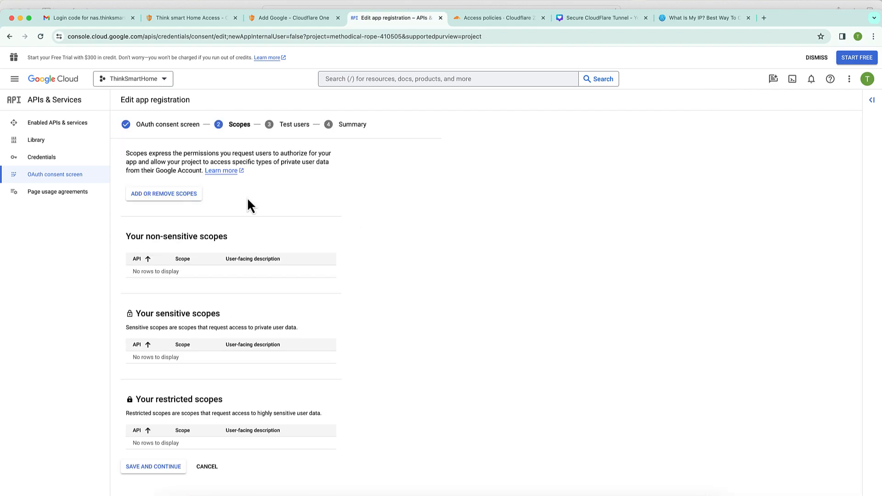
- Add the userinfo.email scope to the app and save the Scopes step
{"action": "left_click", "coordinate": [182, 195]}
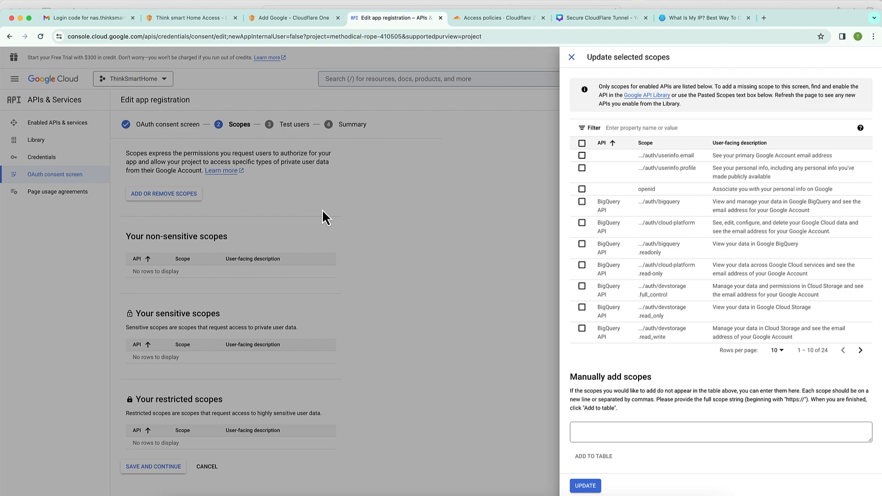
{"action": "left_click", "coordinate": [583, 156]}
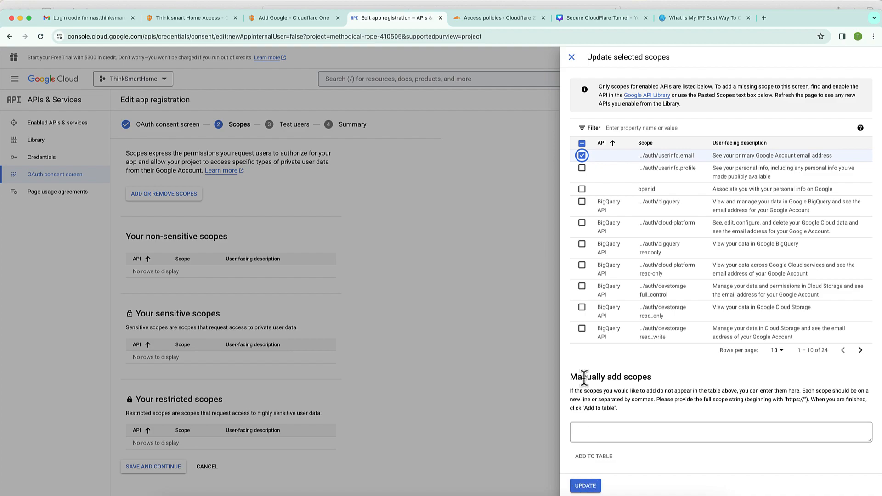
{"action": "left_click", "coordinate": [585, 486]}
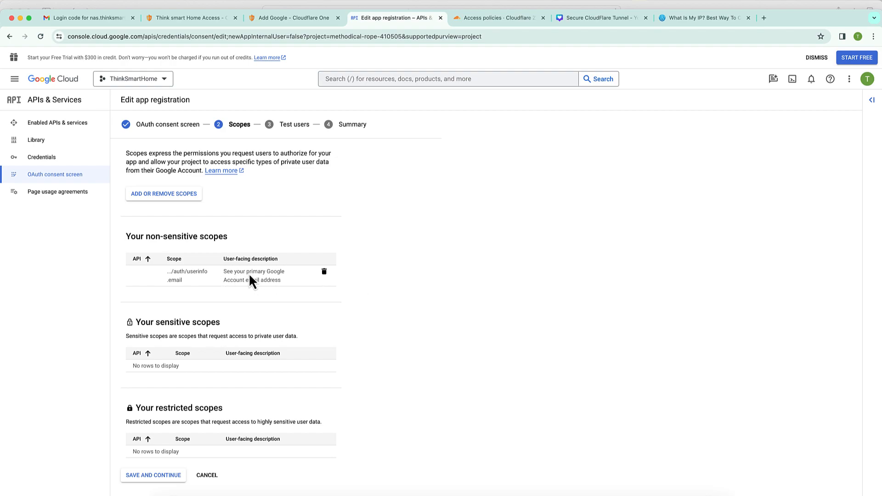
{"action": "left_click", "coordinate": [165, 478]}
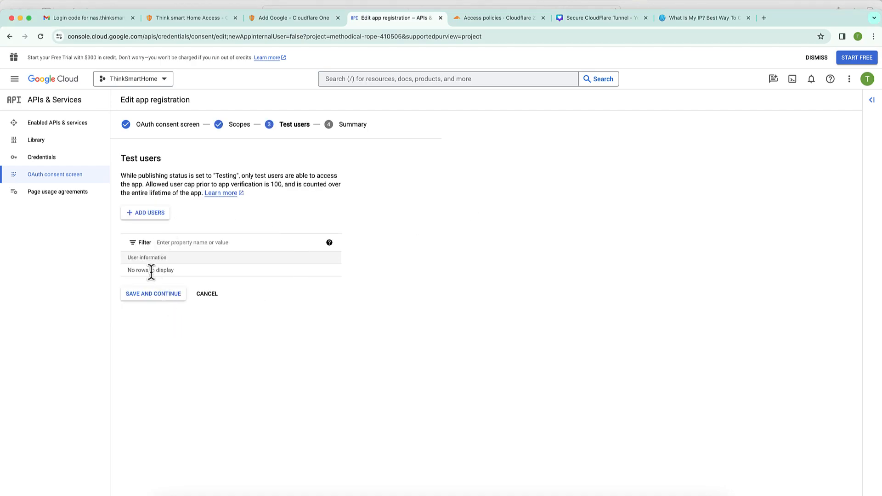
- Skip test users, return to the dashboard, then go to APIs & Services > Credentials
{"action": "left_click", "coordinate": [158, 295]}
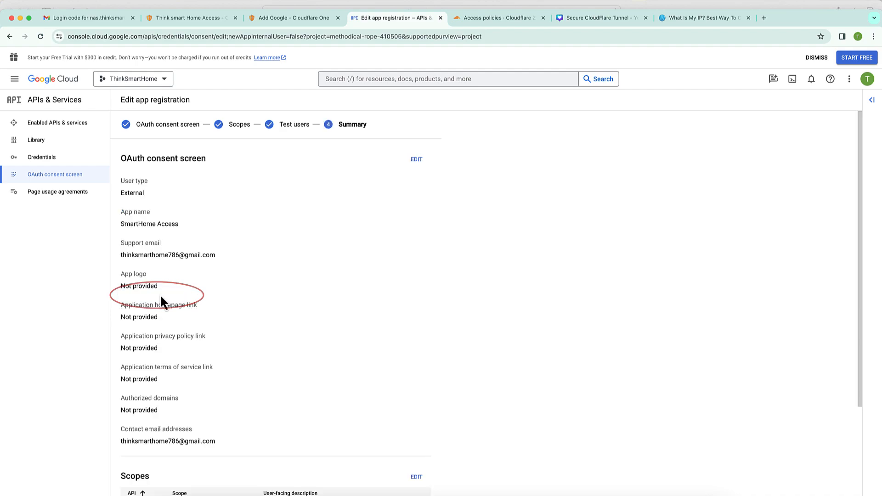
{"action": "scroll", "coordinate": [347, 351], "scroll_direction": "down", "scroll_amount": 5}
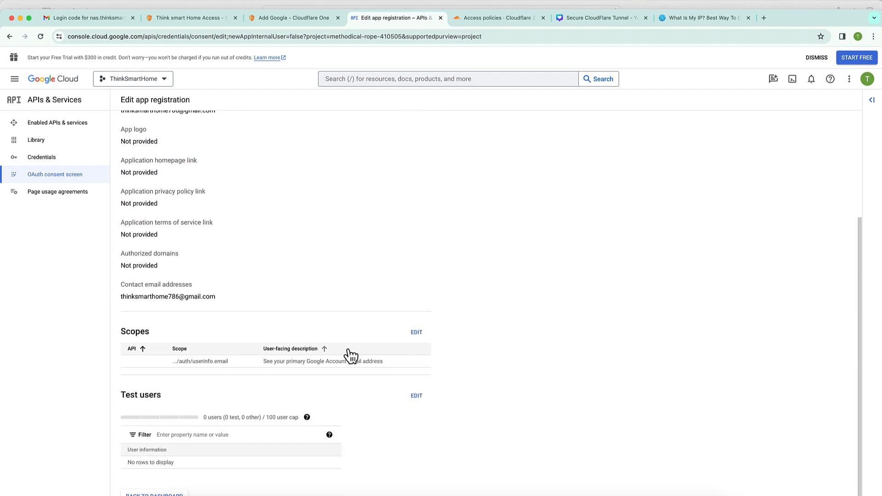
{"action": "left_click", "coordinate": [329, 434]}
{"action": "left_click", "coordinate": [354, 323]}
{"action": "left_click", "coordinate": [172, 494]}
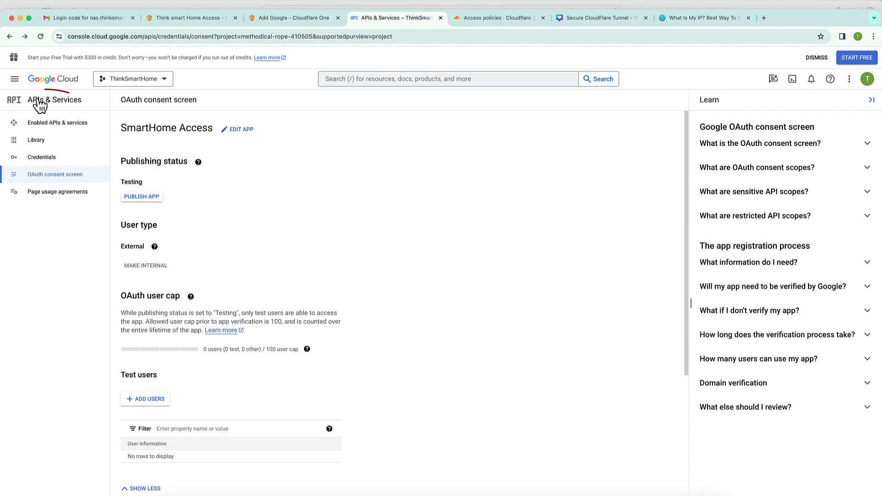
{"action": "left_click", "coordinate": [59, 102]}
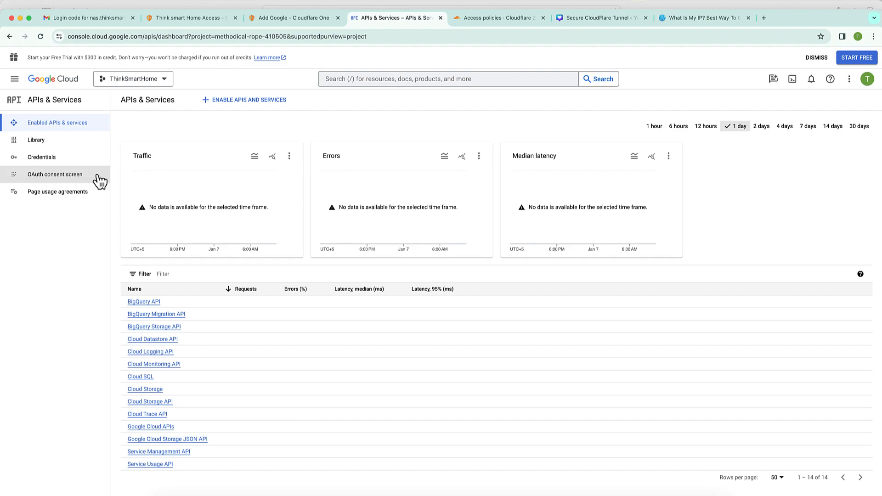
{"action": "left_click", "coordinate": [53, 164]}
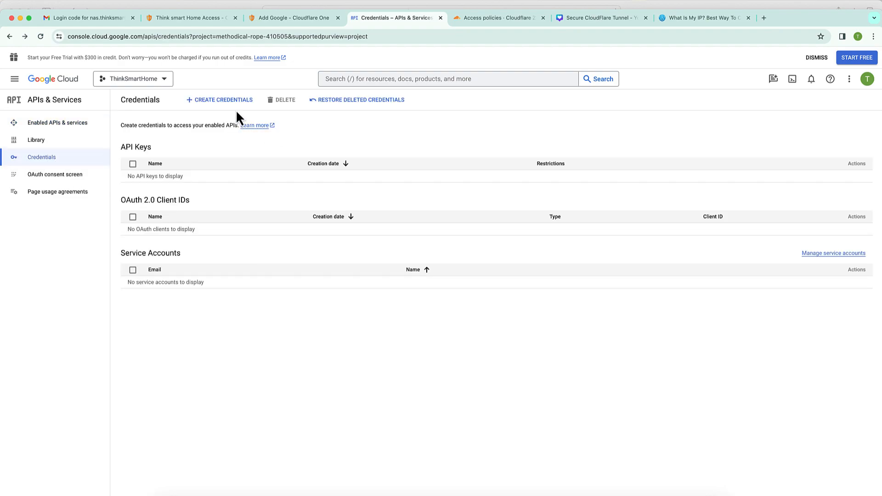
- Start a Web application OAuth client ID, renaming it from Web client 1 to SmartHome Access
{"action": "left_click", "coordinate": [237, 108]}
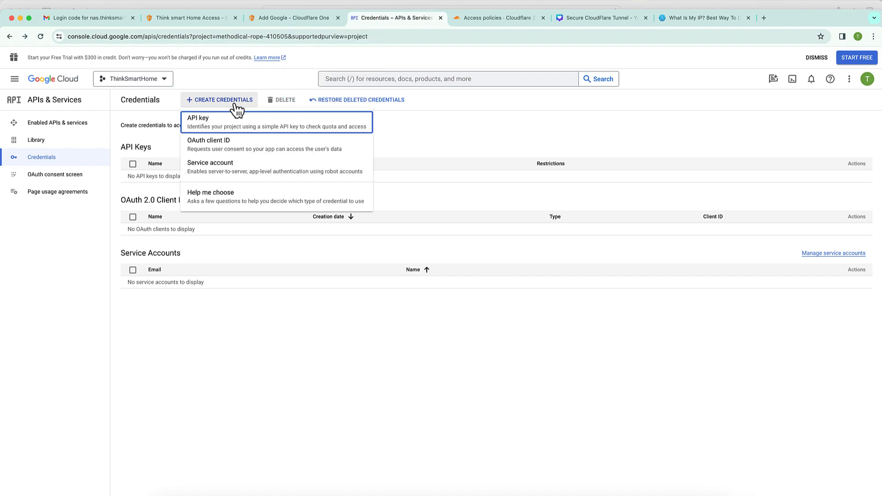
{"action": "left_click", "coordinate": [244, 152]}
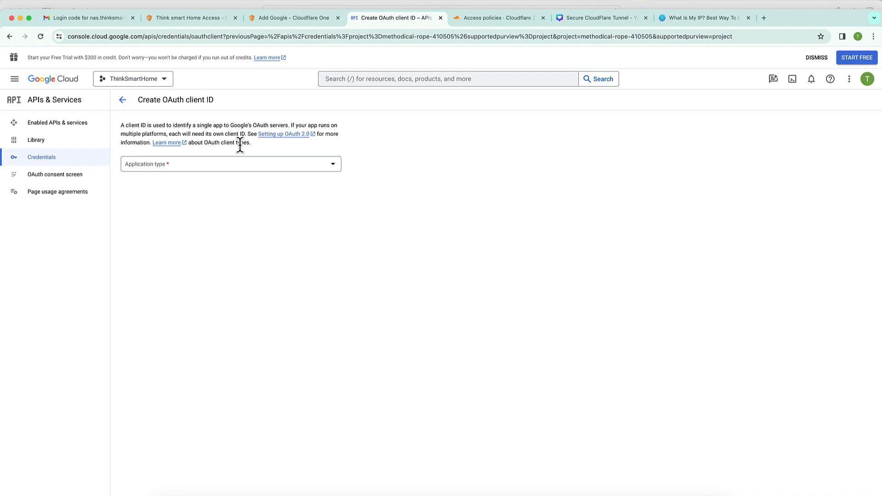
{"action": "left_click", "coordinate": [274, 168]}
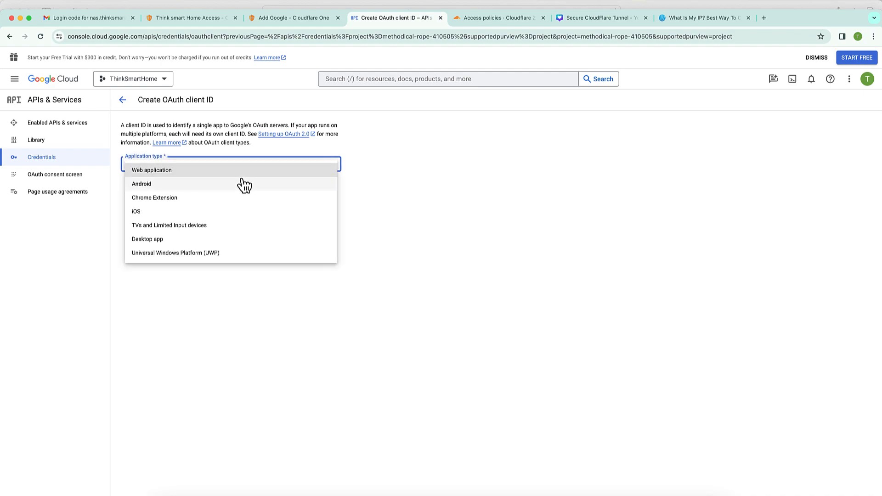
{"action": "left_click", "coordinate": [242, 178]}
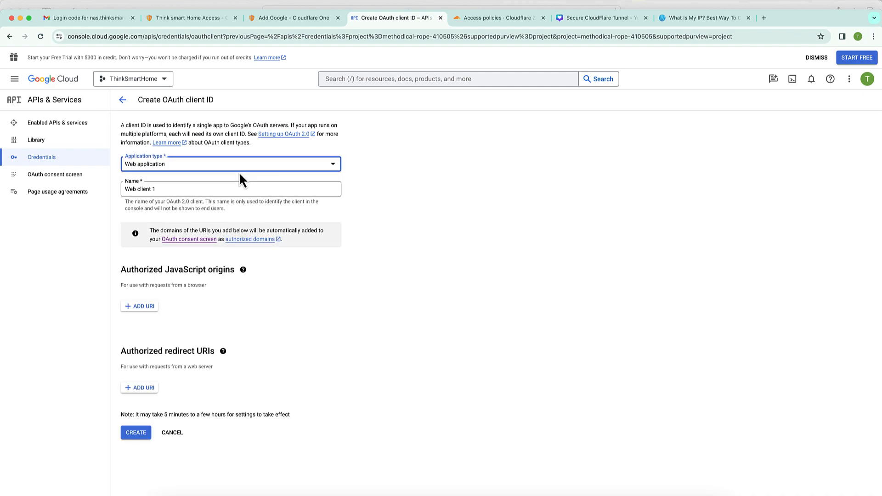
{"action": "left_click", "coordinate": [171, 186]}
{"action": "key", "text": "super+a"}
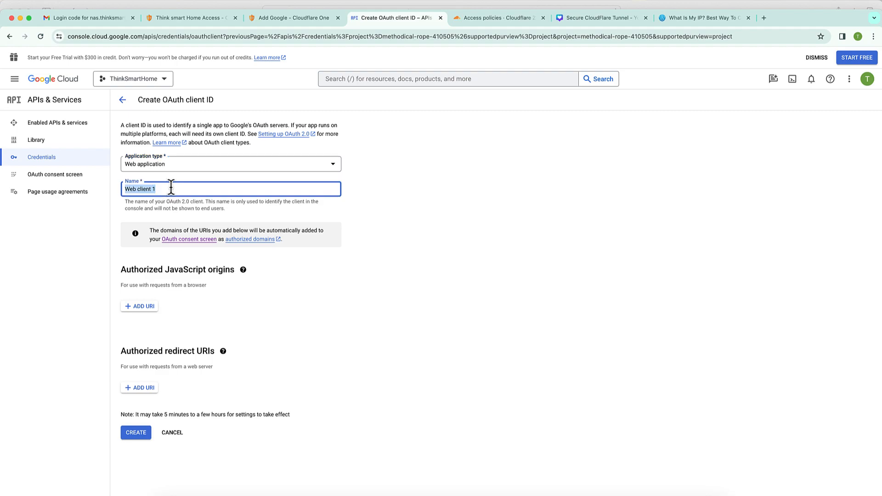
{"action": "type", "text": "SmartHome Access"}
- Copy the team domain URL from Cloudflare's instructions and paste it as an authorized JavaScript origin
{"action": "left_click", "coordinate": [310, 21]}
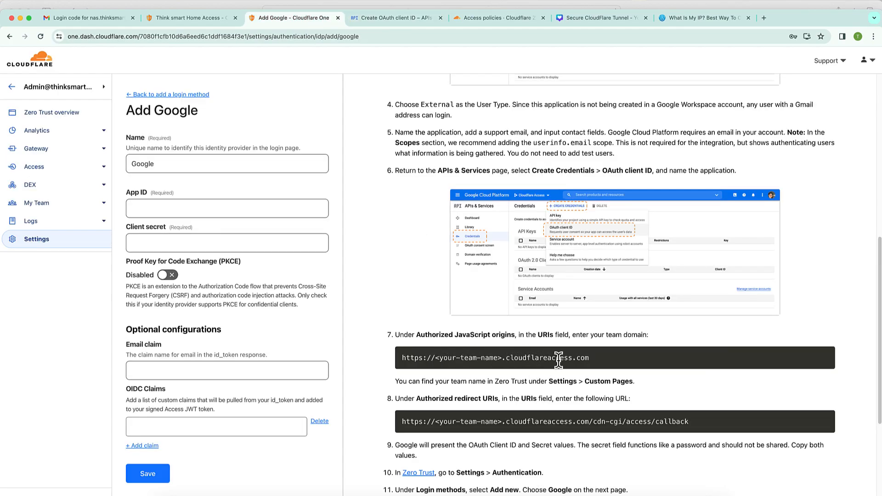
{"action": "triple_click", "coordinate": [540, 362]}
{"action": "key", "text": "super+c"}
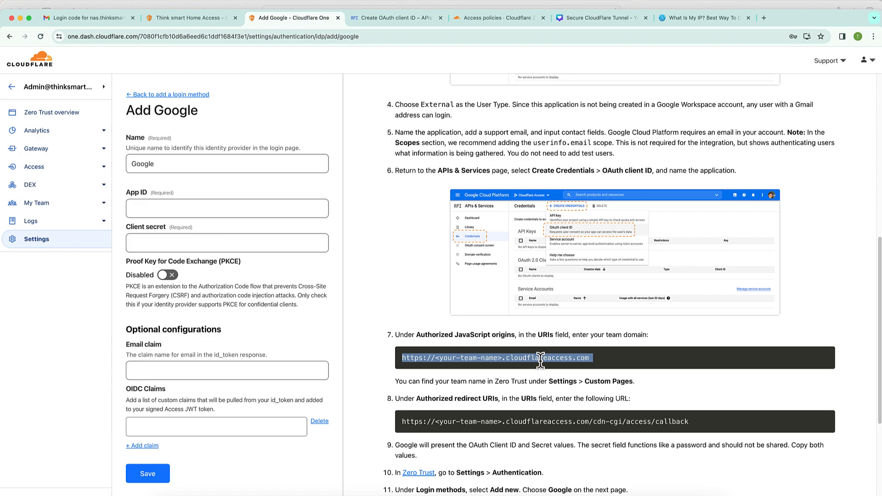
{"action": "left_click", "coordinate": [370, 19]}
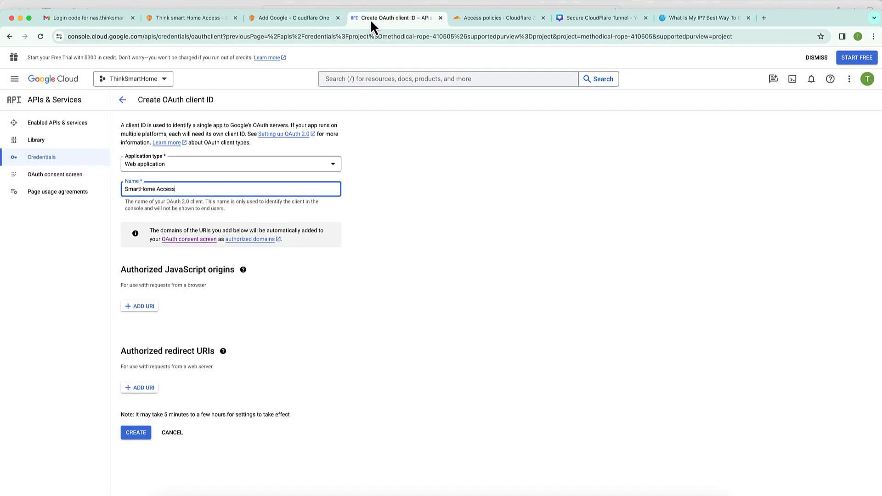
{"action": "left_click", "coordinate": [149, 306]}
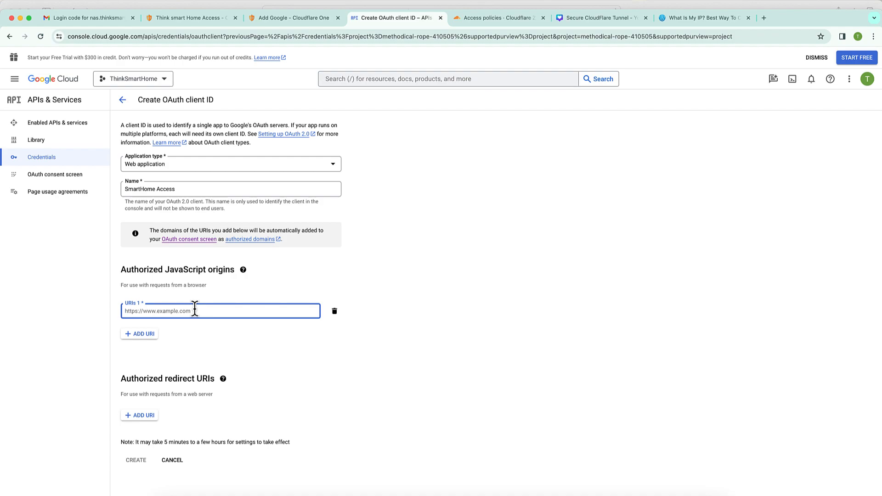
{"action": "key", "text": "super+v"}
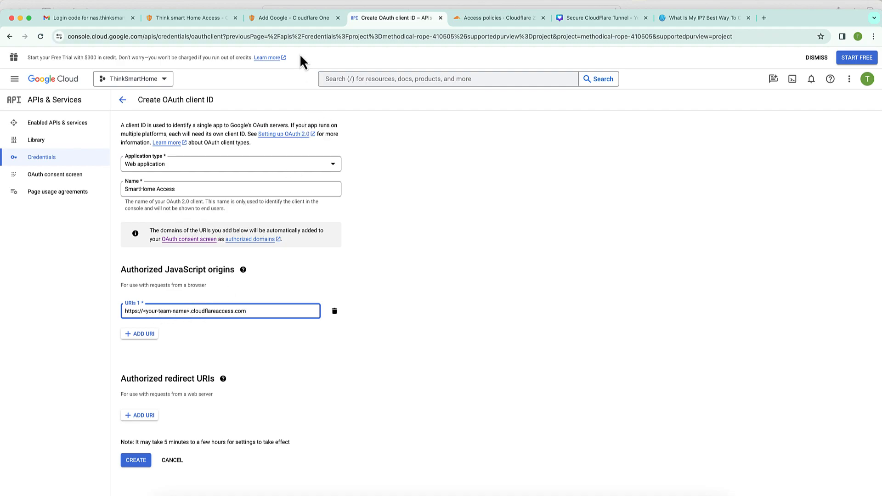
- Open Cloudflare Settings > Custom Pages in a new tab and select the team name thinksmarthome1
{"action": "left_click", "coordinate": [298, 19]}
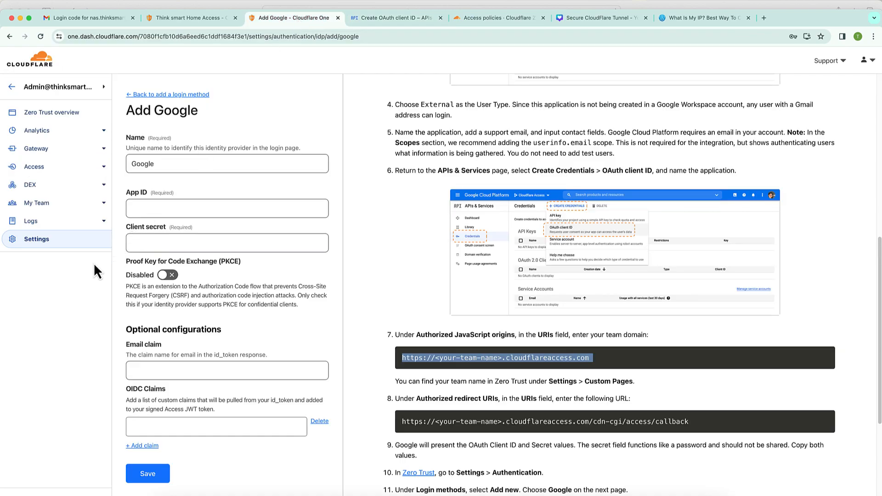
{"action": "right_click", "coordinate": [54, 241]}
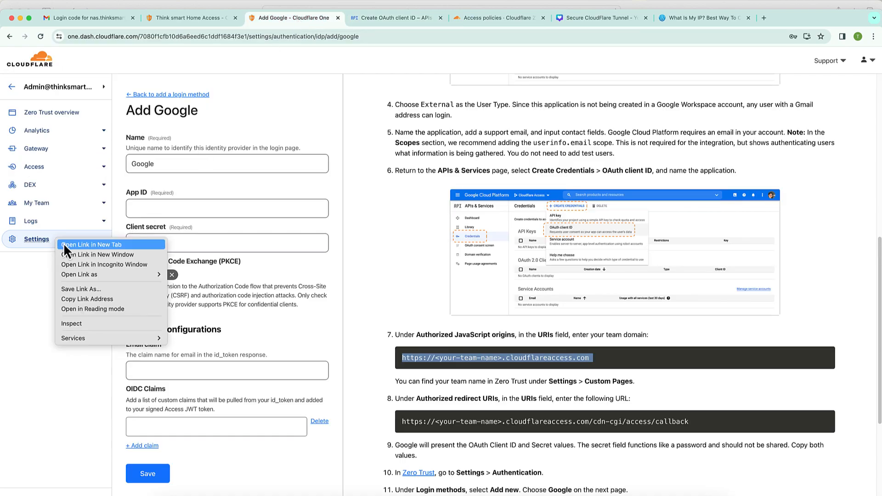
{"action": "left_click", "coordinate": [67, 244]}
{"action": "left_click", "coordinate": [385, 17]}
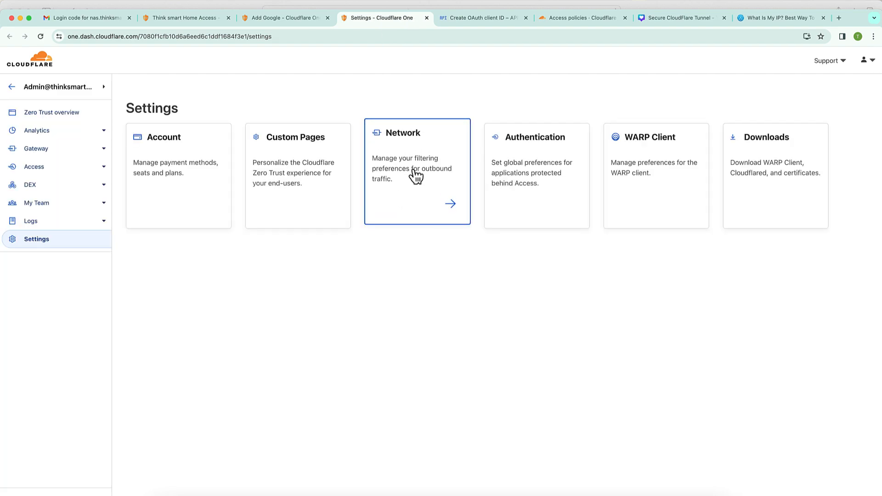
{"action": "left_click", "coordinate": [317, 169]}
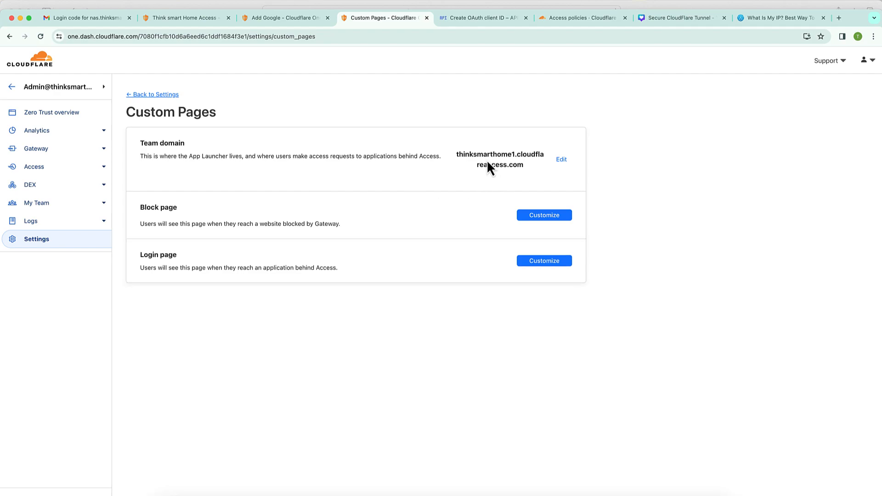
{"action": "double_click", "coordinate": [476, 154]}
{"action": "key", "text": "super+c"}
- Replace <your-team-name> with thinksmarthome1 in the JavaScript origin URI
{"action": "left_click", "coordinate": [445, 19]}
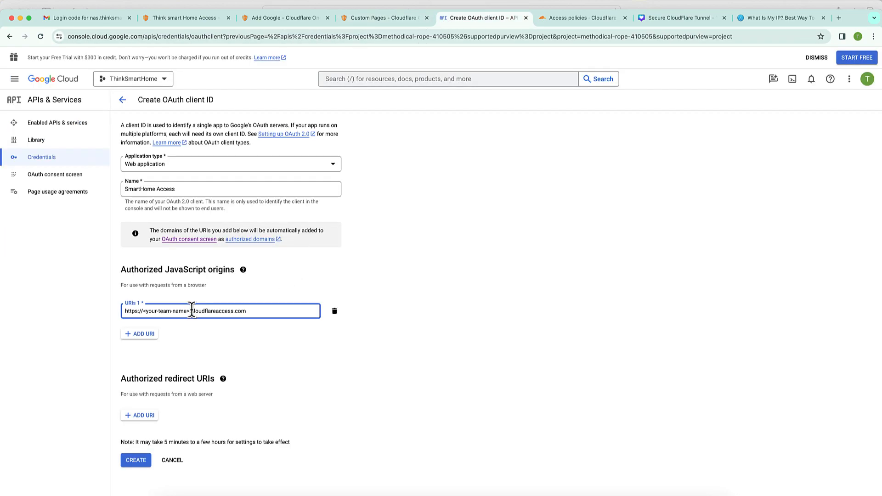
{"action": "left_click_drag", "start_coordinate": [189, 311], "coordinate": [144, 309]}
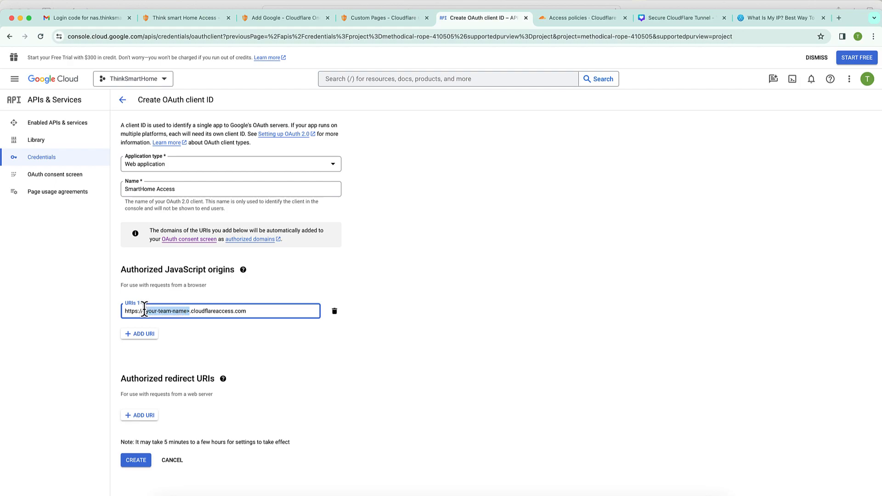
{"action": "key", "text": "BackSpace"}
{"action": "key", "text": "BackSpace"}
{"action": "key", "text": "super+v"}
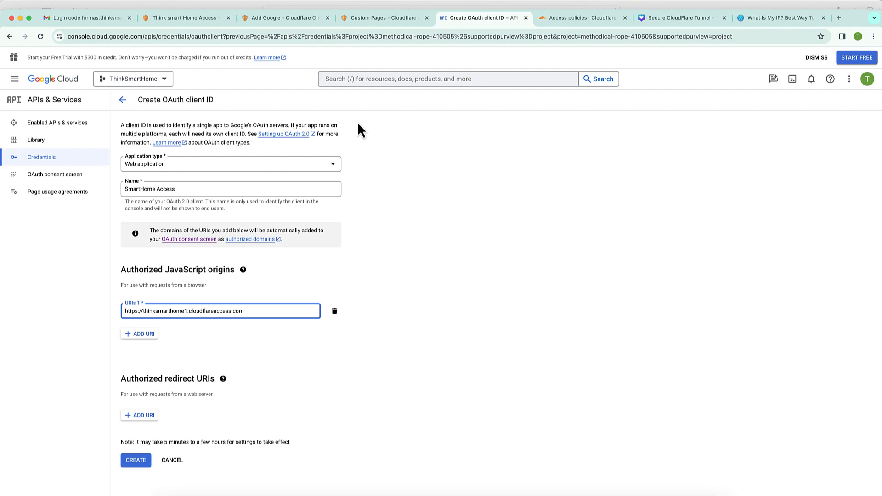
- Add Cloudflare's /cdn-cgi/access/callback URL as redirect URI and create the SmartHome Access client
{"action": "left_click", "coordinate": [374, 16]}
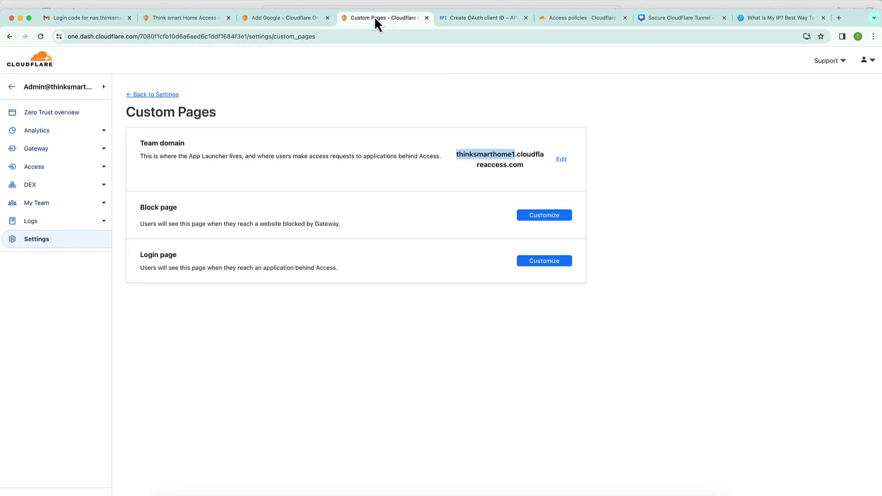
{"action": "left_click", "coordinate": [309, 18]}
{"action": "triple_click", "coordinate": [572, 421]}
{"action": "key", "text": "super+c"}
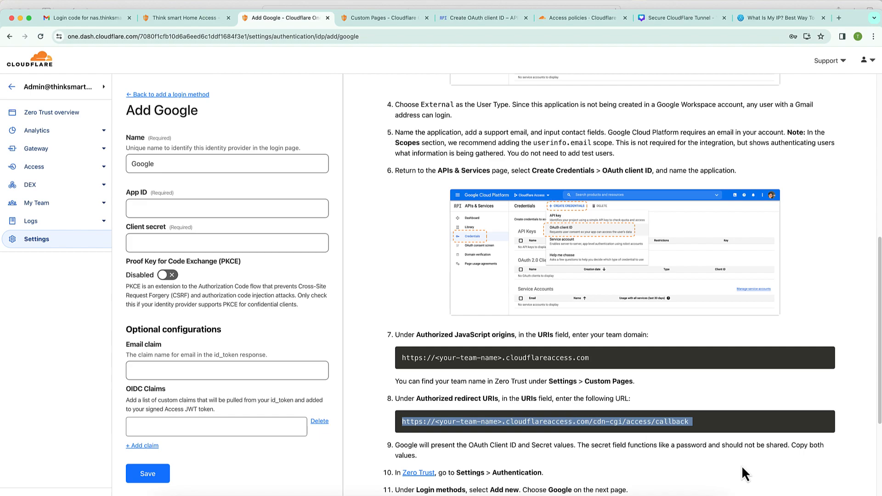
{"action": "left_click", "coordinate": [350, 17]}
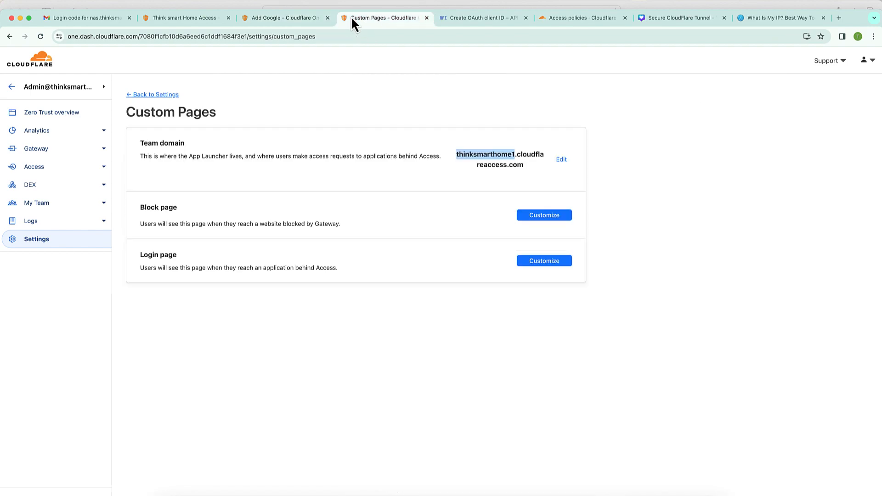
{"action": "left_click", "coordinate": [483, 18]}
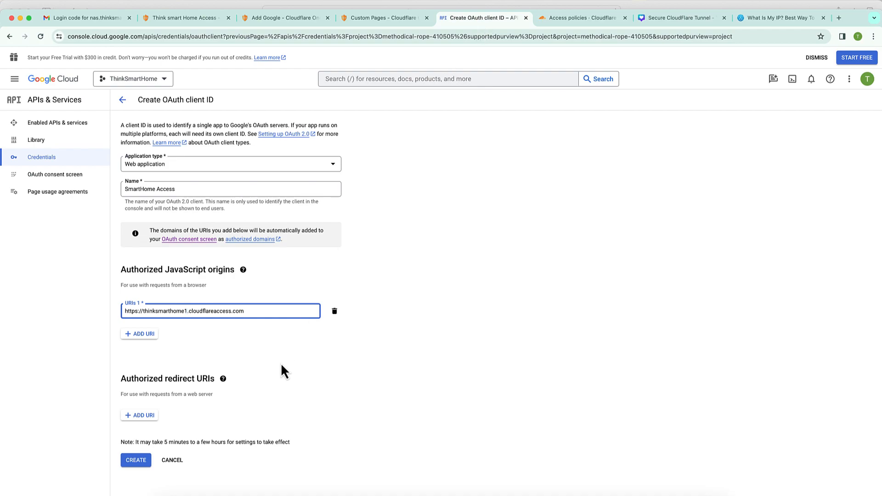
{"action": "left_click", "coordinate": [151, 418]}
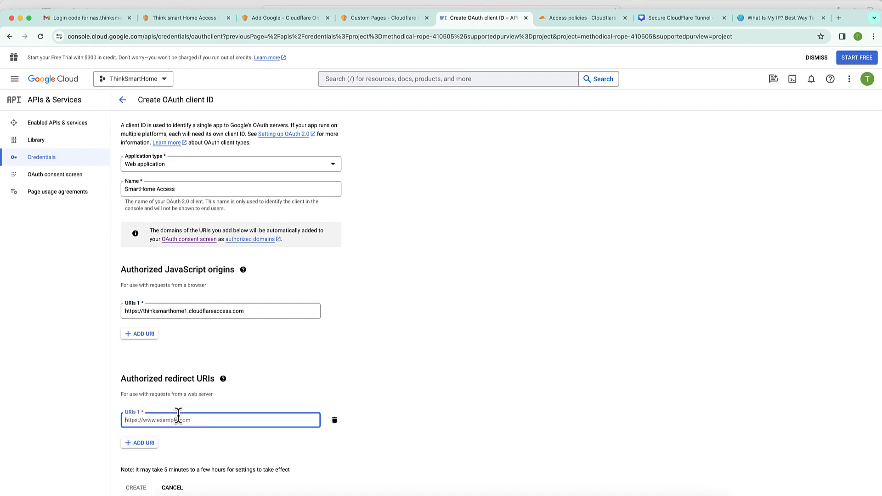
{"action": "key", "text": "super+v"}
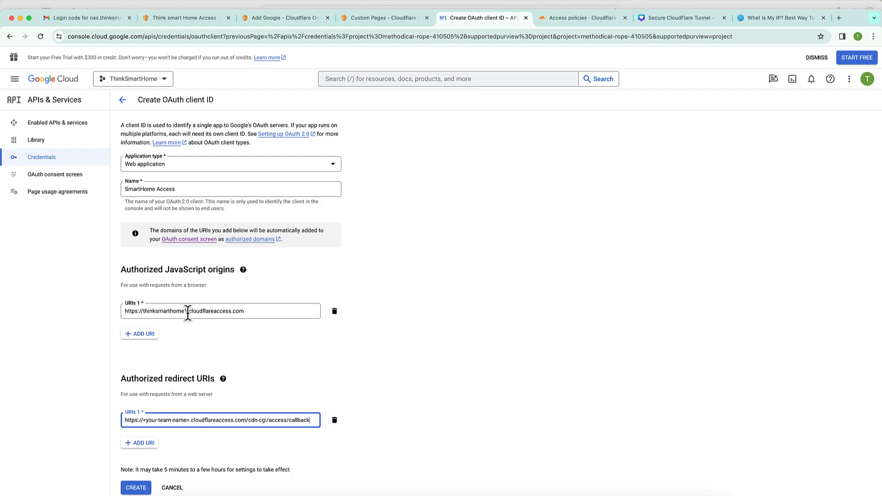
{"action": "left_click_drag", "start_coordinate": [187, 312], "coordinate": [143, 313]}
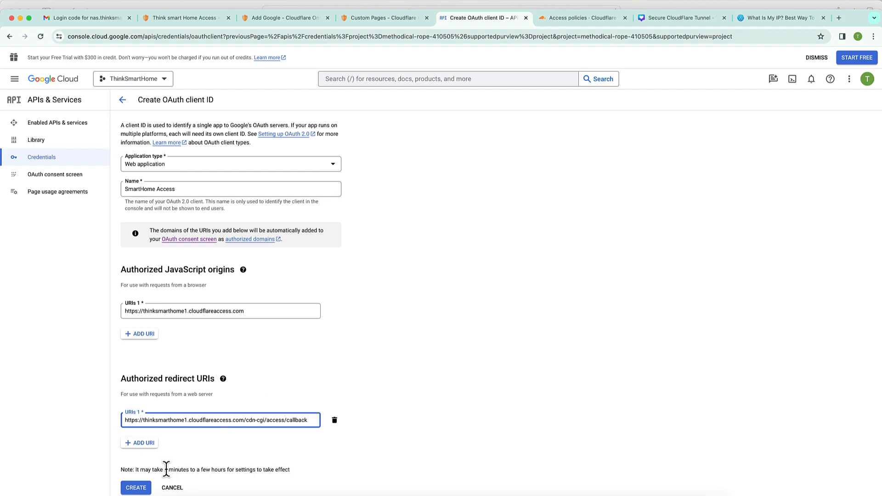
{"action": "left_click", "coordinate": [330, 443]}
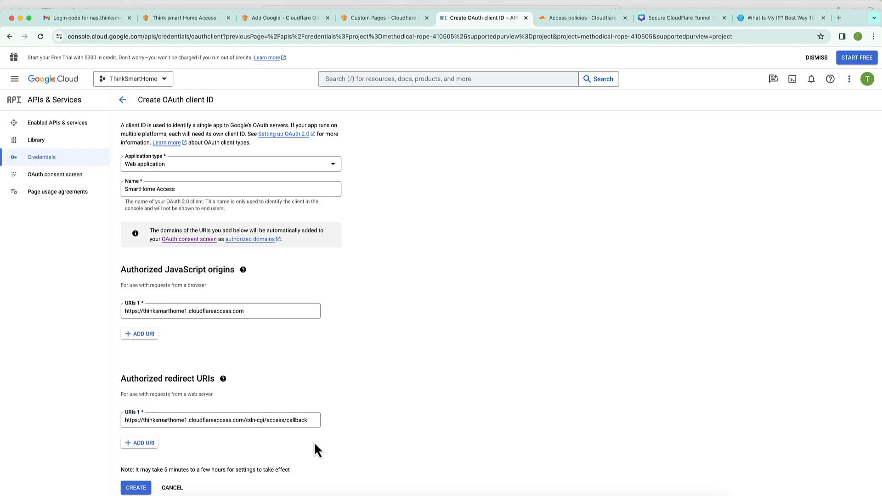
{"action": "left_click", "coordinate": [137, 488]}
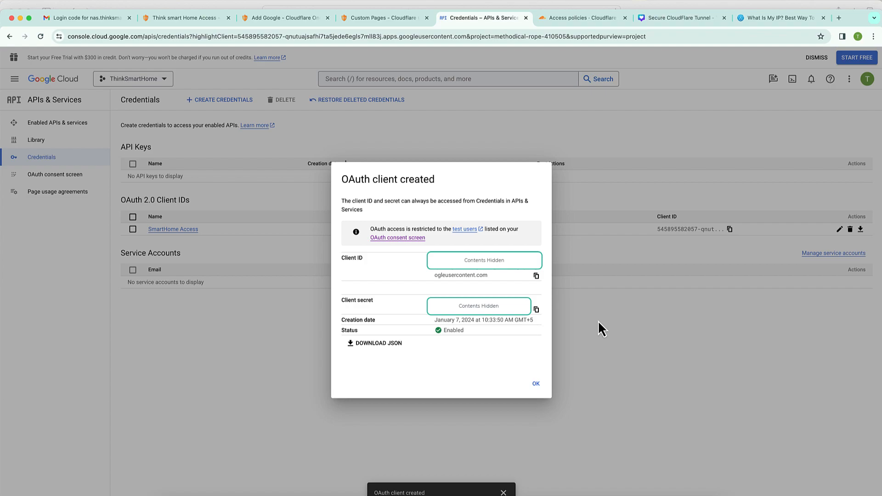
- Copy the new Google OAuth client ID into the App ID field of Add Google
{"action": "left_click", "coordinate": [536, 276]}
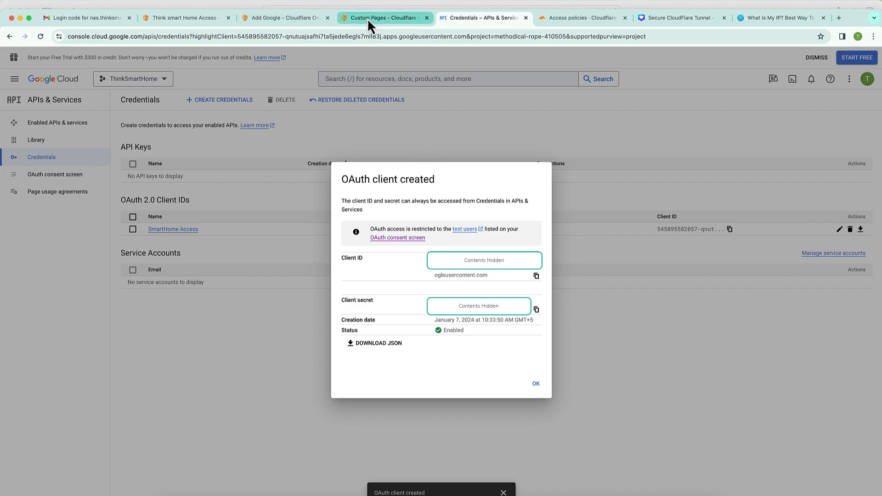
{"action": "left_click", "coordinate": [286, 21]}
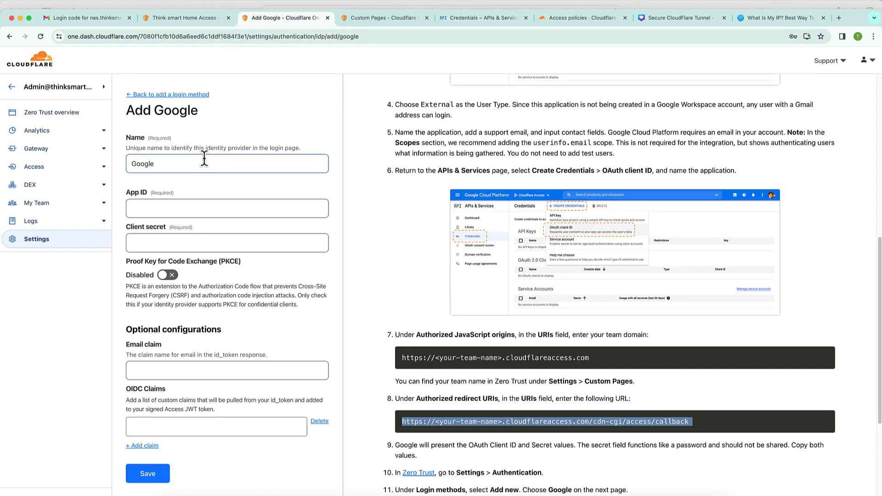
{"action": "left_click", "coordinate": [193, 208]}
{"action": "left_click", "coordinate": [192, 208]}
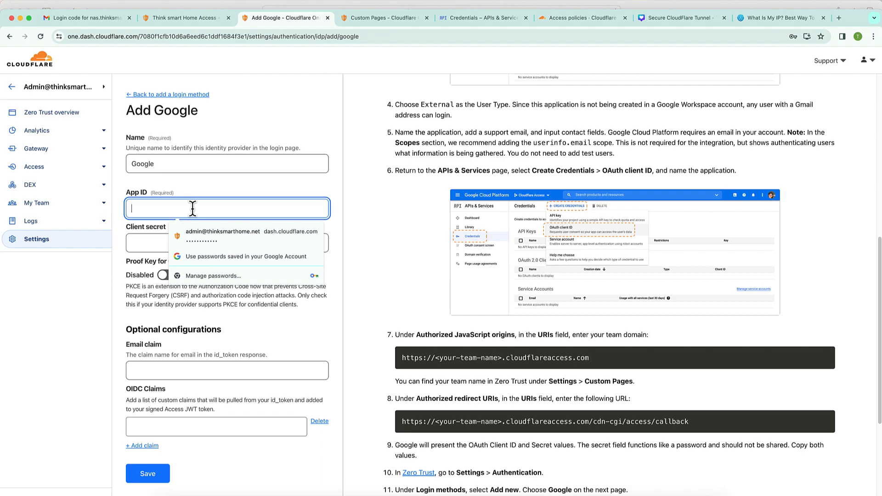
{"action": "key", "text": "super+v"}
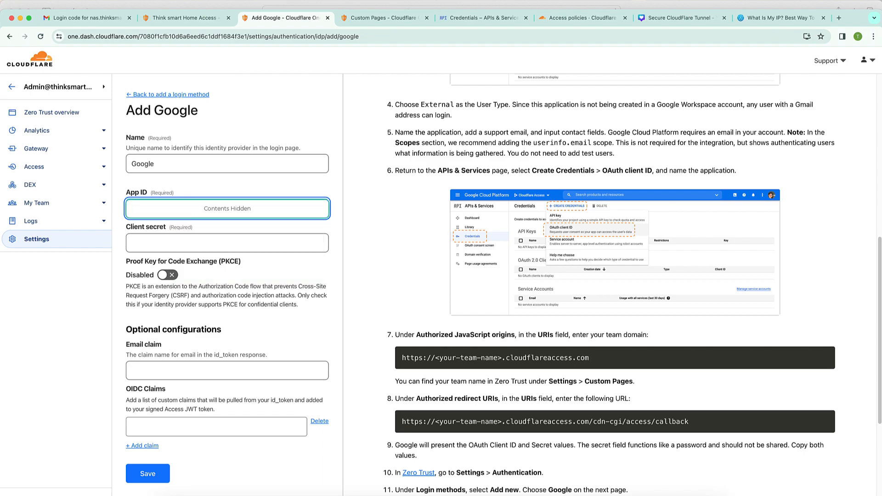
- Copy the Google client secret into the Client secret field and save the Google login method
{"action": "left_click", "coordinate": [386, 20]}
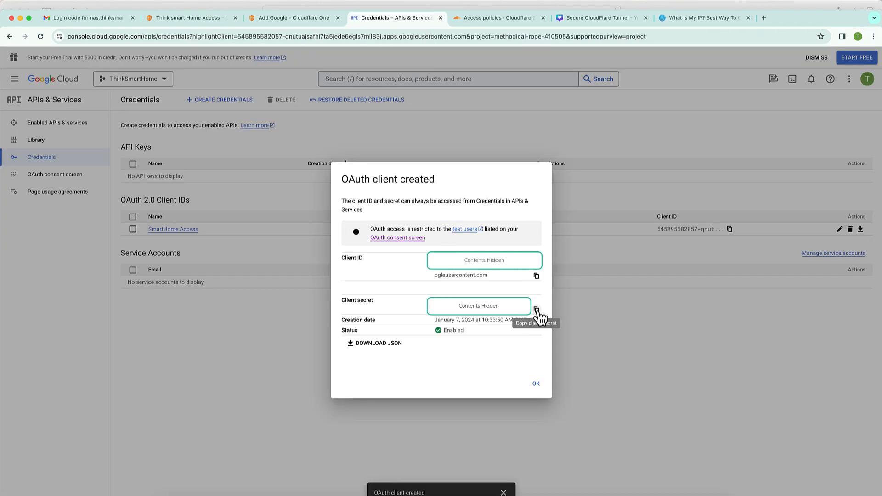
{"action": "left_click", "coordinate": [536, 310]}
{"action": "left_click", "coordinate": [302, 21]}
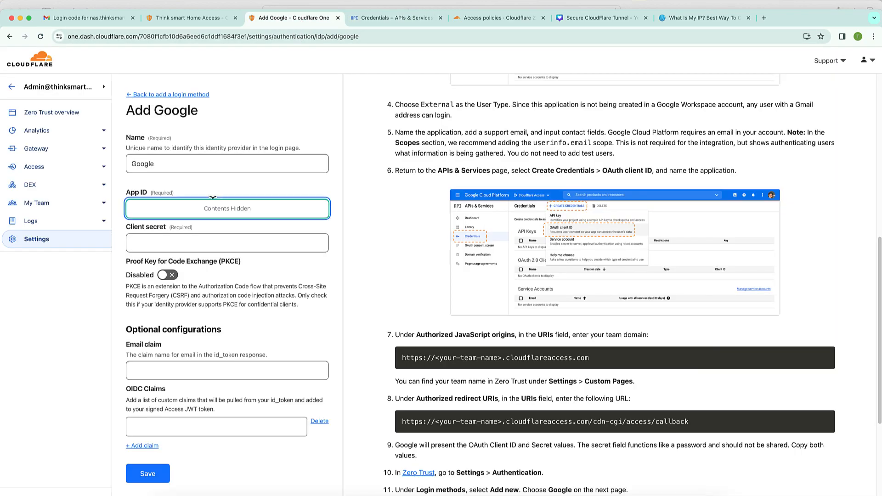
{"action": "left_click", "coordinate": [216, 241]}
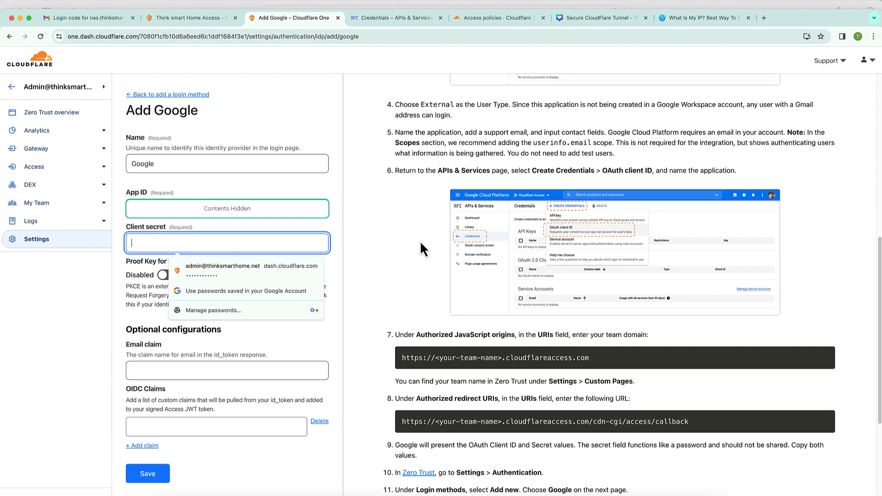
{"action": "key", "text": "super+v"}
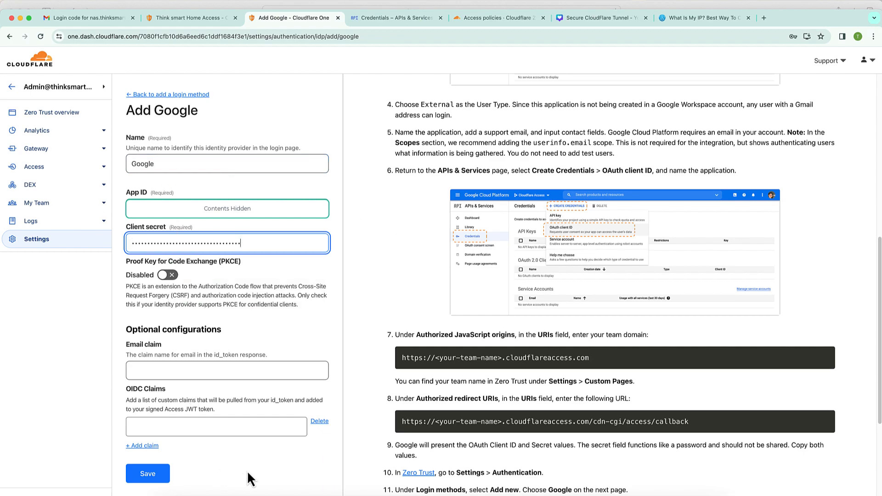
{"action": "left_click", "coordinate": [147, 474]}
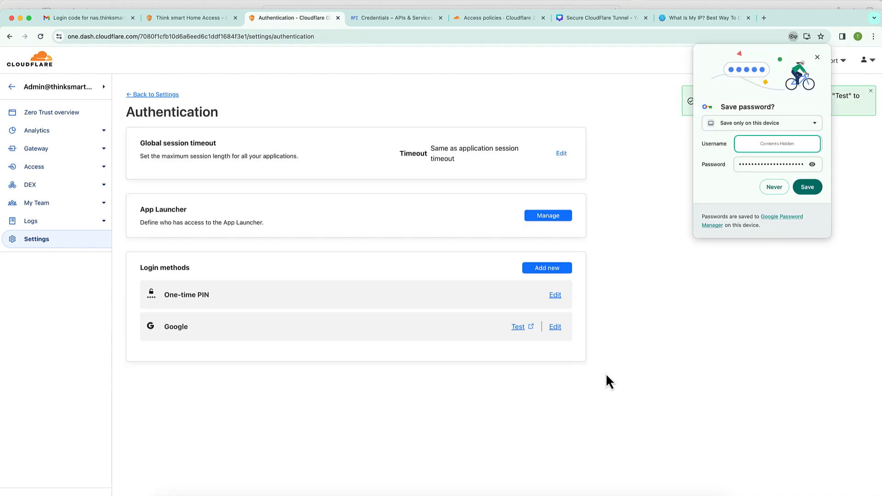
- Test the Google login method with the existing Google account, then go back to Authentication settings
{"action": "left_click", "coordinate": [818, 58]}
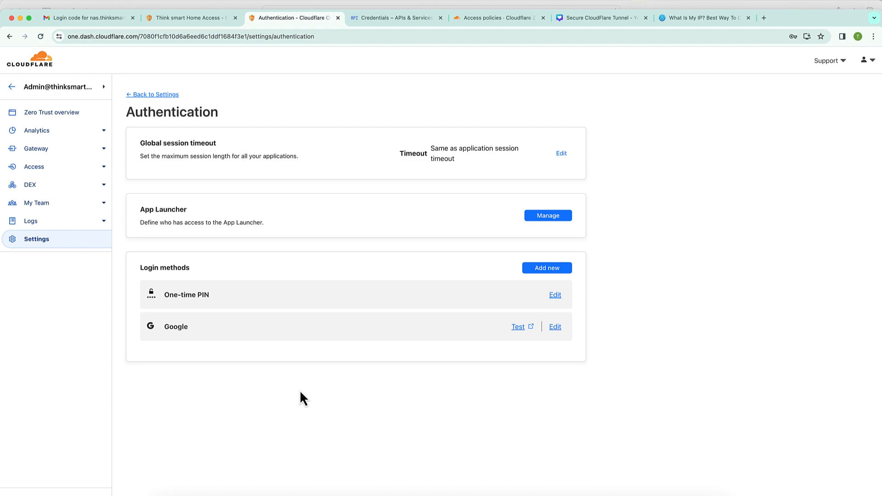
{"action": "left_click", "coordinate": [519, 327]}
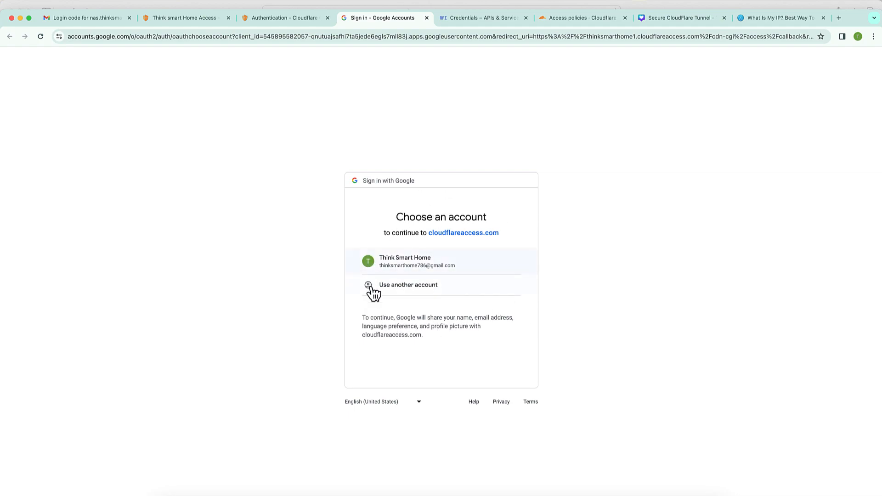
{"action": "left_click", "coordinate": [435, 270]}
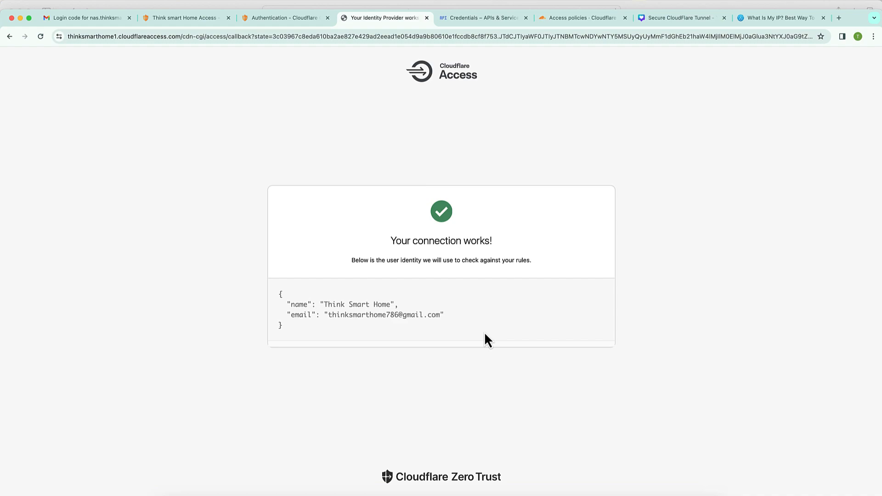
{"action": "key", "text": "ctrl+shift+Tab"}
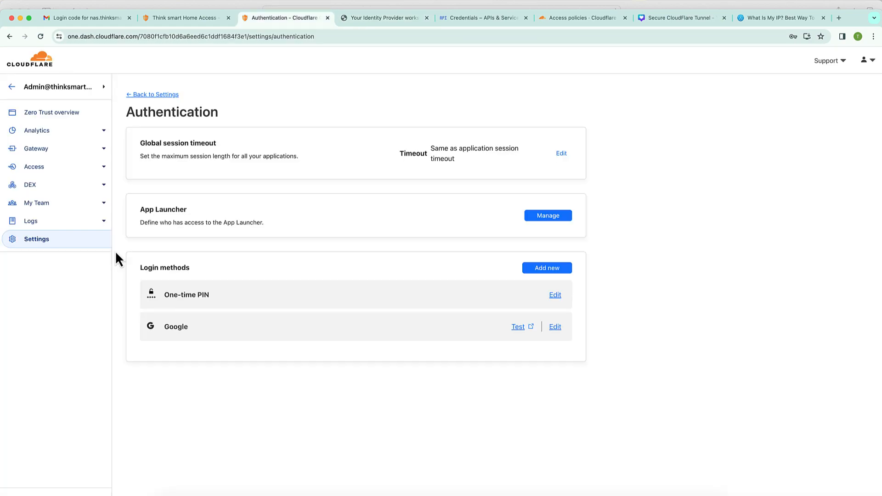
- For Think smart Home Access, turn off 'Accept all available identity providers' and deselect One-time PIN, then save
{"action": "left_click", "coordinate": [50, 177]}
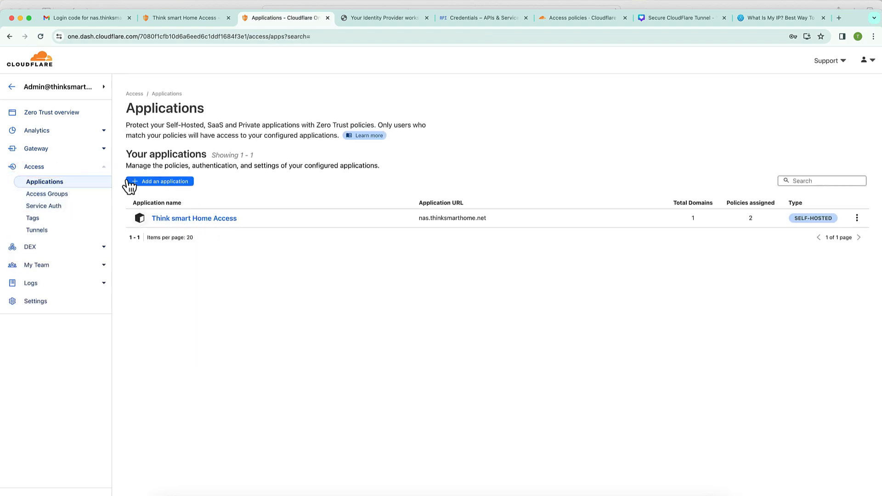
{"action": "left_click", "coordinate": [198, 220]}
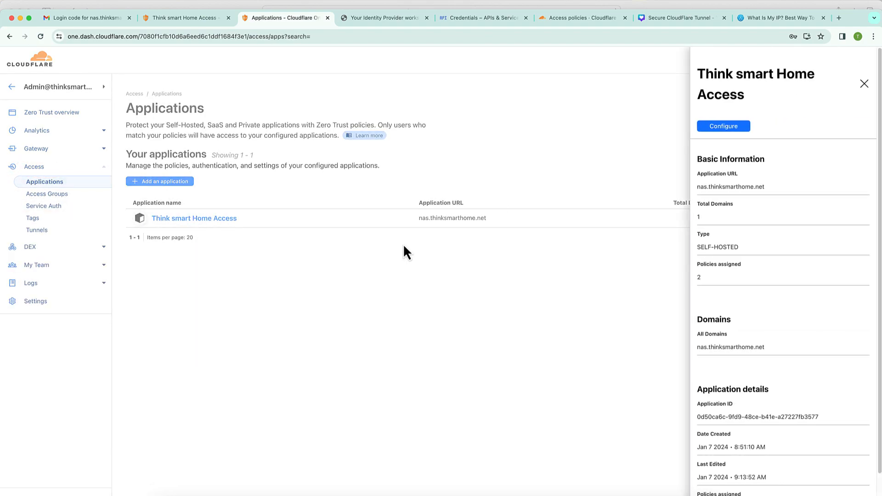
{"action": "left_click", "coordinate": [737, 127]}
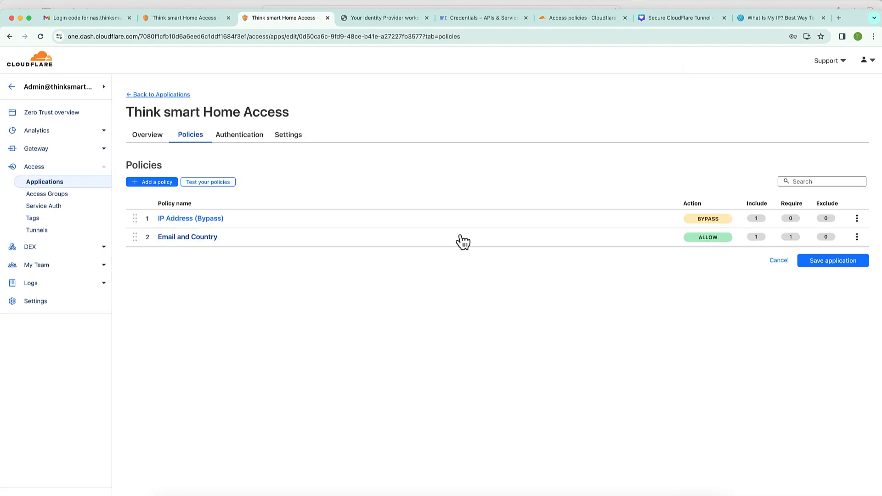
{"action": "left_click", "coordinate": [248, 144]}
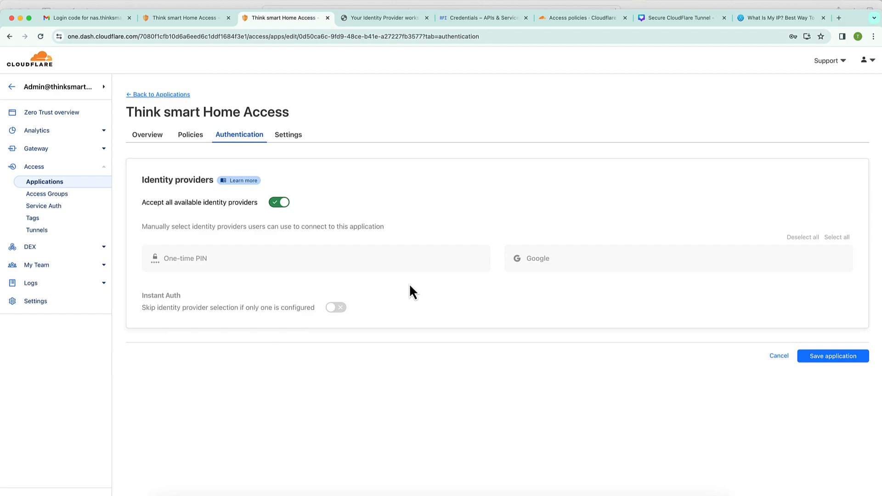
{"action": "left_click", "coordinate": [278, 204]}
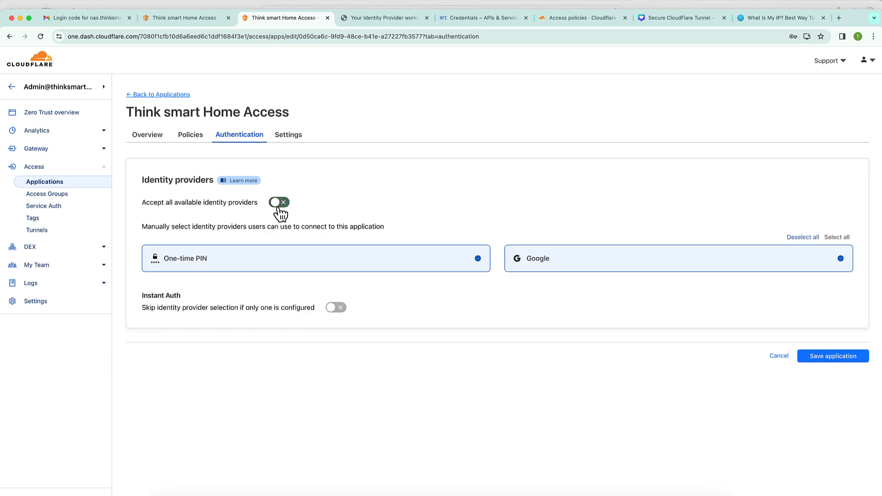
{"action": "left_click", "coordinate": [304, 257]}
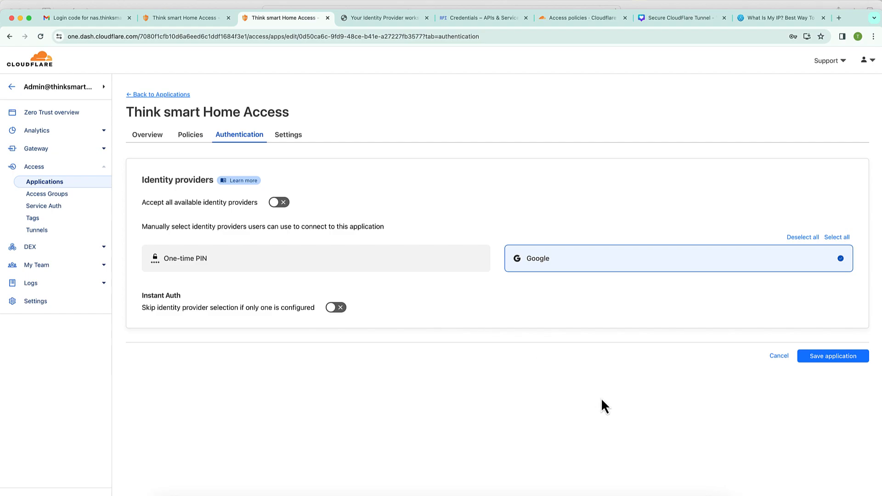
{"action": "left_click", "coordinate": [826, 357]}
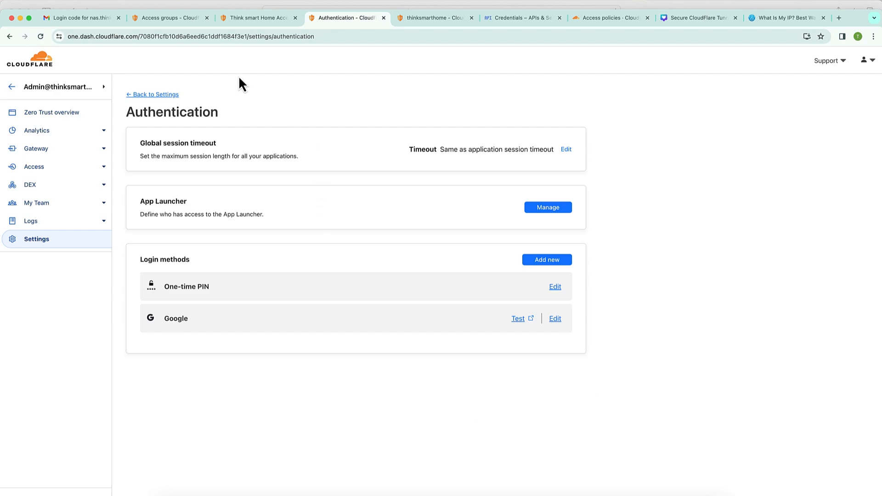
{"action": "left_click", "coordinate": [254, 19]}
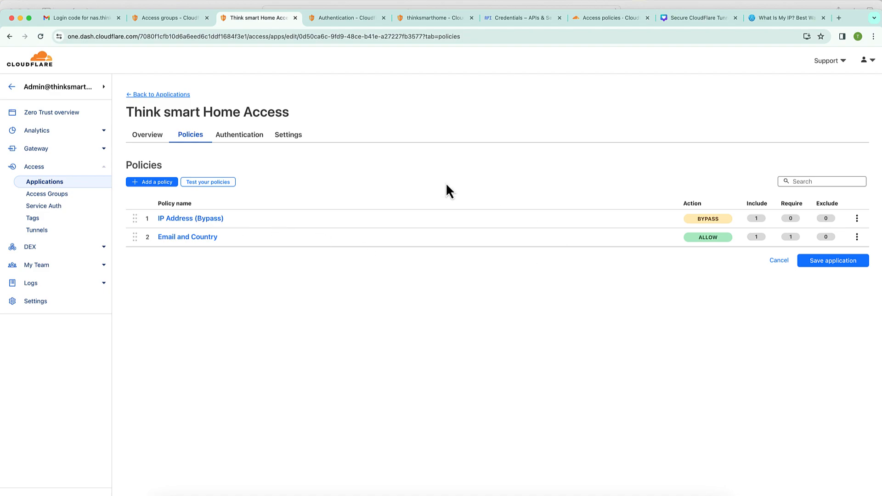
{"action": "left_click", "coordinate": [171, 19]}
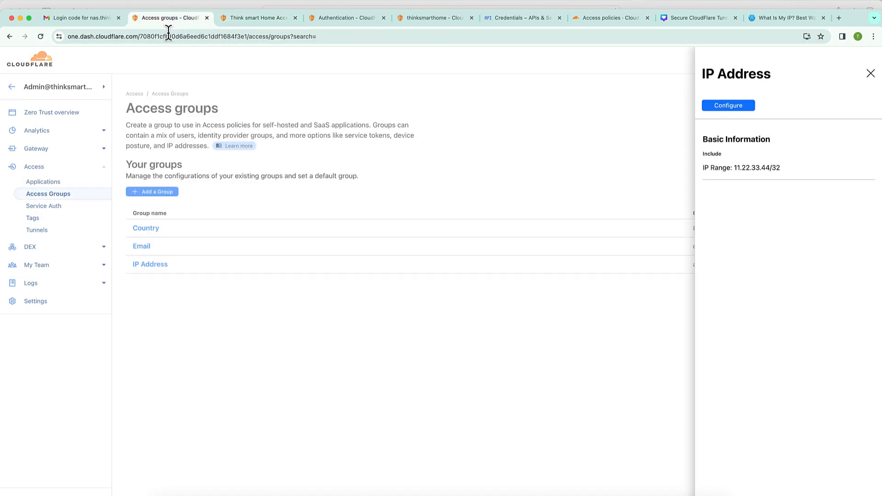
{"action": "left_click", "coordinate": [203, 310]}
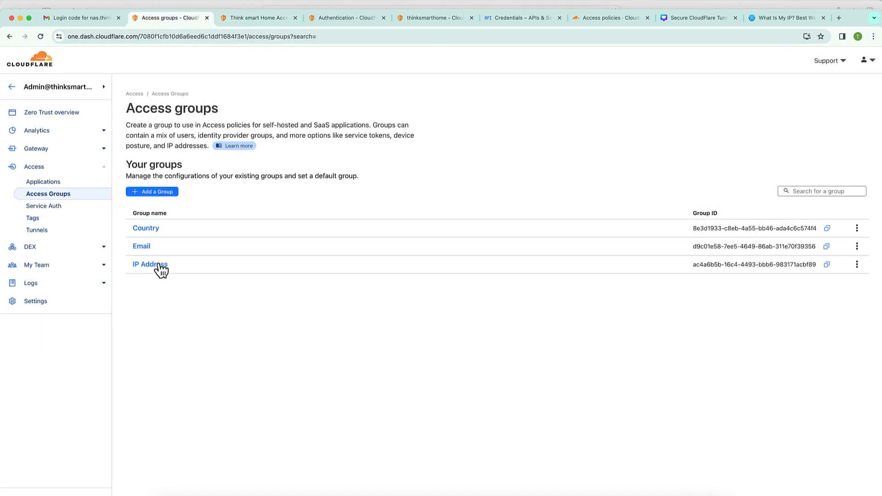
{"action": "left_click", "coordinate": [158, 265]}
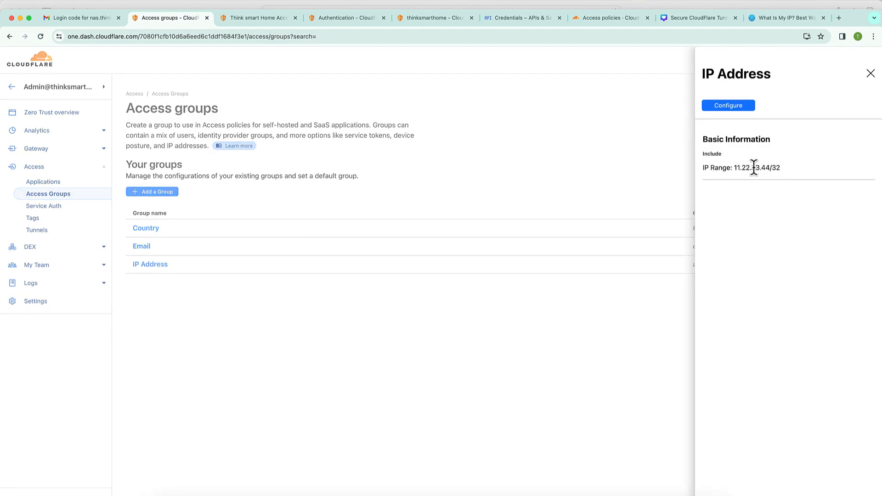
{"action": "triple_click", "coordinate": [754, 168]}
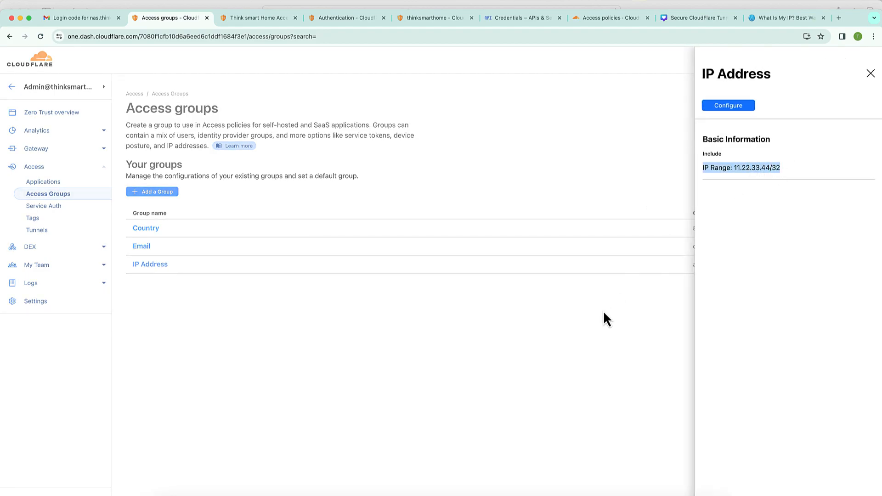
{"action": "left_click", "coordinate": [506, 341]}
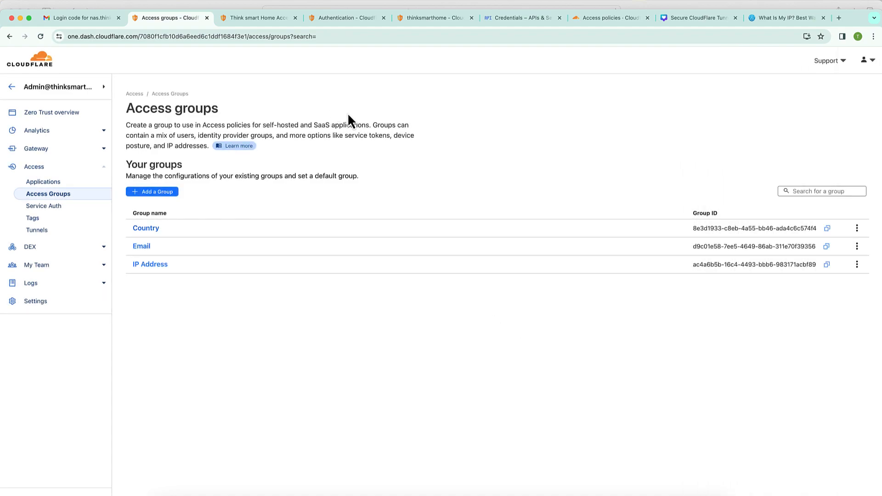
{"action": "left_click", "coordinate": [346, 23]}
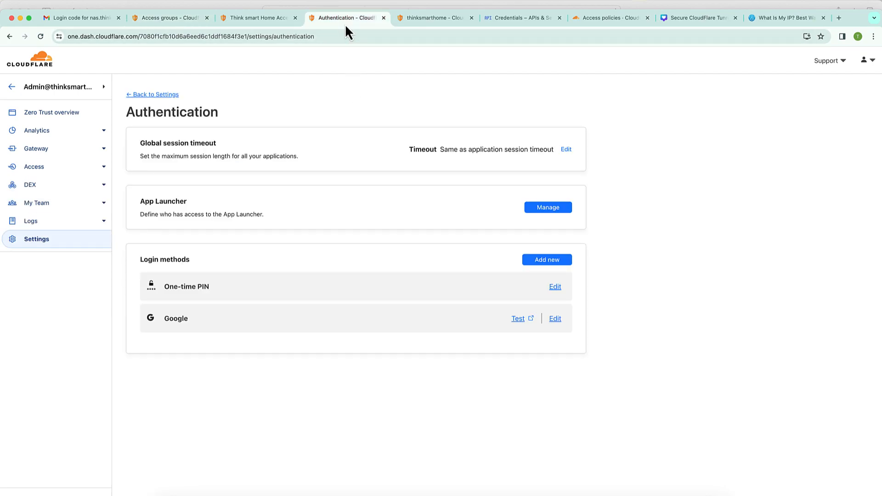
- Open nas.thinksmarthome.net from the tunnel's public hostnames in an incognito window
{"action": "left_click", "coordinate": [439, 24]}
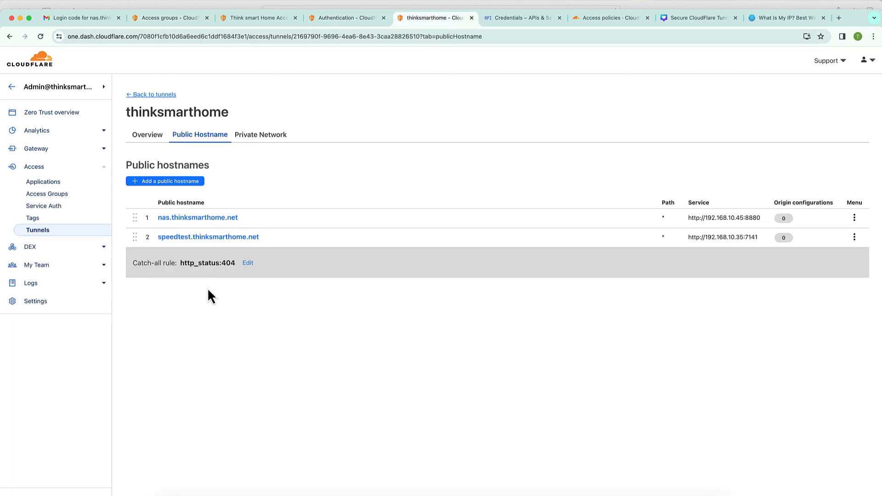
{"action": "left_click", "coordinate": [216, 221]}
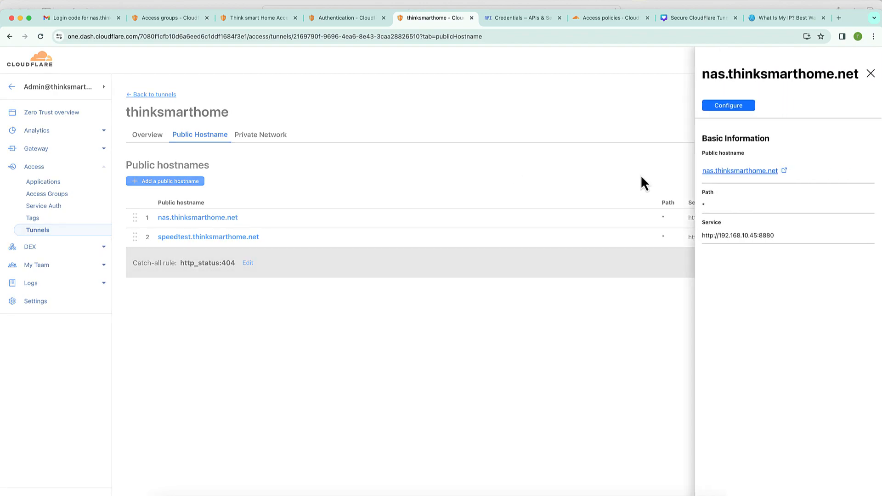
{"action": "right_click", "coordinate": [755, 172]}
{"action": "left_click", "coordinate": [686, 198]}
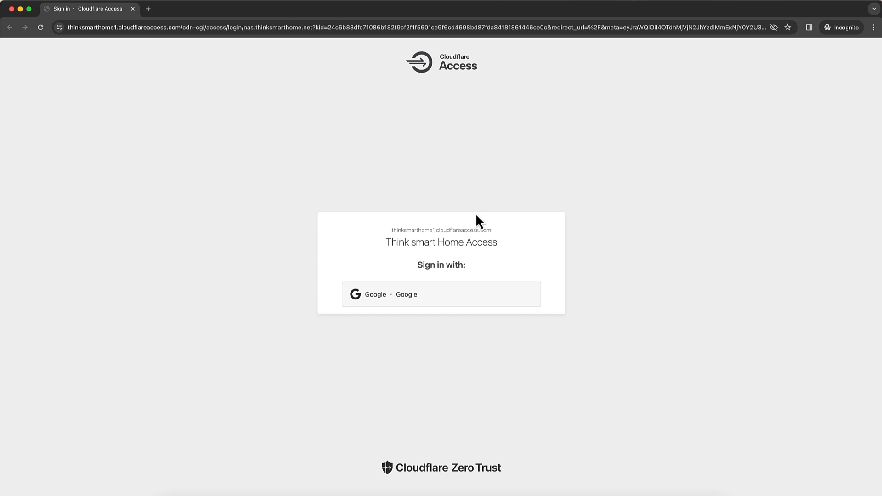
- Try signing in with Google using the account e-mail and password; access is denied
{"action": "left_click", "coordinate": [422, 297]}
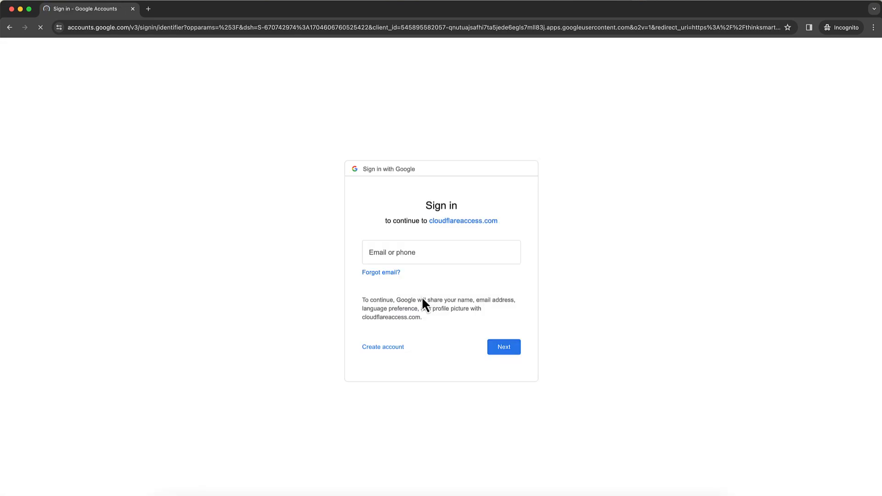
{"action": "left_click", "coordinate": [425, 258]}
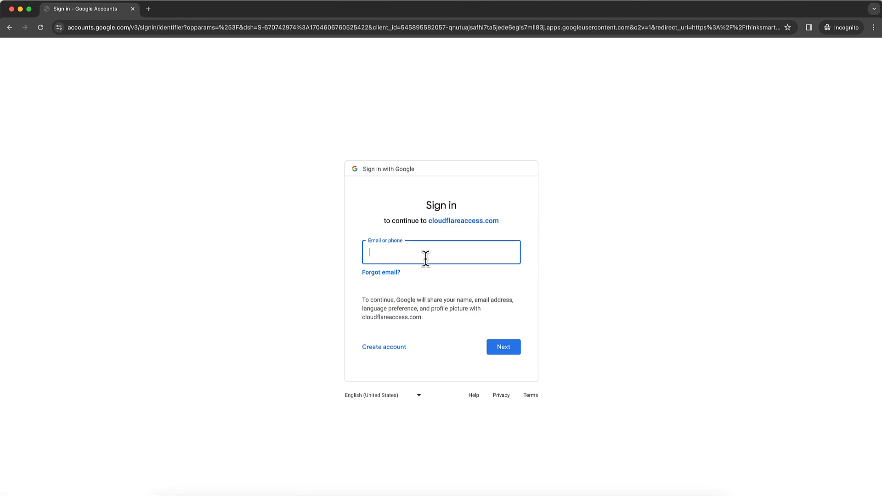
{"action": "type", "text": "em"}
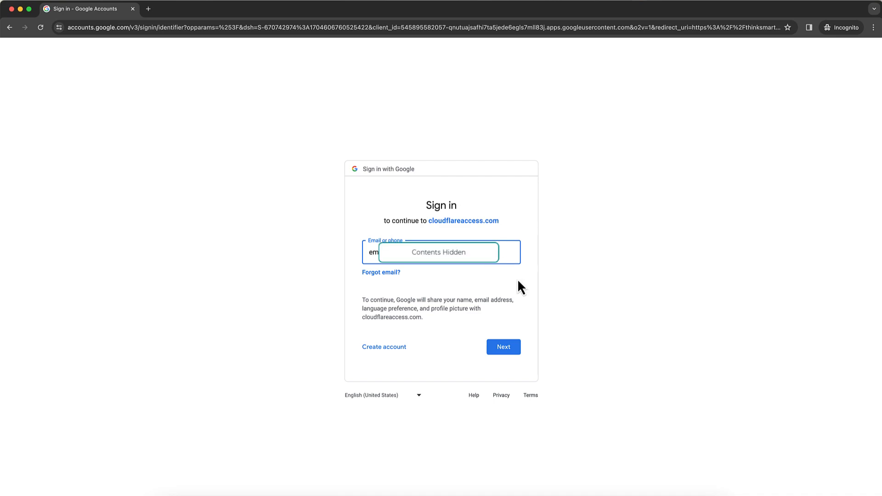
{"action": "left_click", "coordinate": [508, 346]}
{"action": "key", "text": "super+v"}
{"action": "left_click", "coordinate": [503, 362]}
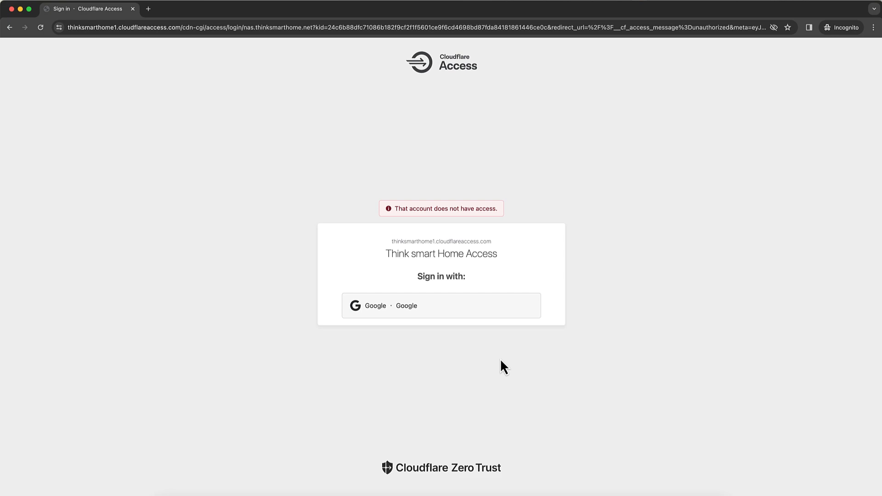
{"action": "left_click", "coordinate": [446, 314]}
- Close the test window and reopen nas.thinksmarthome.net in a fresh incognito window
{"action": "left_click", "coordinate": [11, 9]}
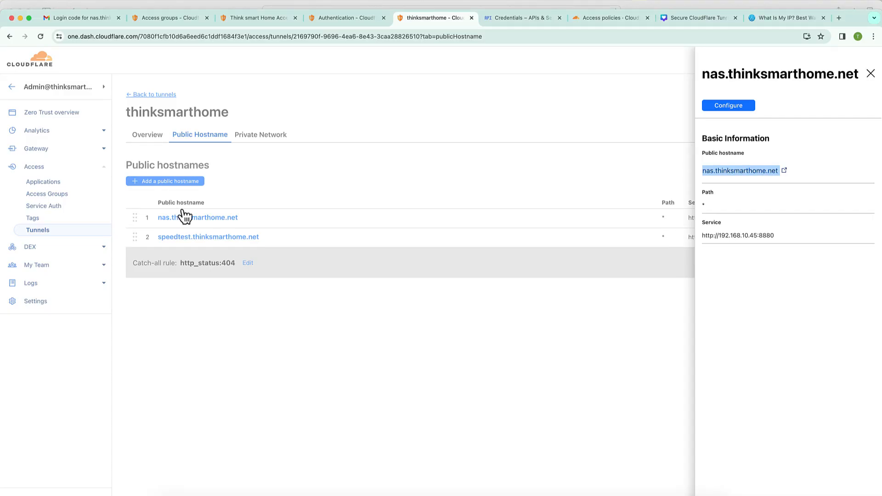
{"action": "right_click", "coordinate": [740, 173]}
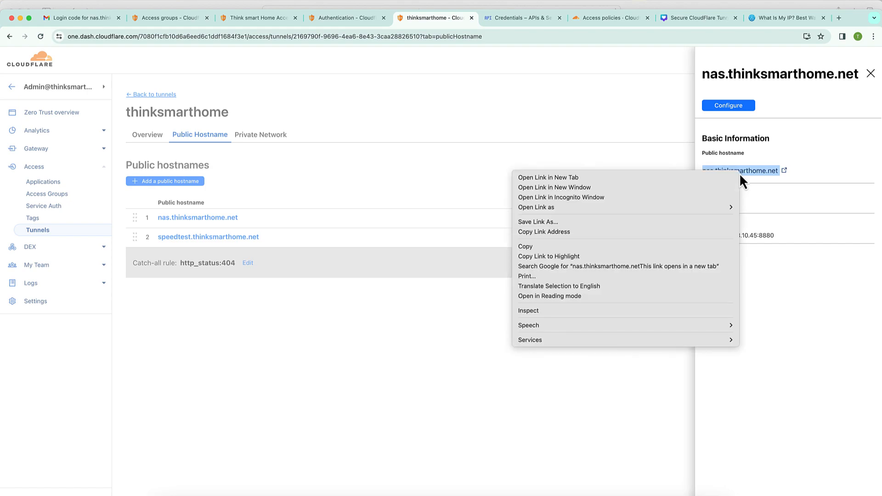
{"action": "left_click", "coordinate": [671, 198]}
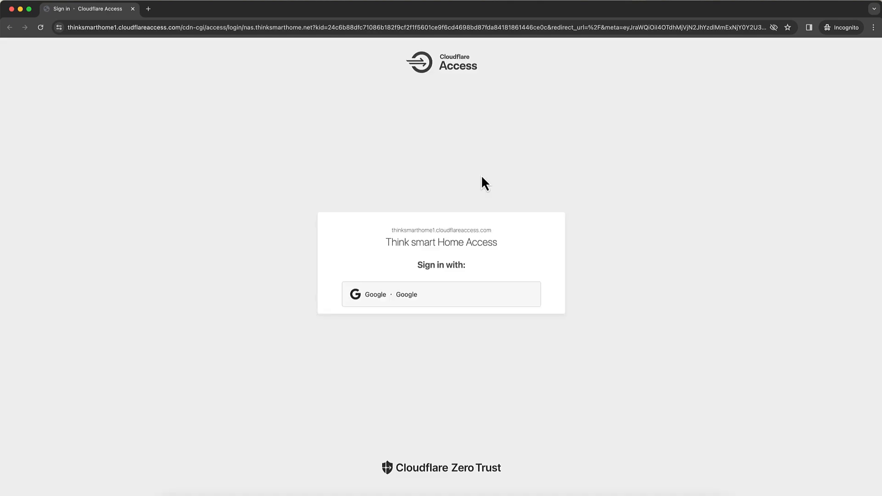
- Sign in with Google using the authorised account's e-mail and password
{"action": "left_click", "coordinate": [421, 297]}
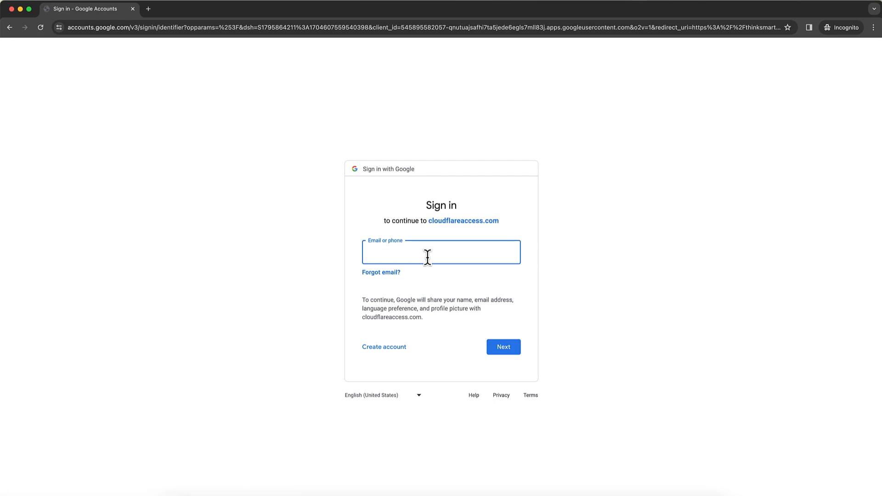
{"action": "left_click", "coordinate": [500, 352]}
{"action": "type", "text": "•••••••••"}
{"action": "key", "text": "Return"}
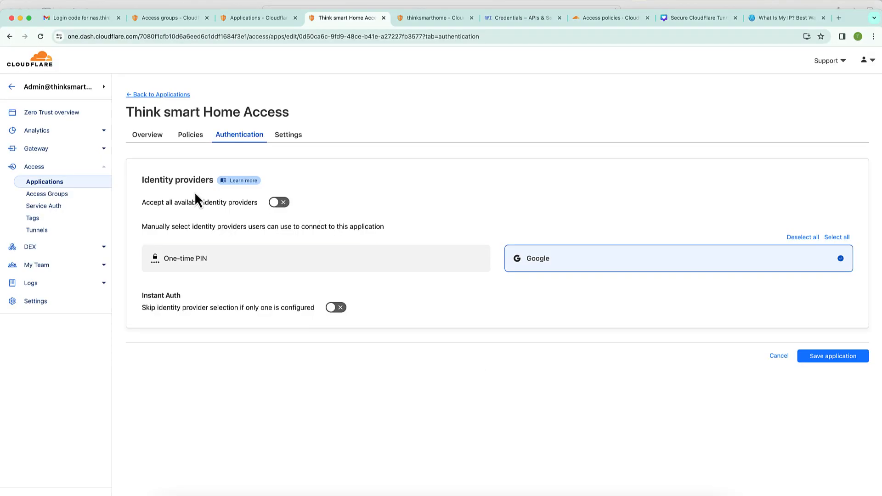
{"action": "left_click", "coordinate": [70, 195]}
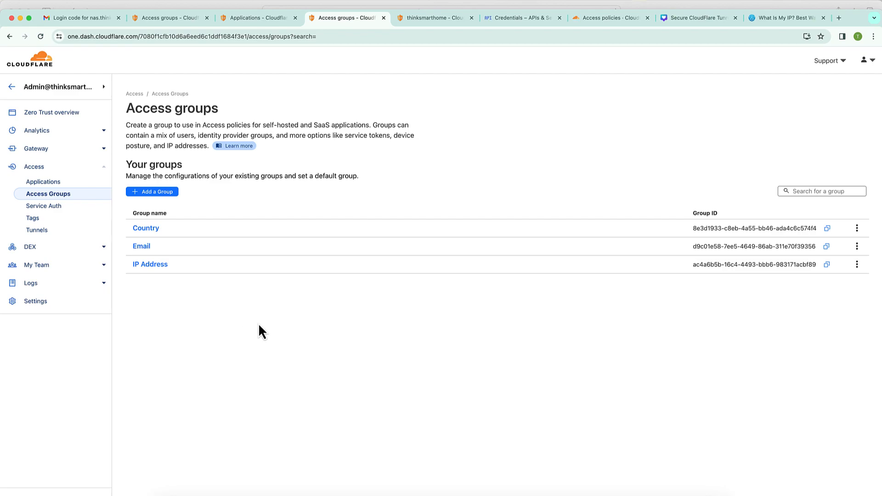
{"action": "left_click", "coordinate": [61, 185]}
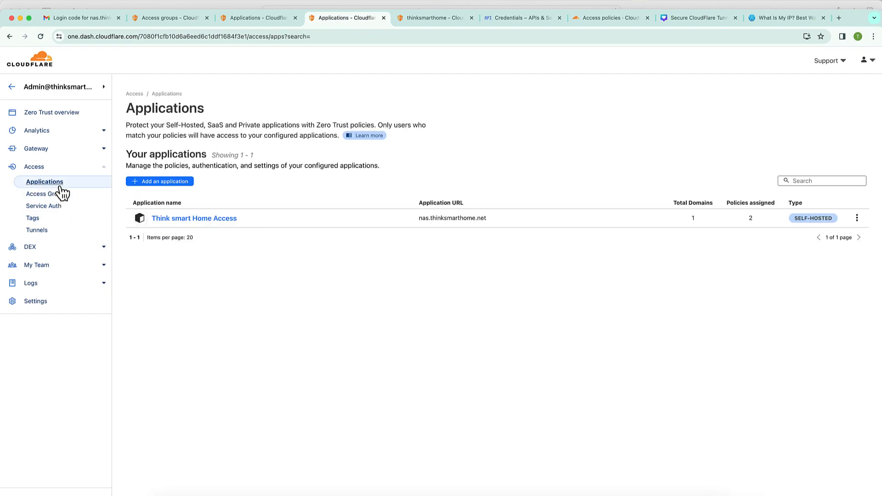
{"action": "left_click", "coordinate": [196, 220]}
{"action": "left_click", "coordinate": [726, 127]}
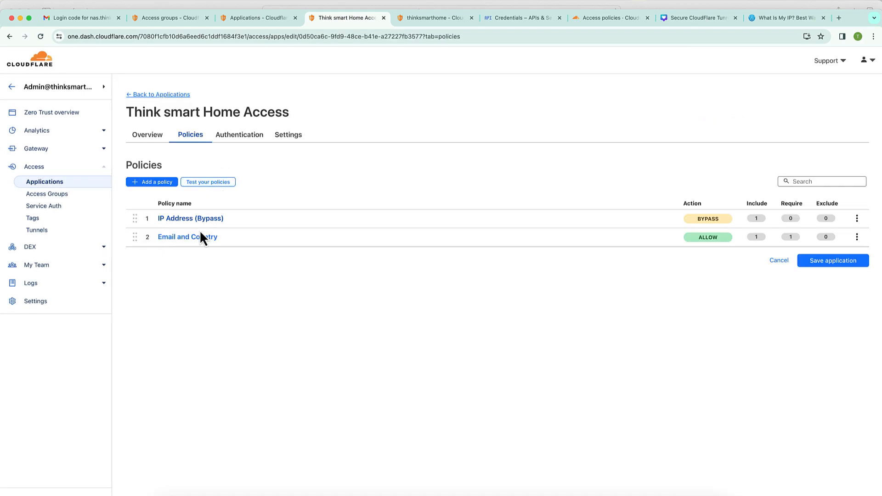
{"action": "left_click", "coordinate": [252, 148]}
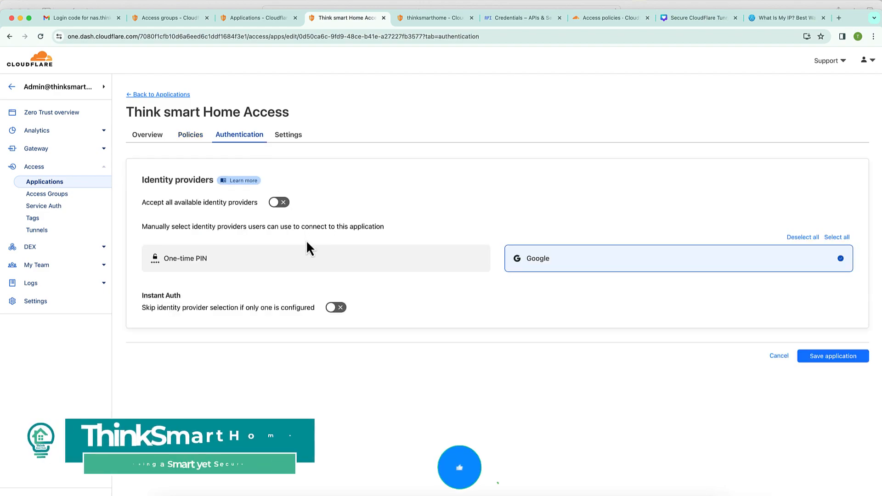